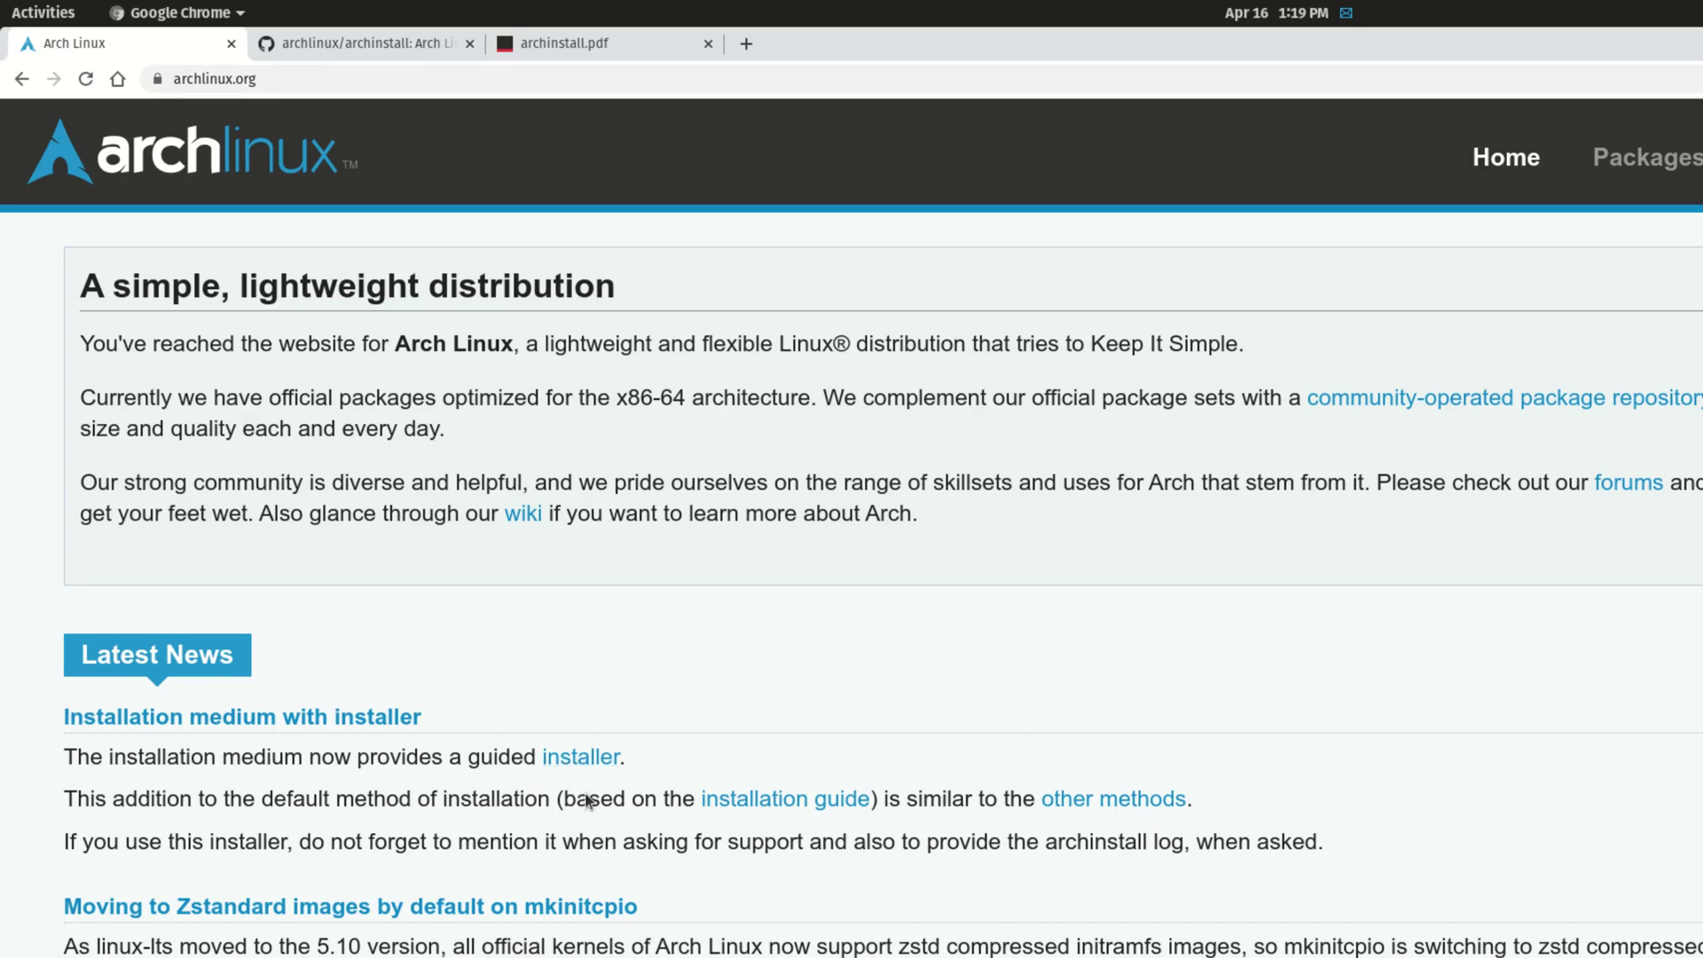
pyautogui.click(401, 47)
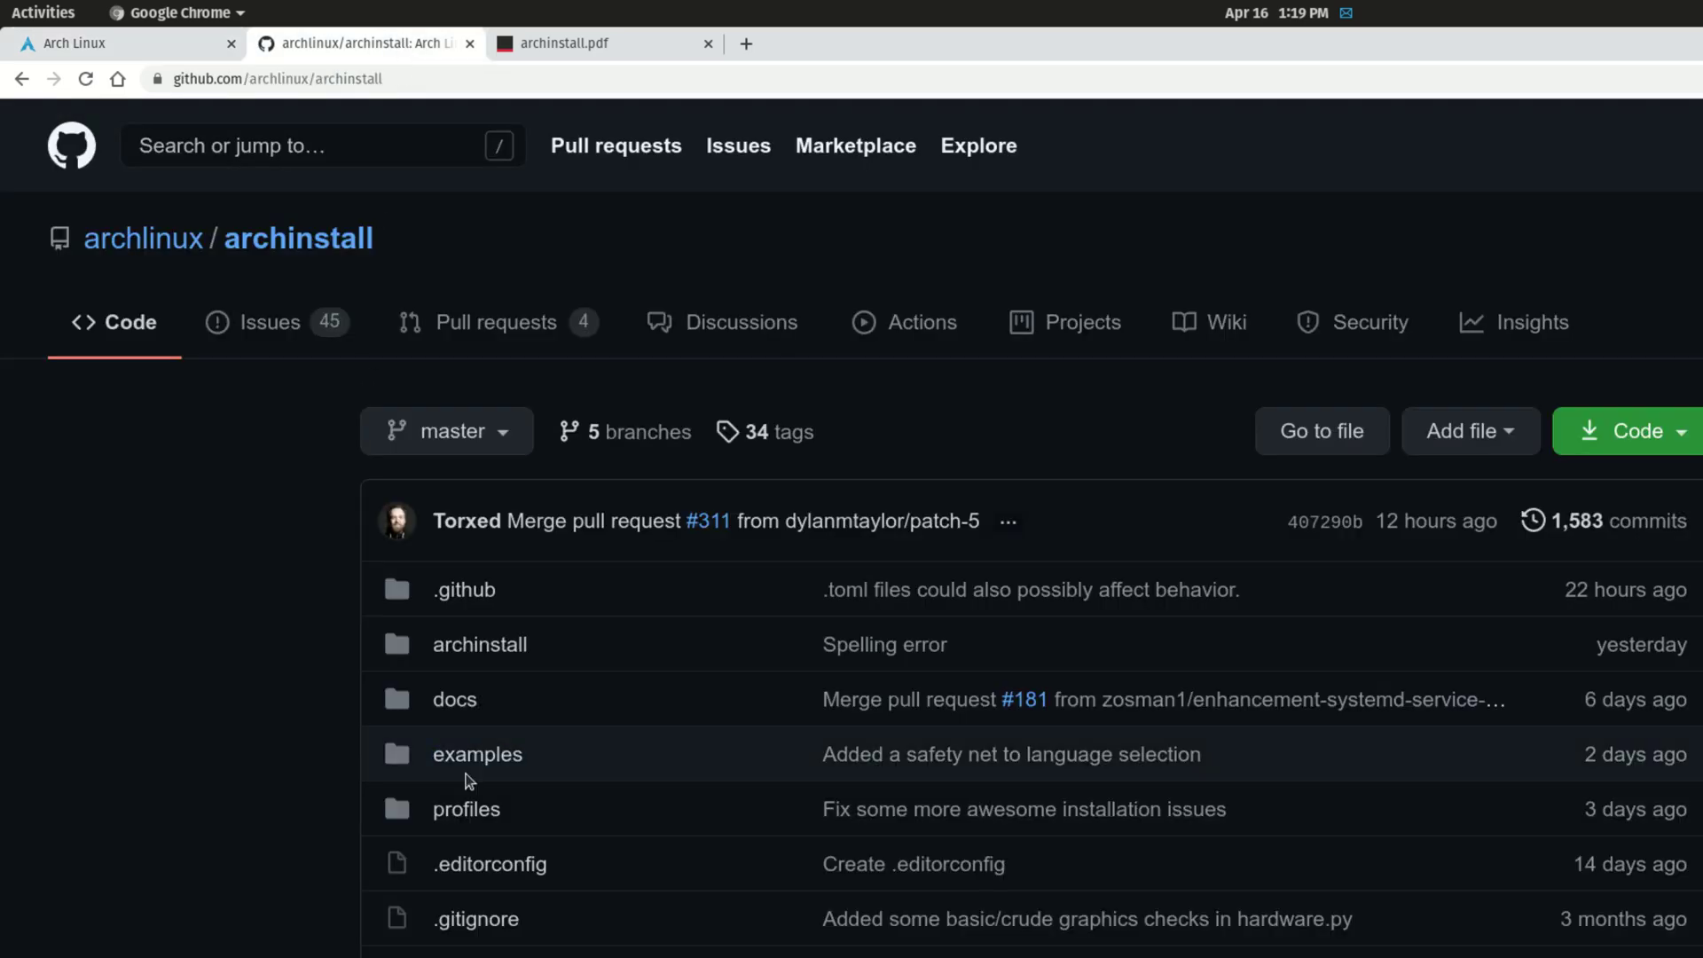
pyautogui.scroll(-3, 887, 806)
pyautogui.scroll(-5, 892, 805)
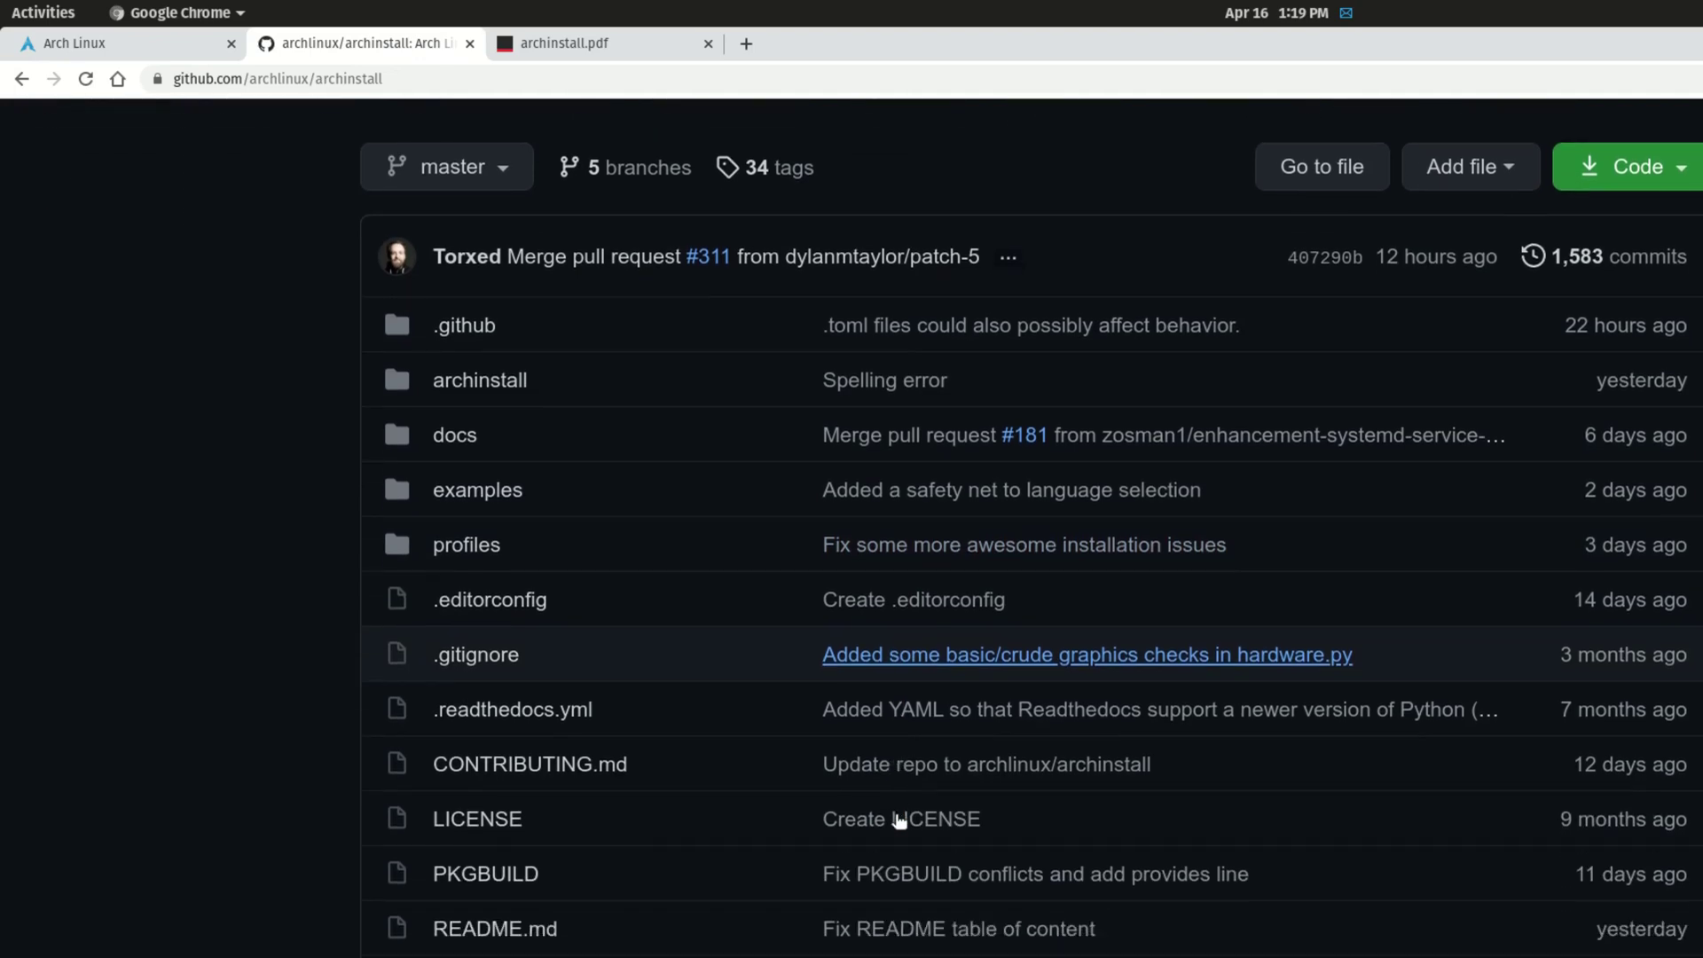
pyautogui.scroll(-13, 898, 806)
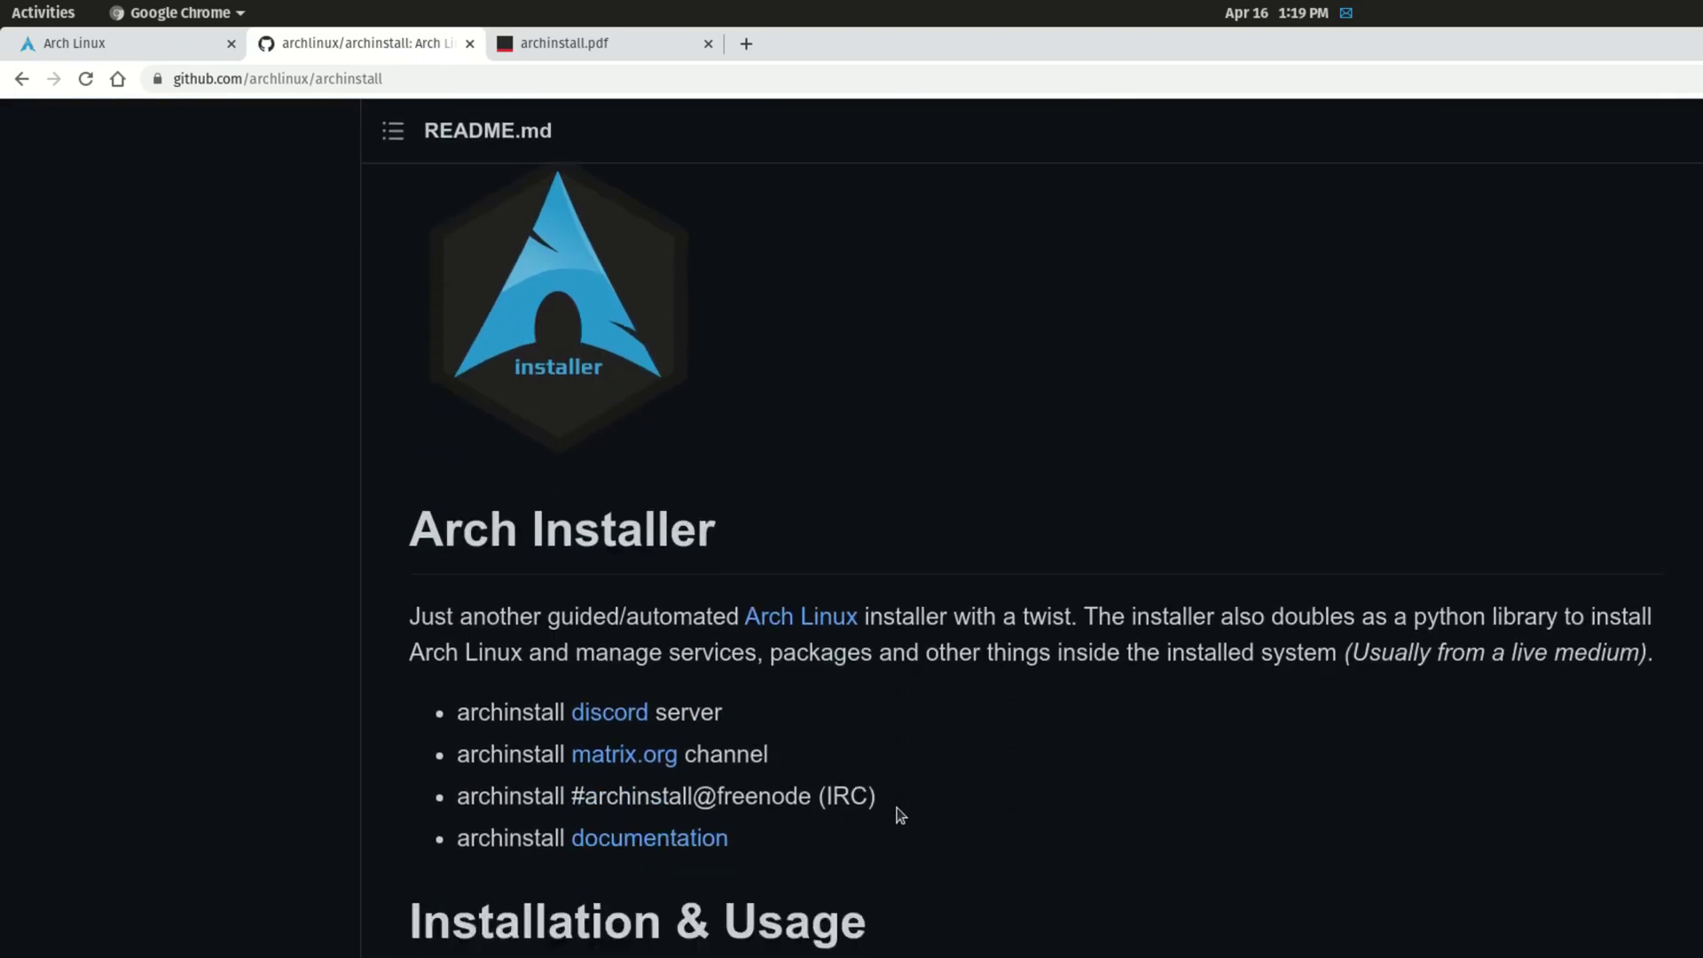
pyautogui.scroll(-3, 900, 814)
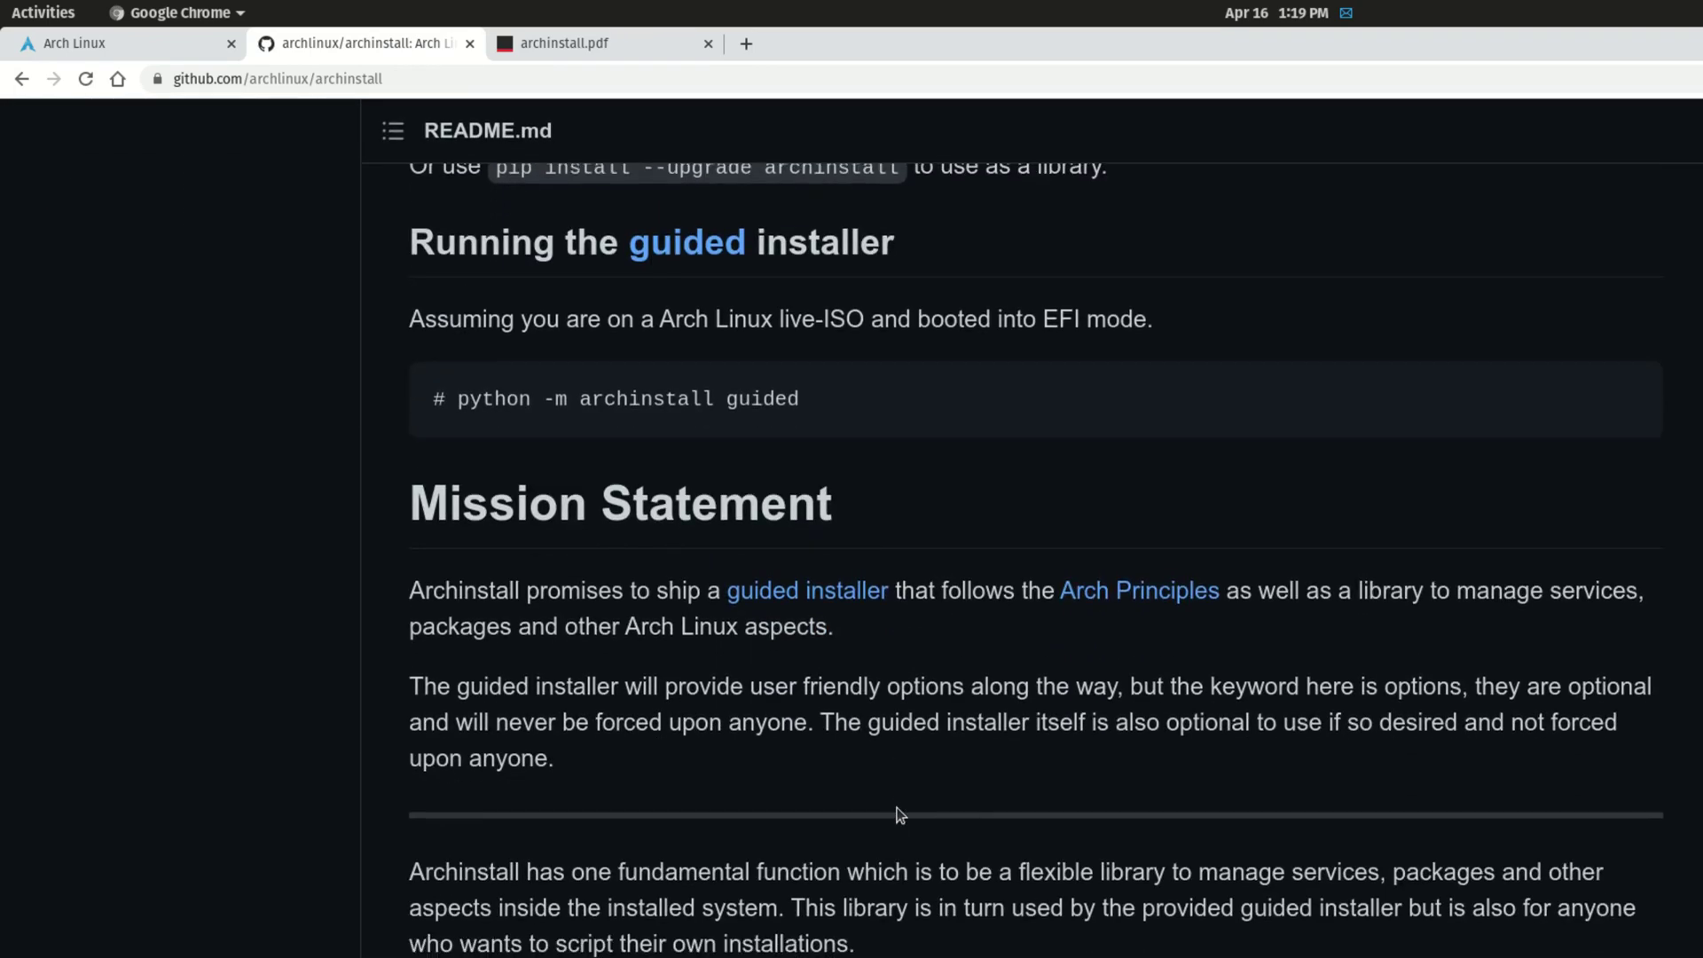
pyautogui.scroll(-3, 916, 676)
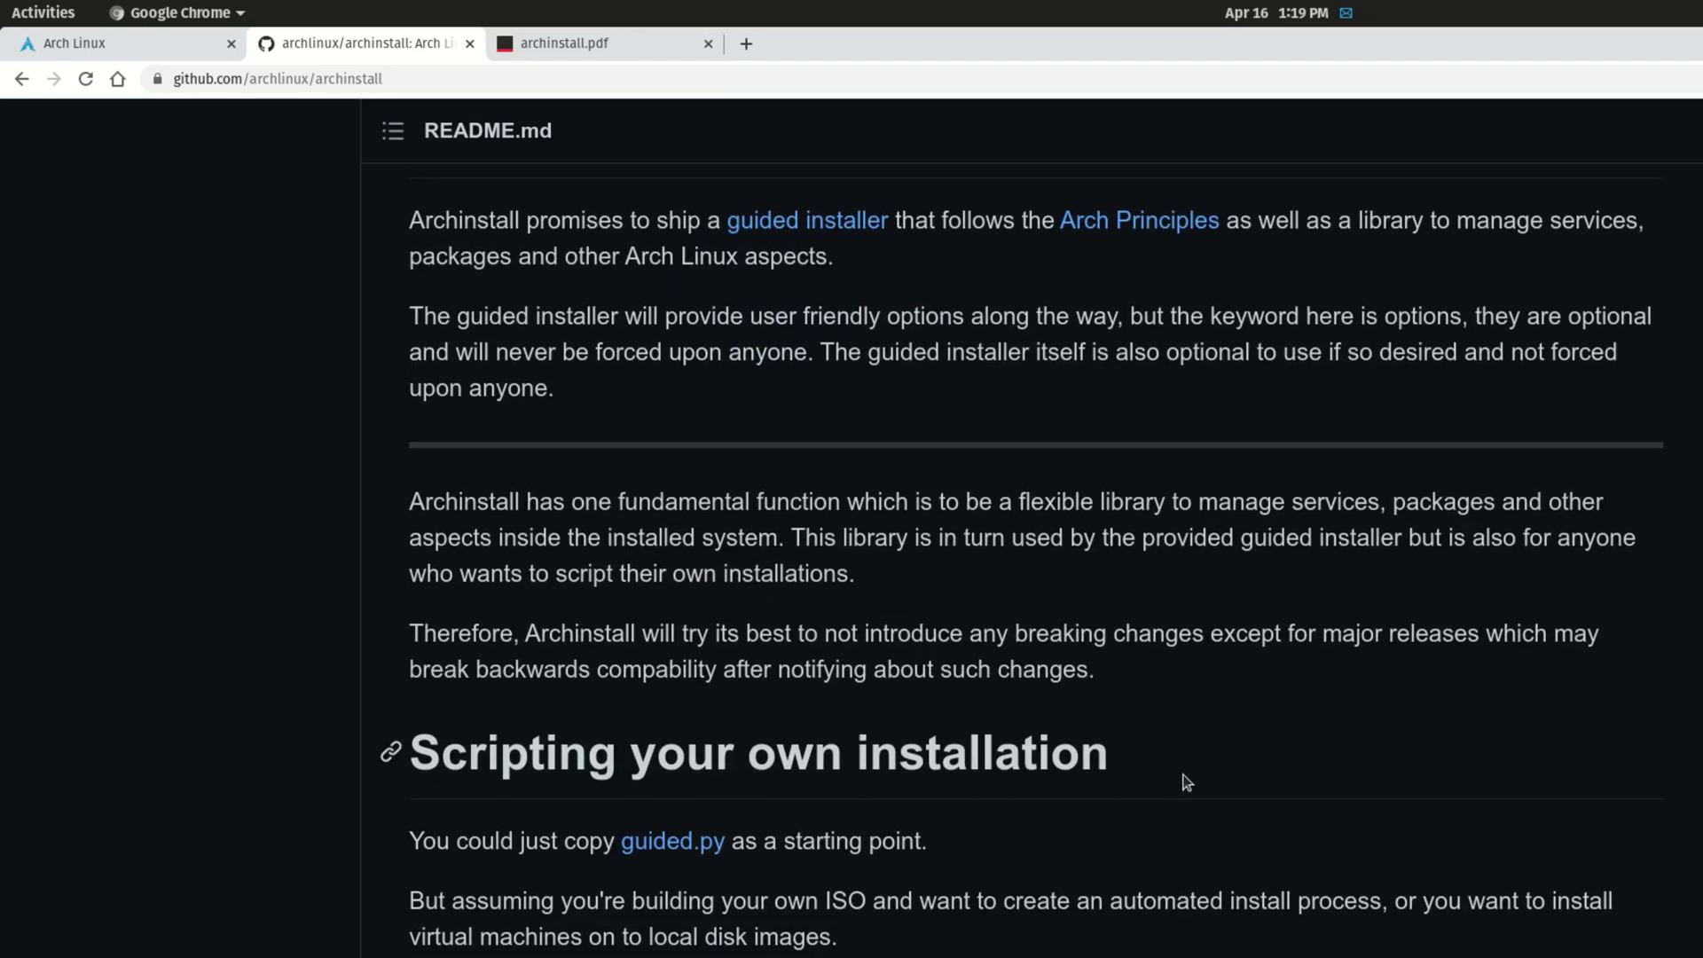
pyautogui.scroll(-1, 1187, 782)
pyautogui.scroll(-2, 1182, 773)
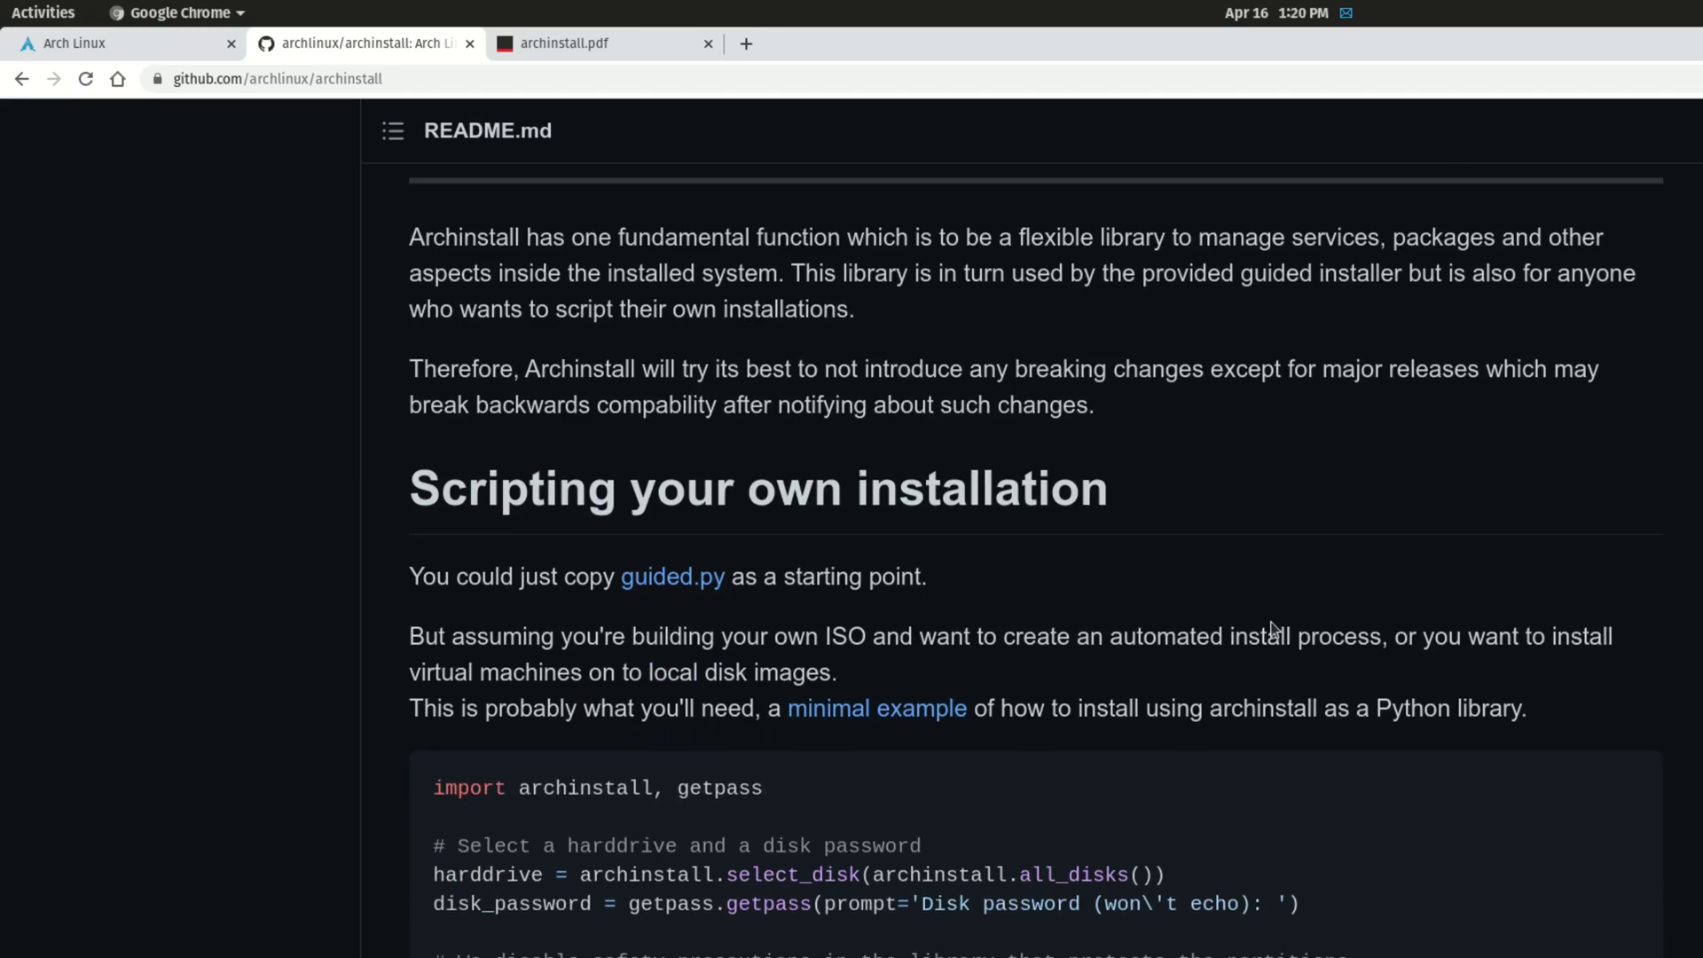
pyautogui.scroll(15, 1272, 629)
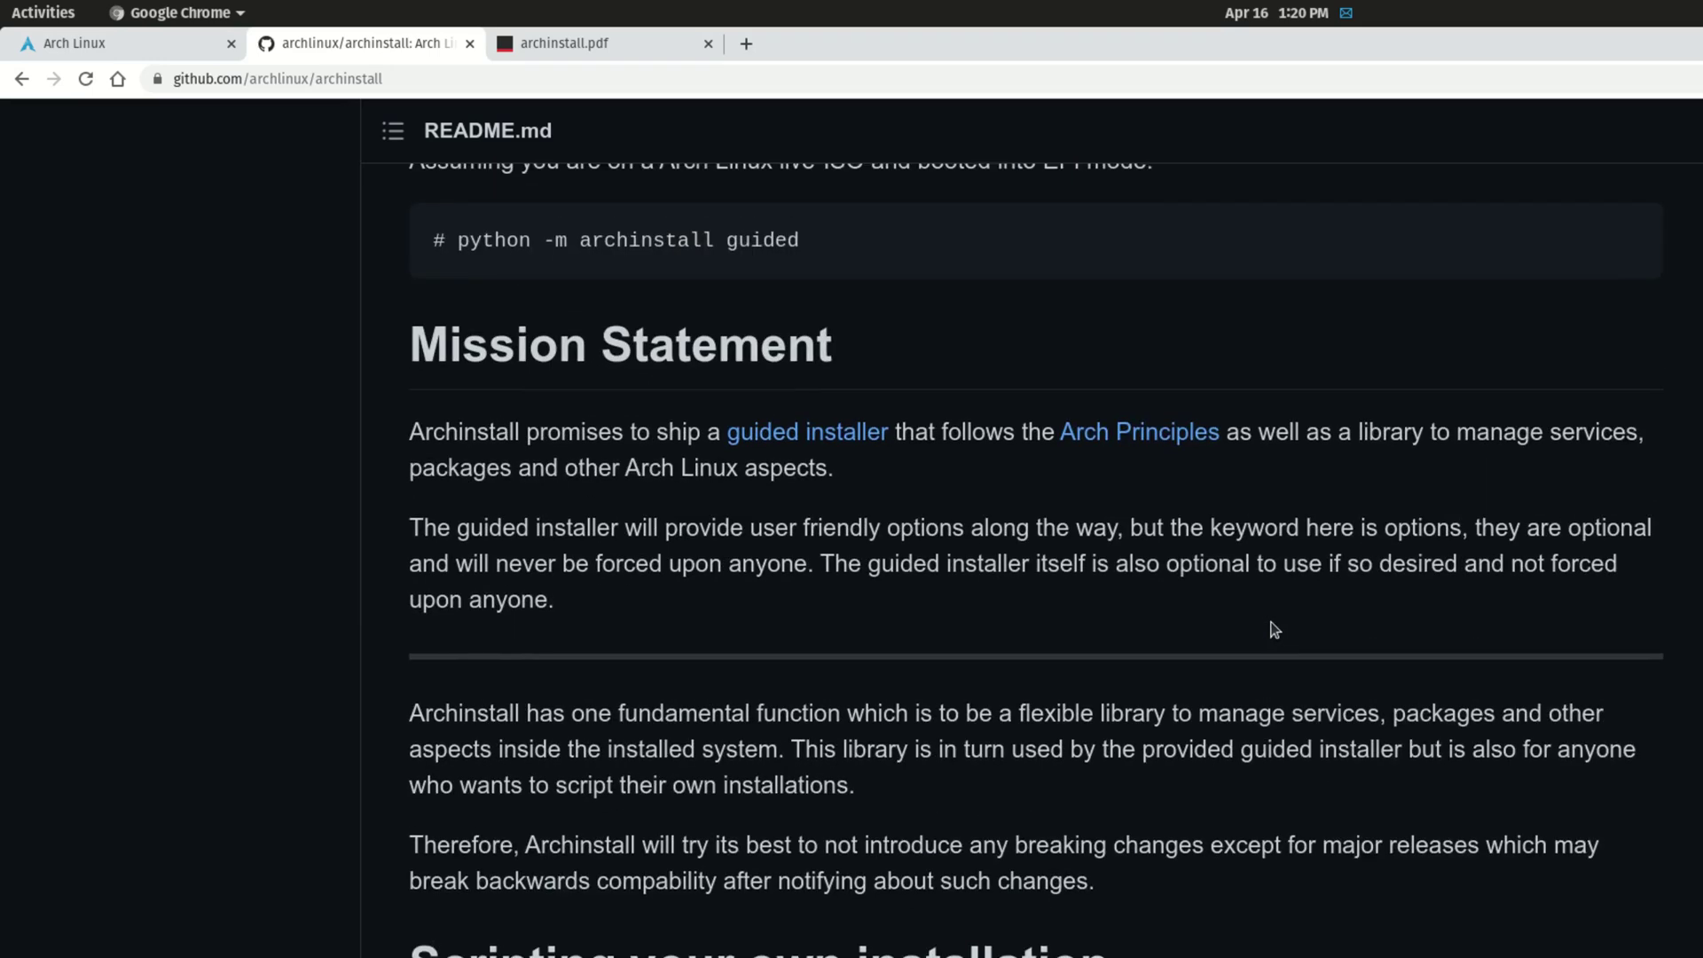
pyautogui.scroll(4, 1274, 628)
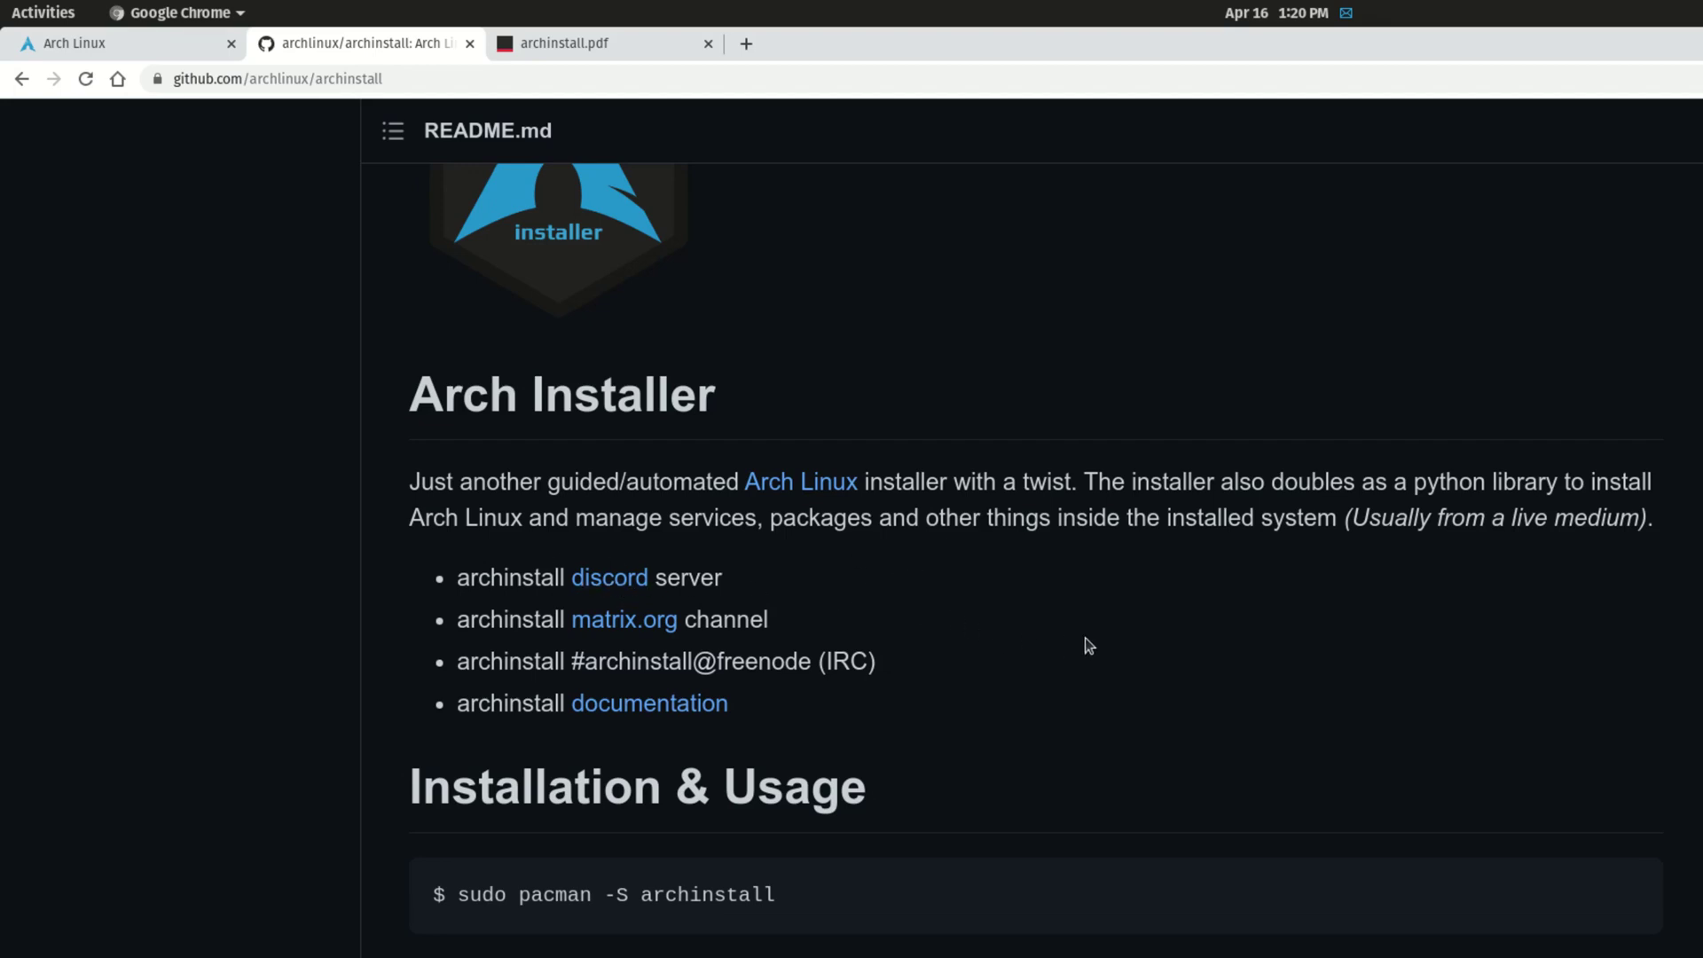
pyautogui.scroll(5, 1084, 639)
pyautogui.scroll(2, 1090, 645)
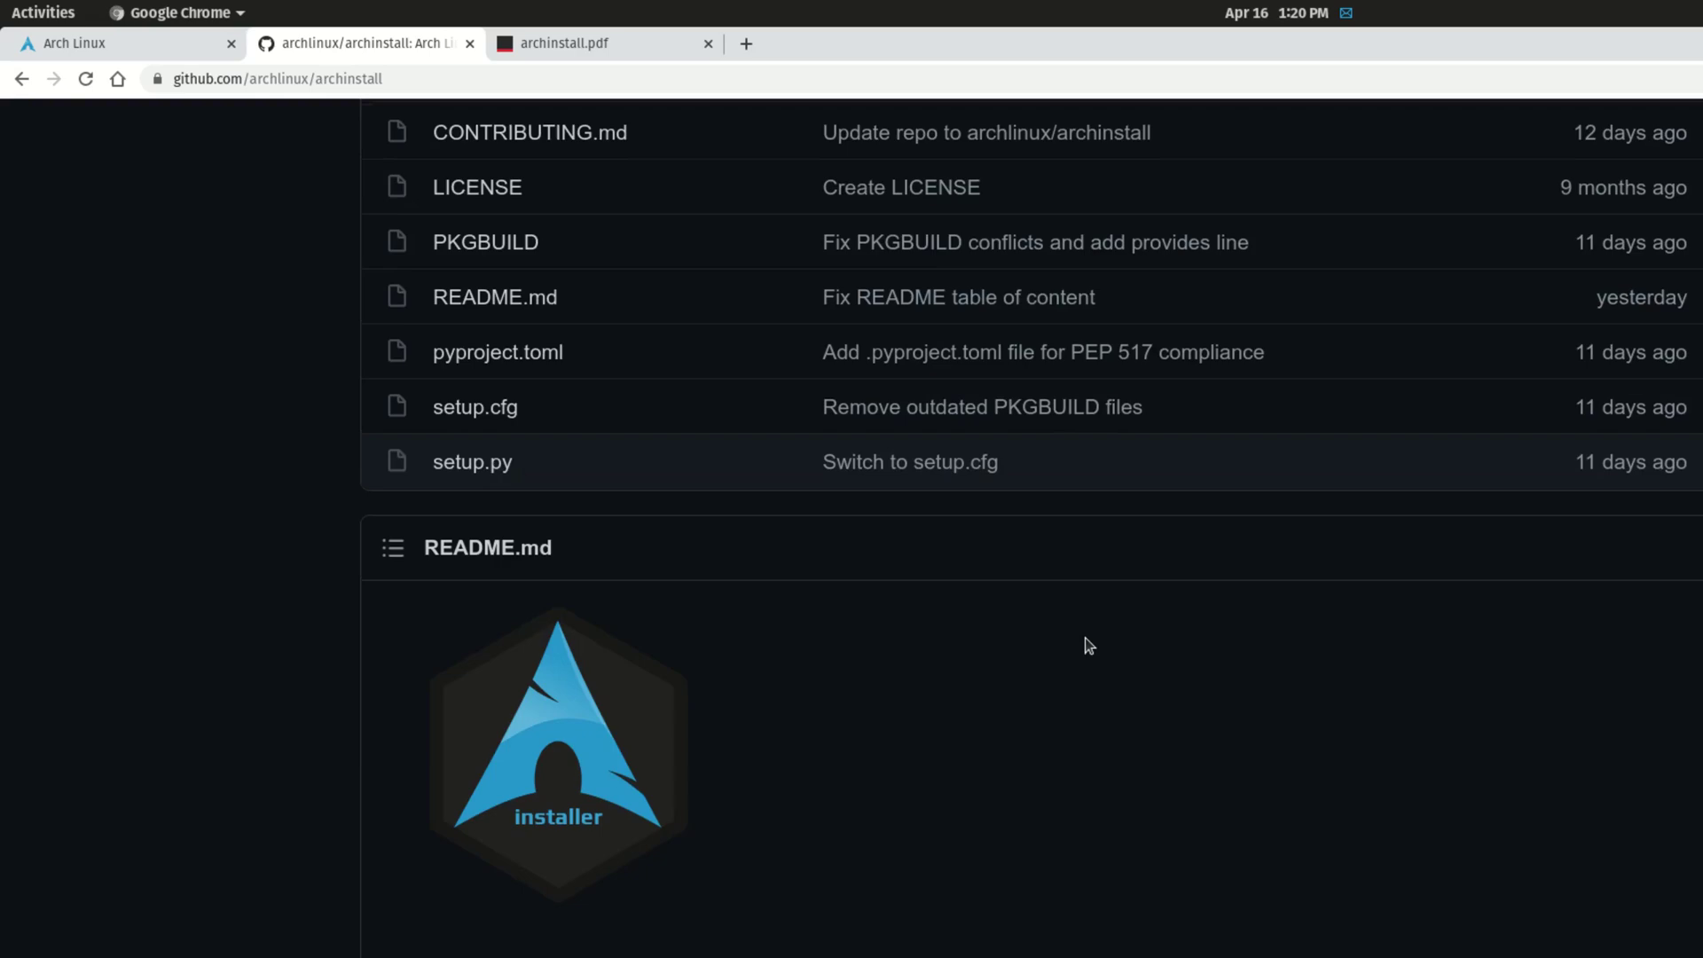
pyautogui.scroll(7, 1089, 646)
pyautogui.scroll(2, 1084, 637)
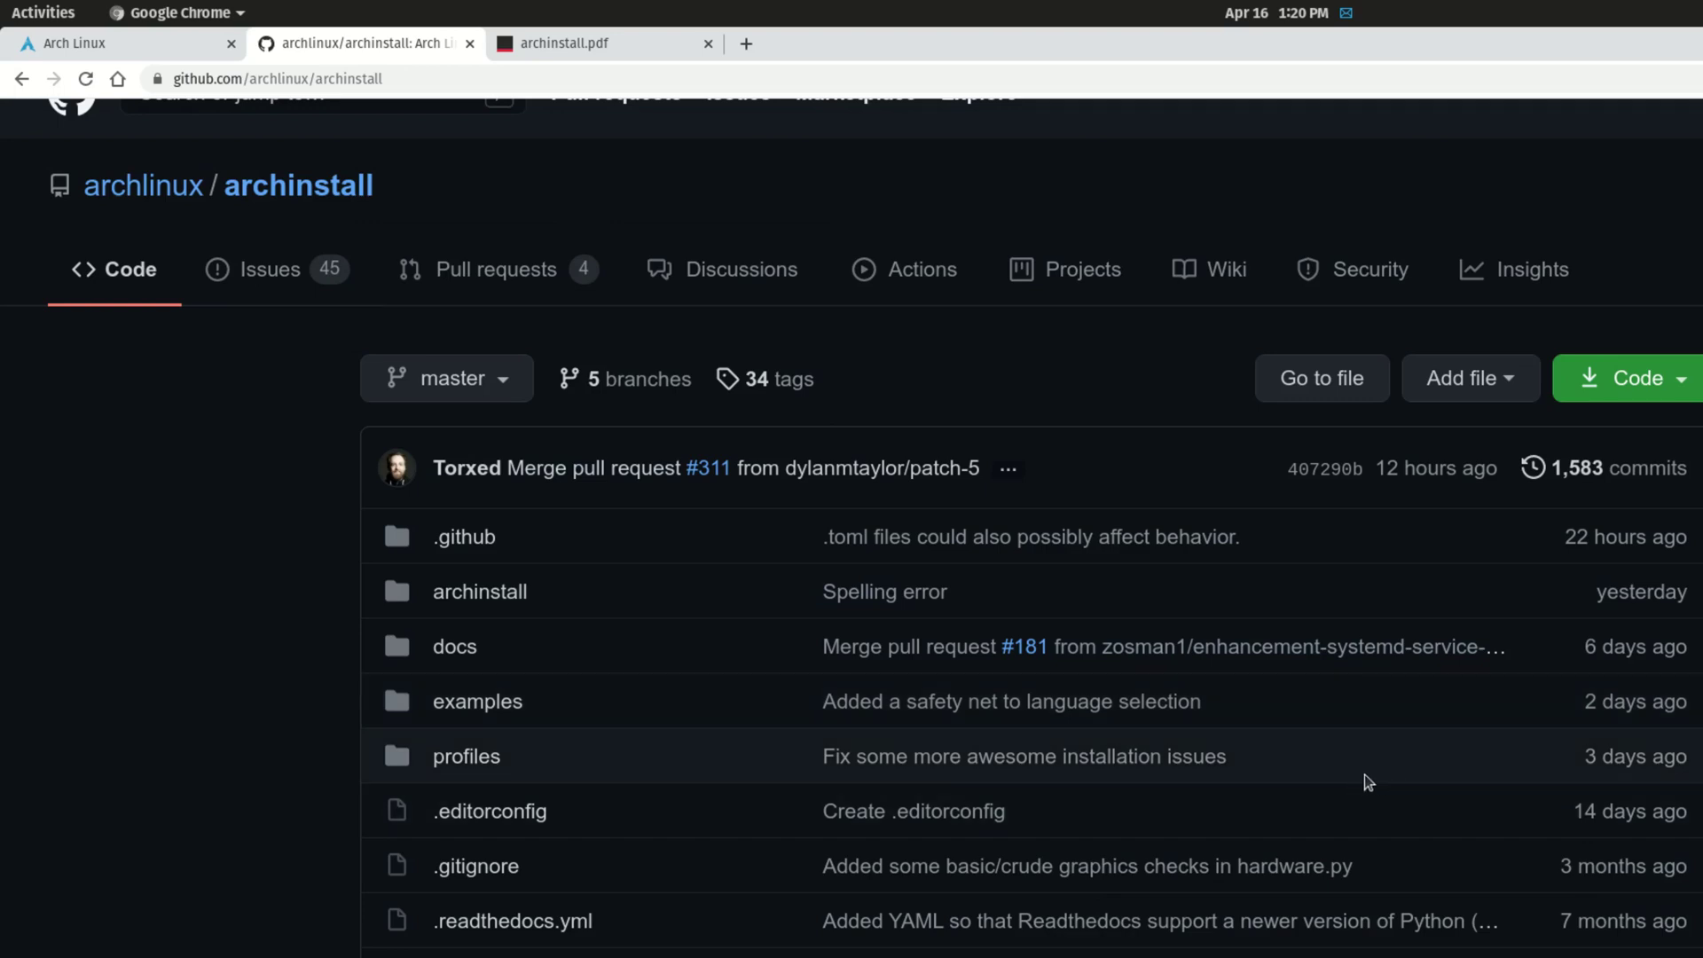
# - Start a new virtual machine named arch and give it 3281 MB of memory
pyautogui.click(114, 43)
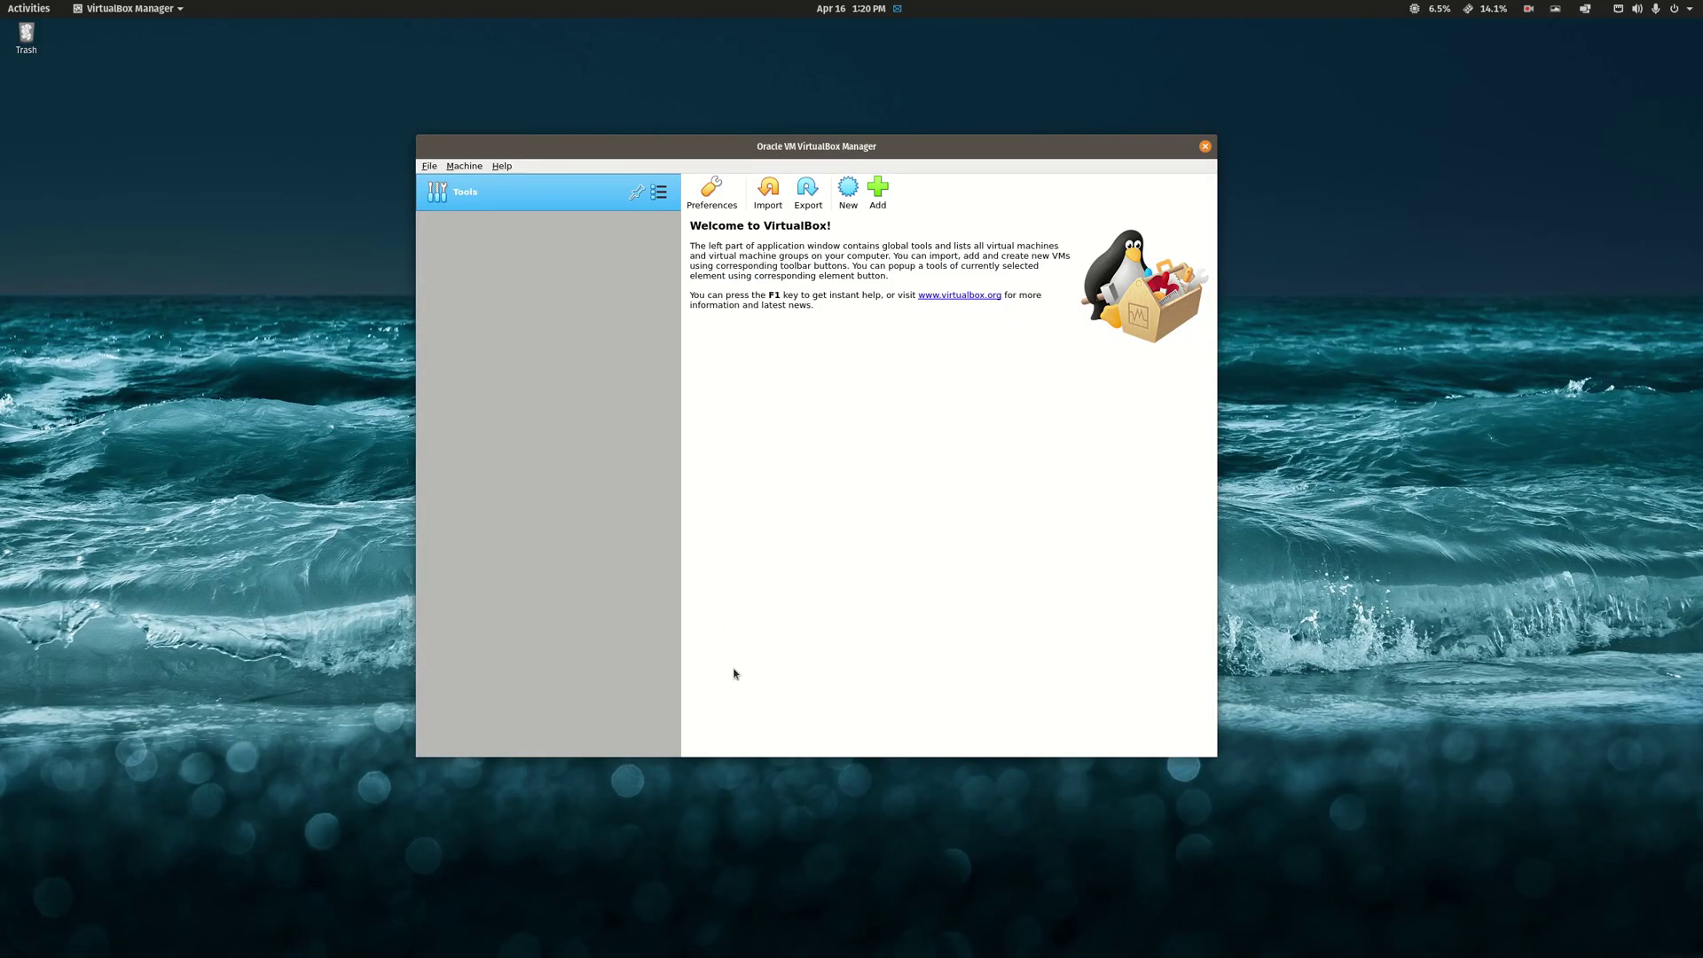
pyautogui.click(849, 190)
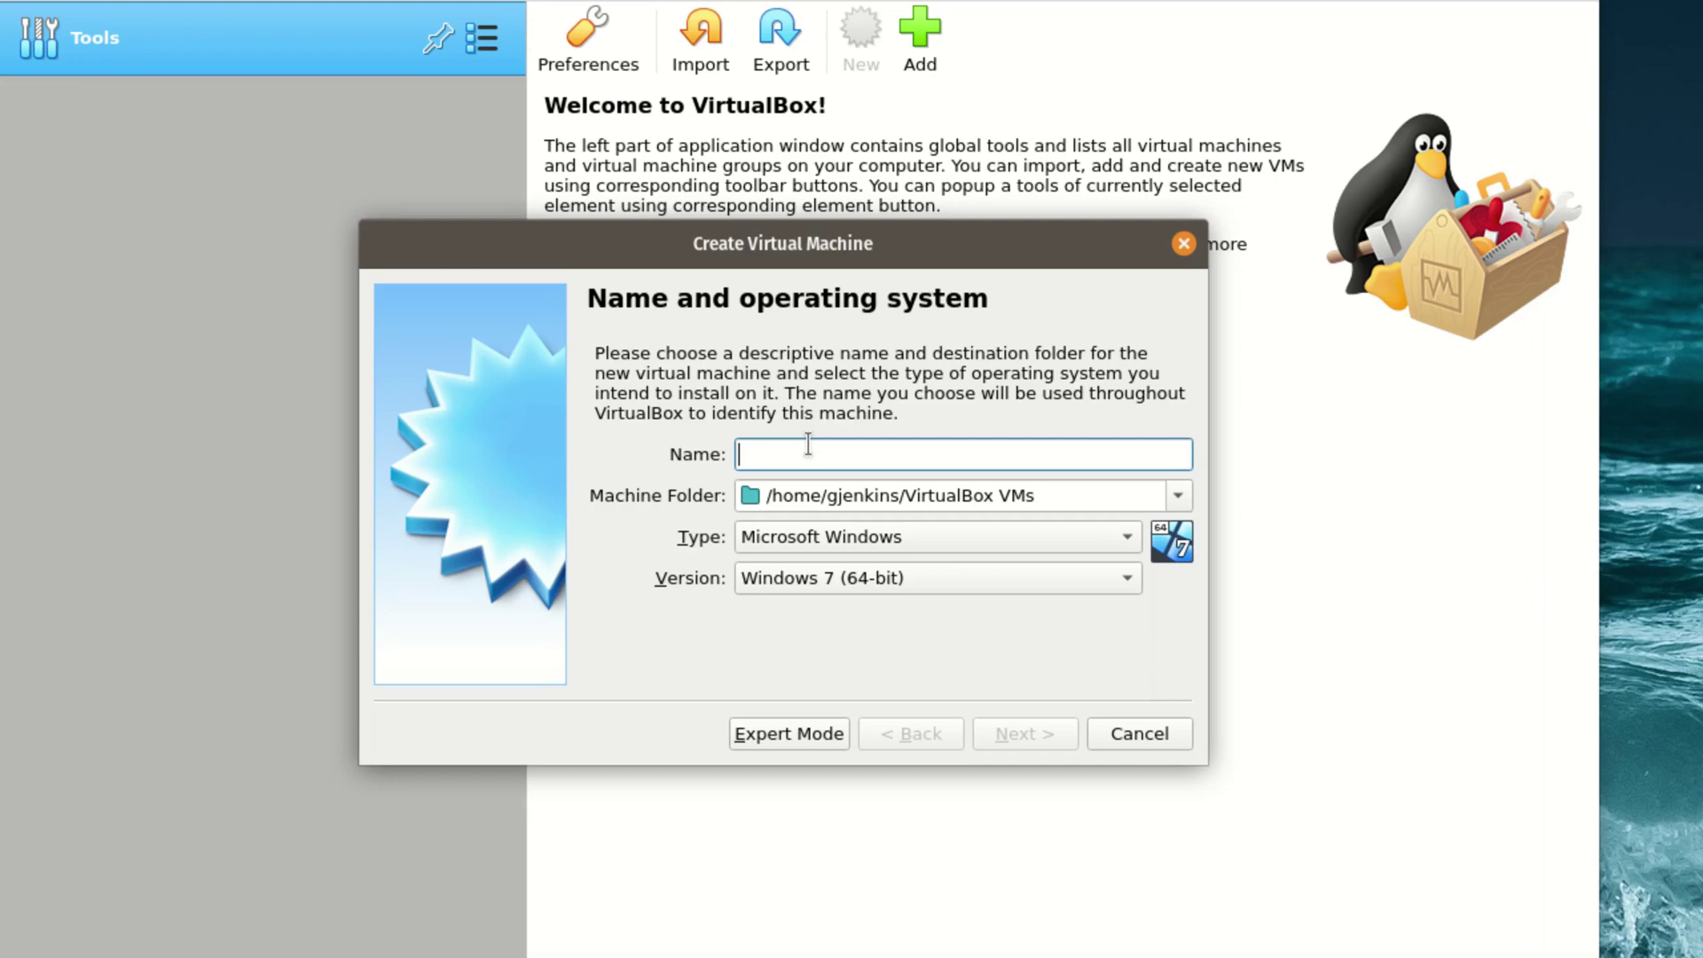
pyautogui.write('arch')
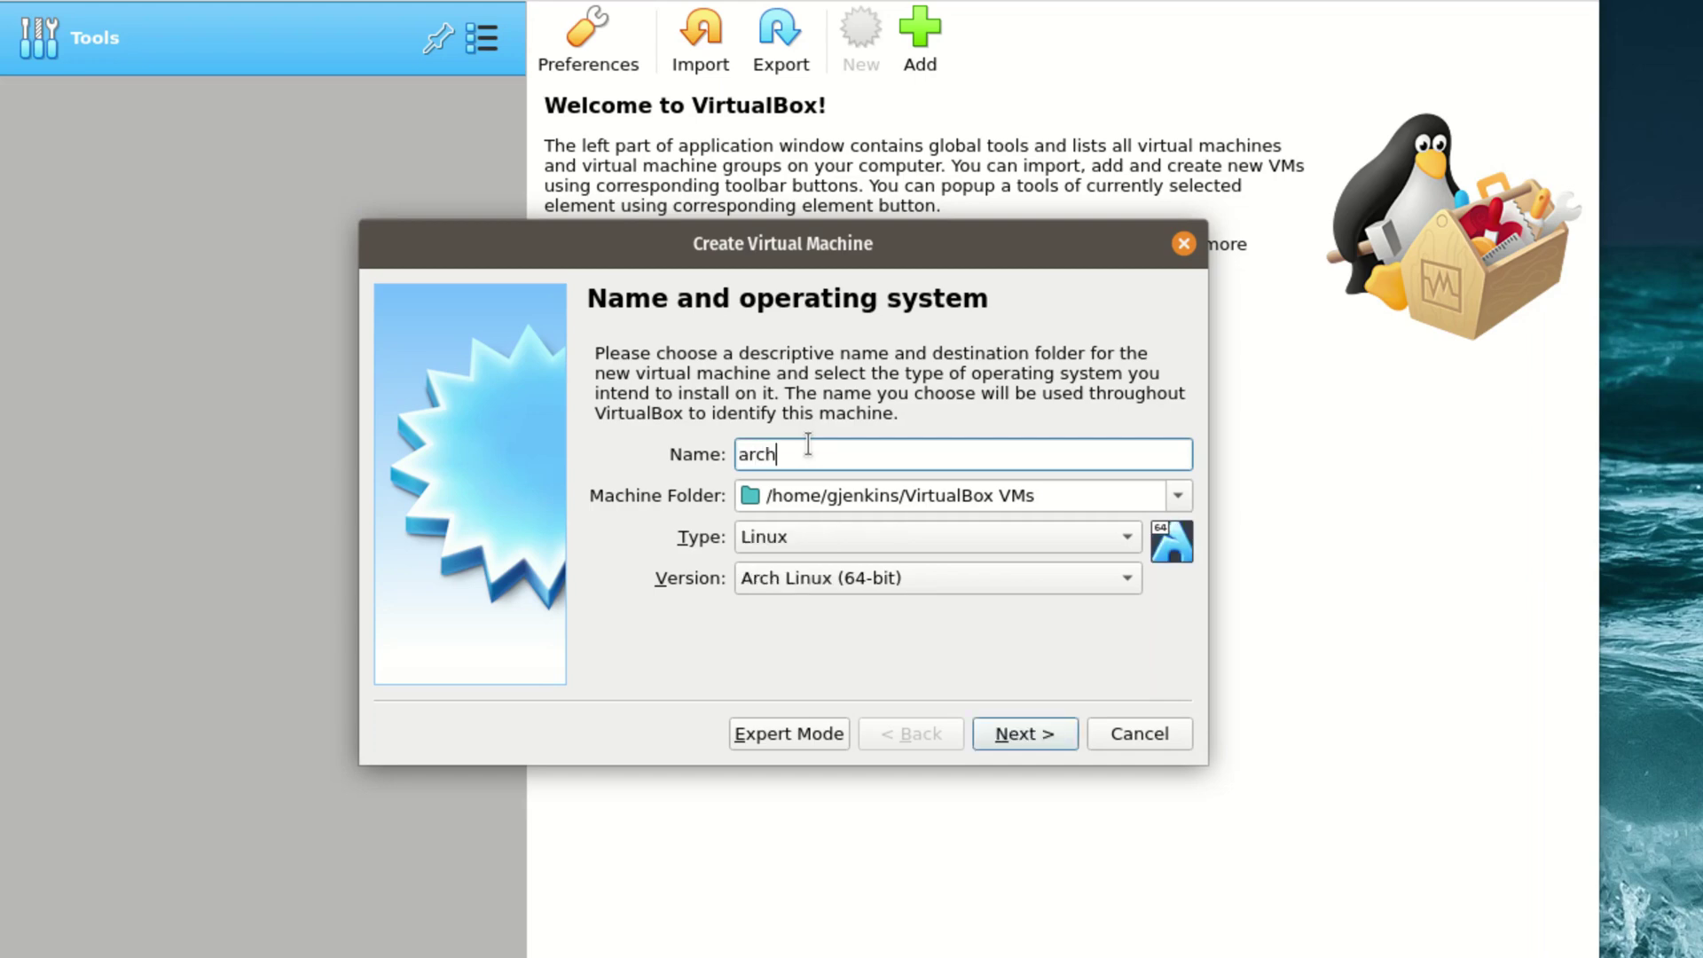
pyautogui.click(1048, 747)
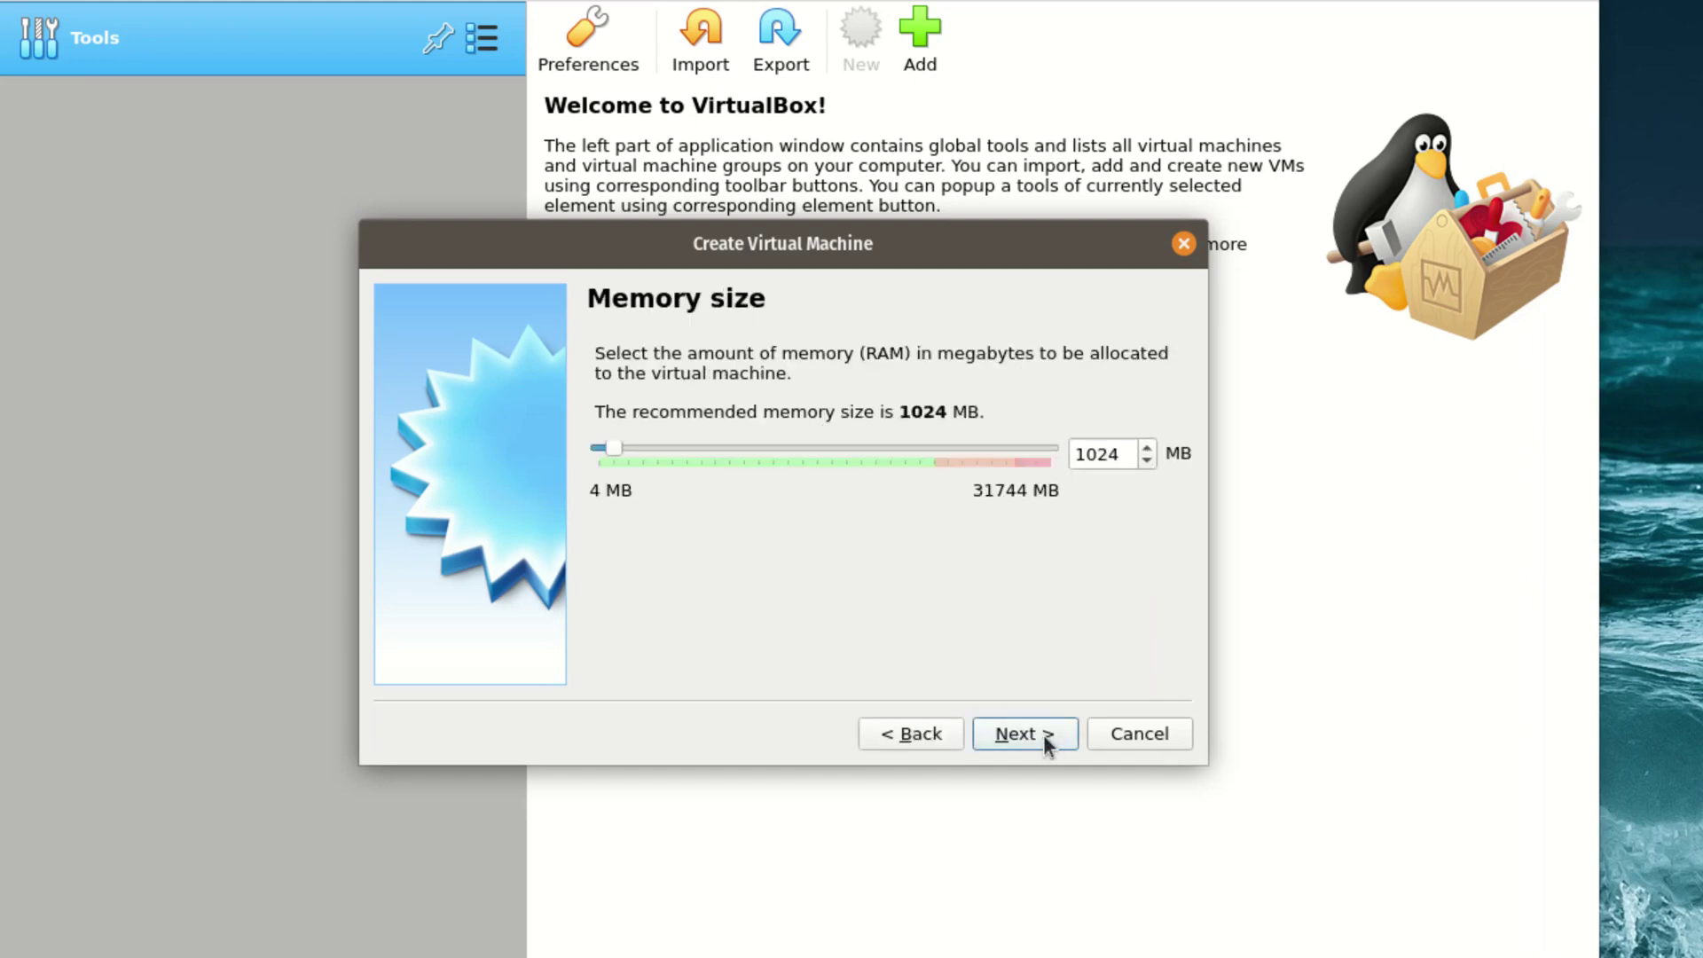
pyautogui.moveTo(618, 449); pyautogui.dragTo(647, 448)
# - Give the arch VM a new 15.67 GB VDI hard disk and finish creating it
pyautogui.click(1009, 735)
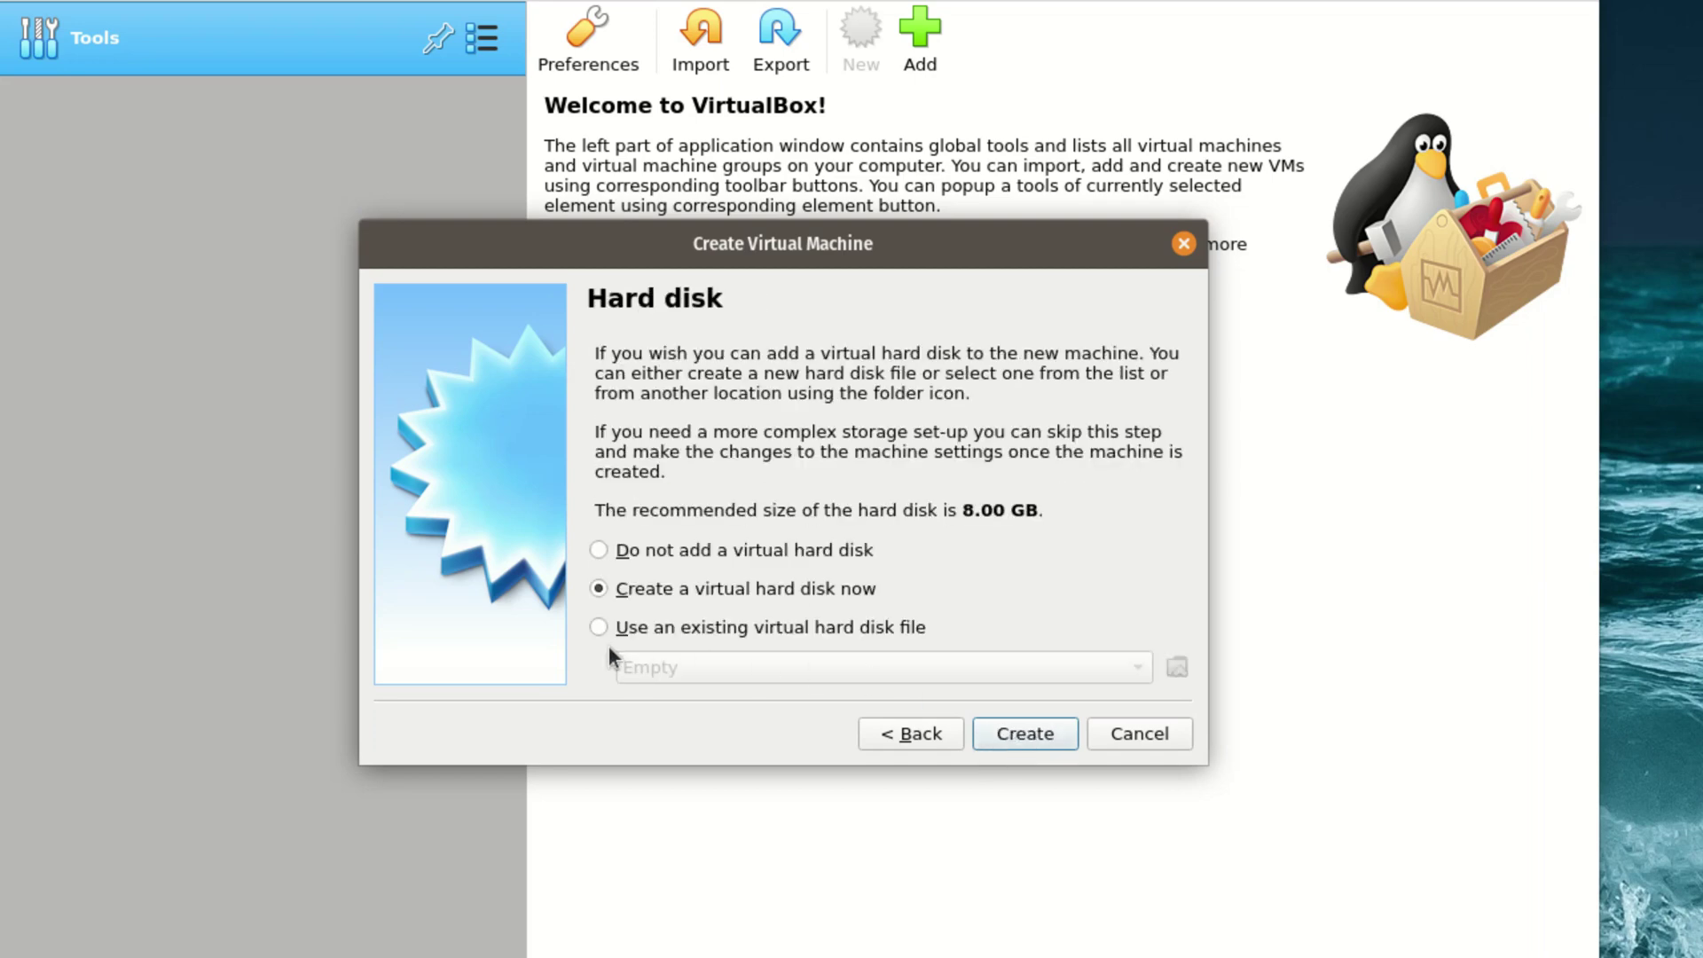
pyautogui.click(1051, 734)
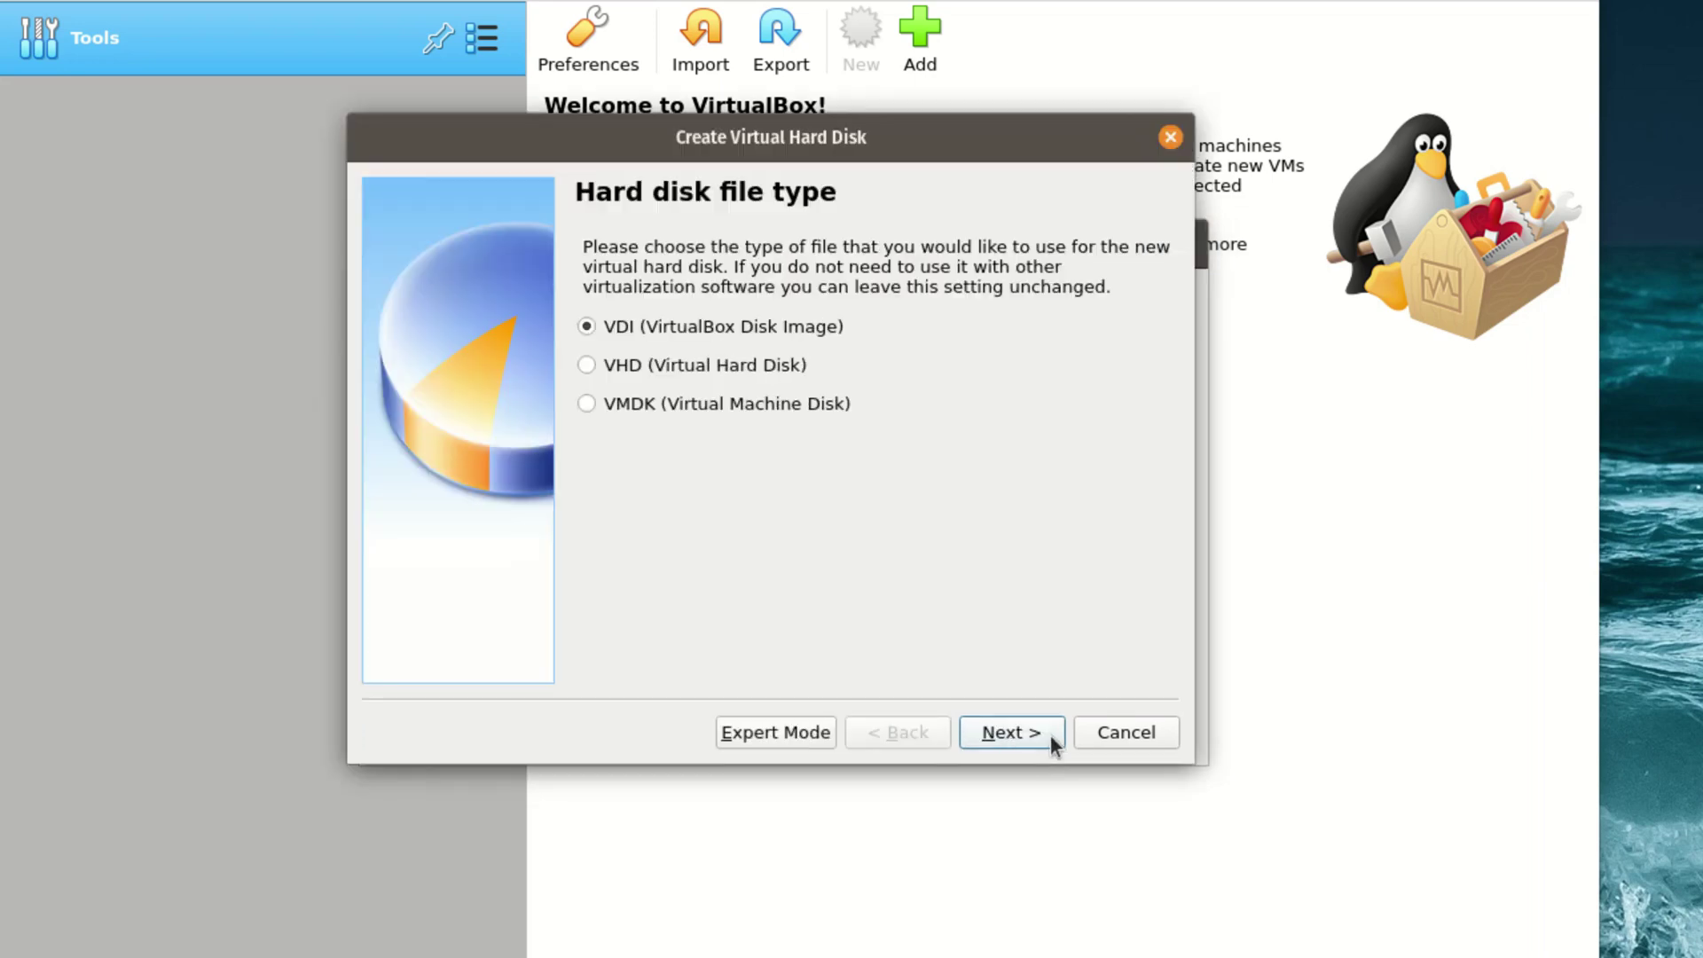
pyautogui.click(1036, 741)
pyautogui.click(1040, 738)
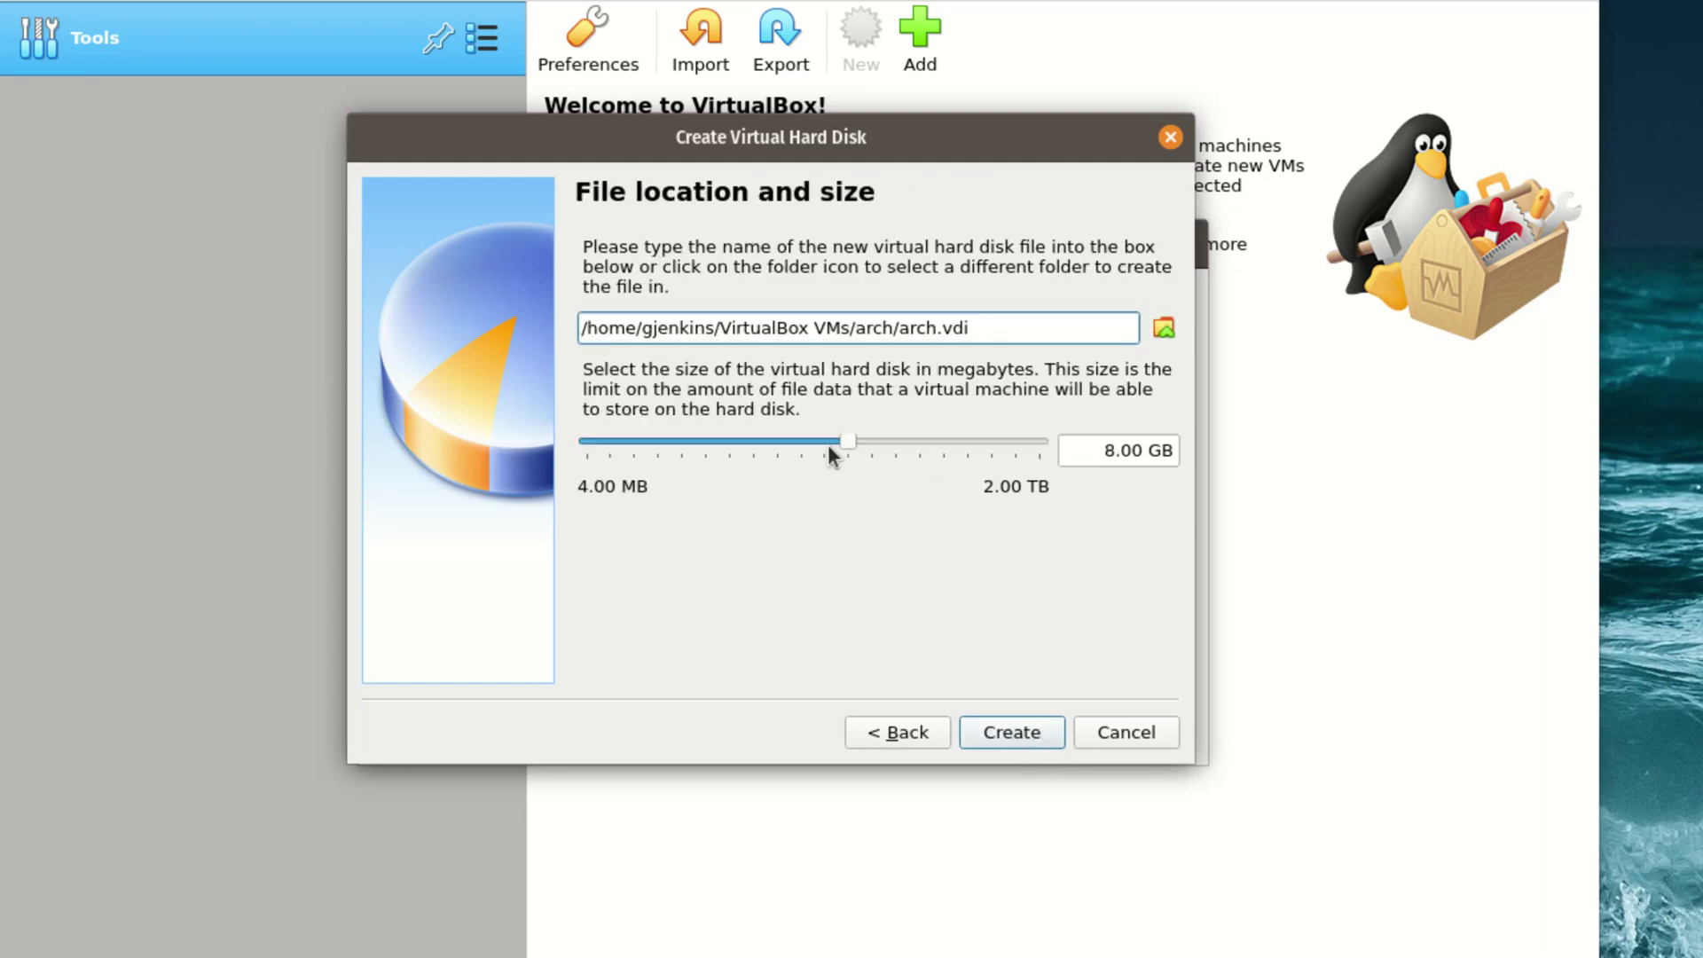
pyautogui.moveTo(828, 445); pyautogui.dragTo(878, 439)
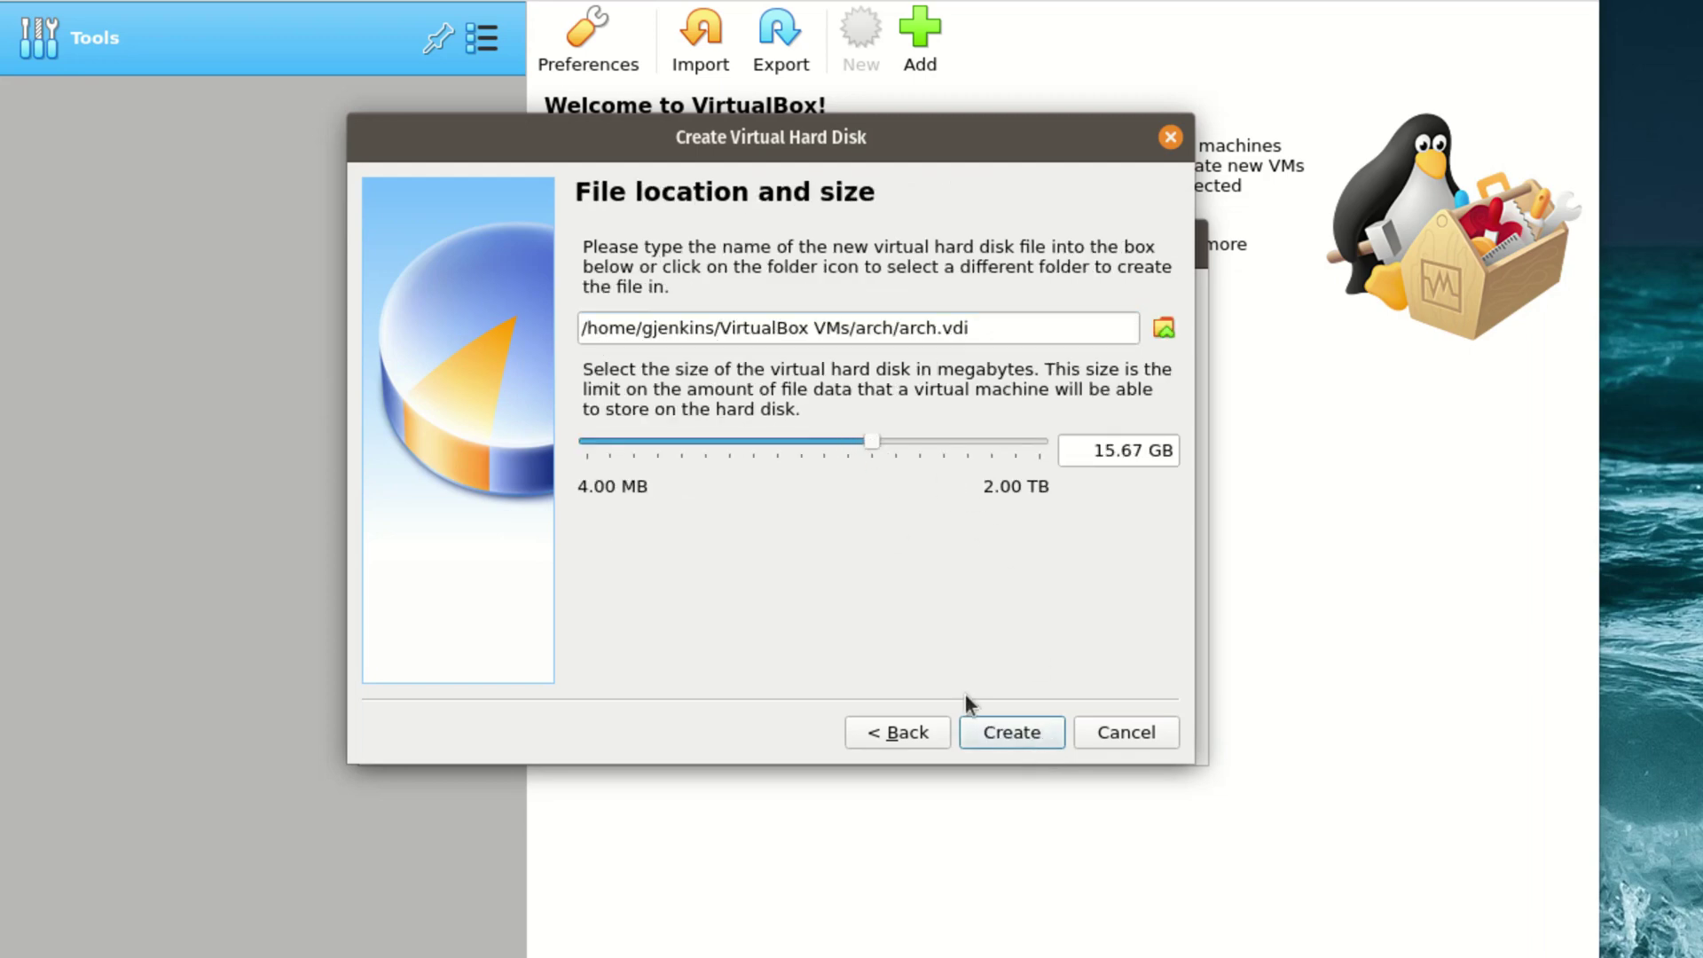
pyautogui.click(1009, 745)
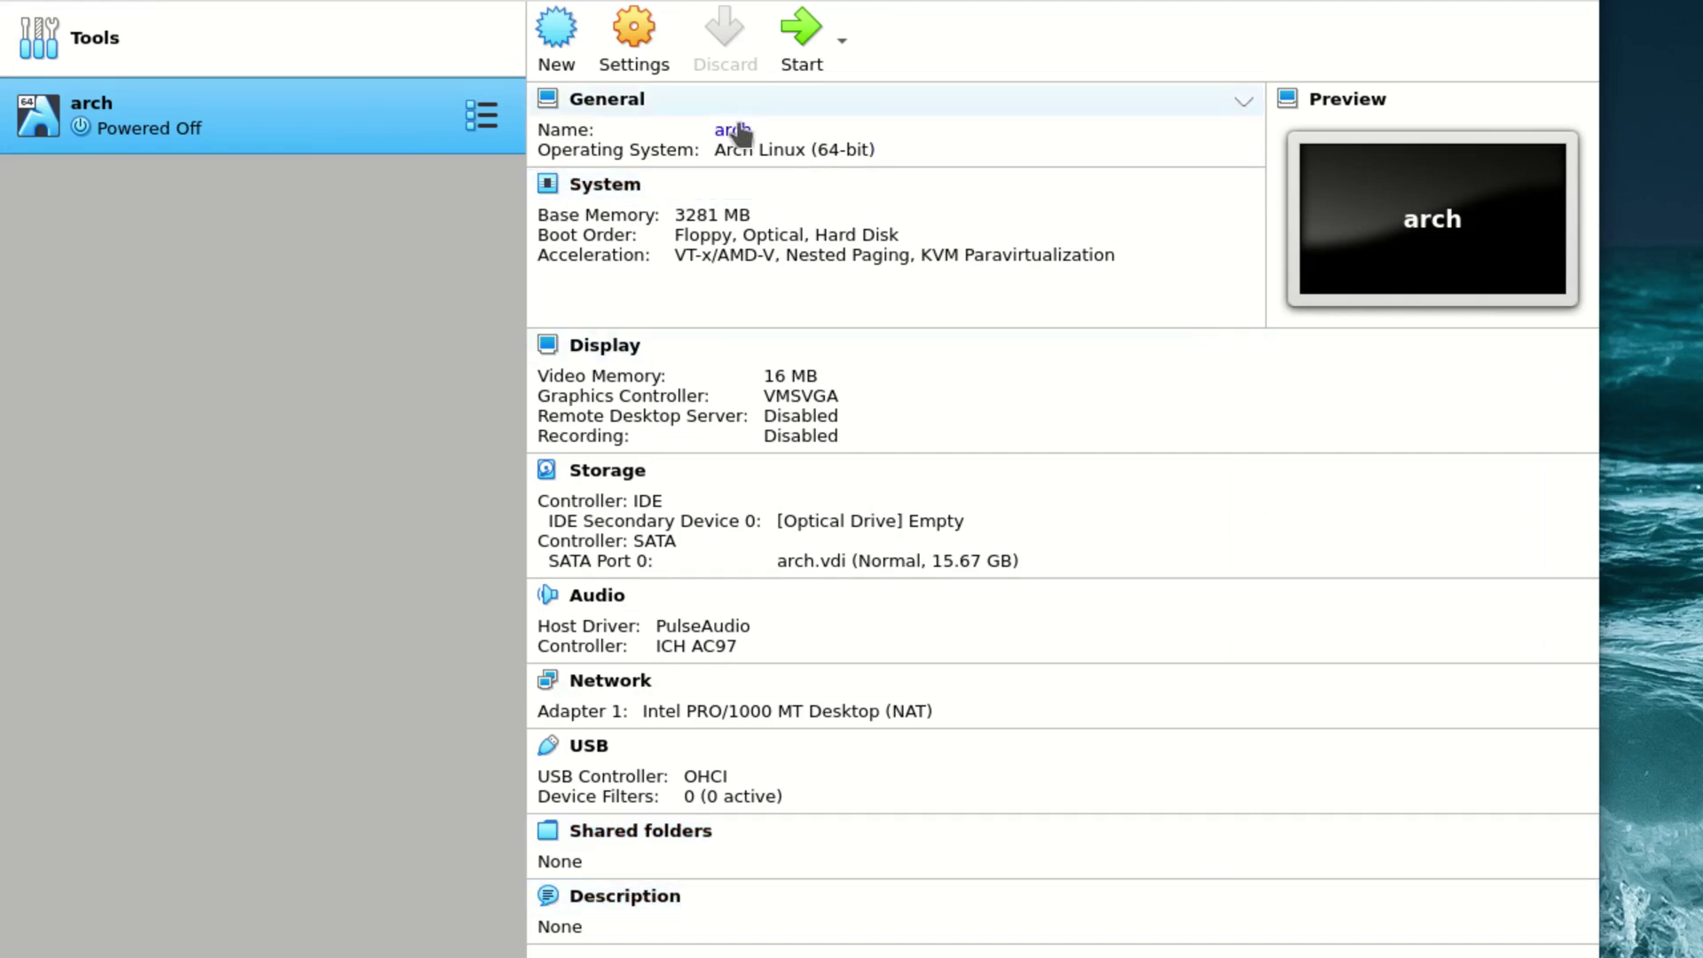
# - Enable EFI and raise video memory to 128 MB in the arch VM's settings
pyautogui.click(641, 37)
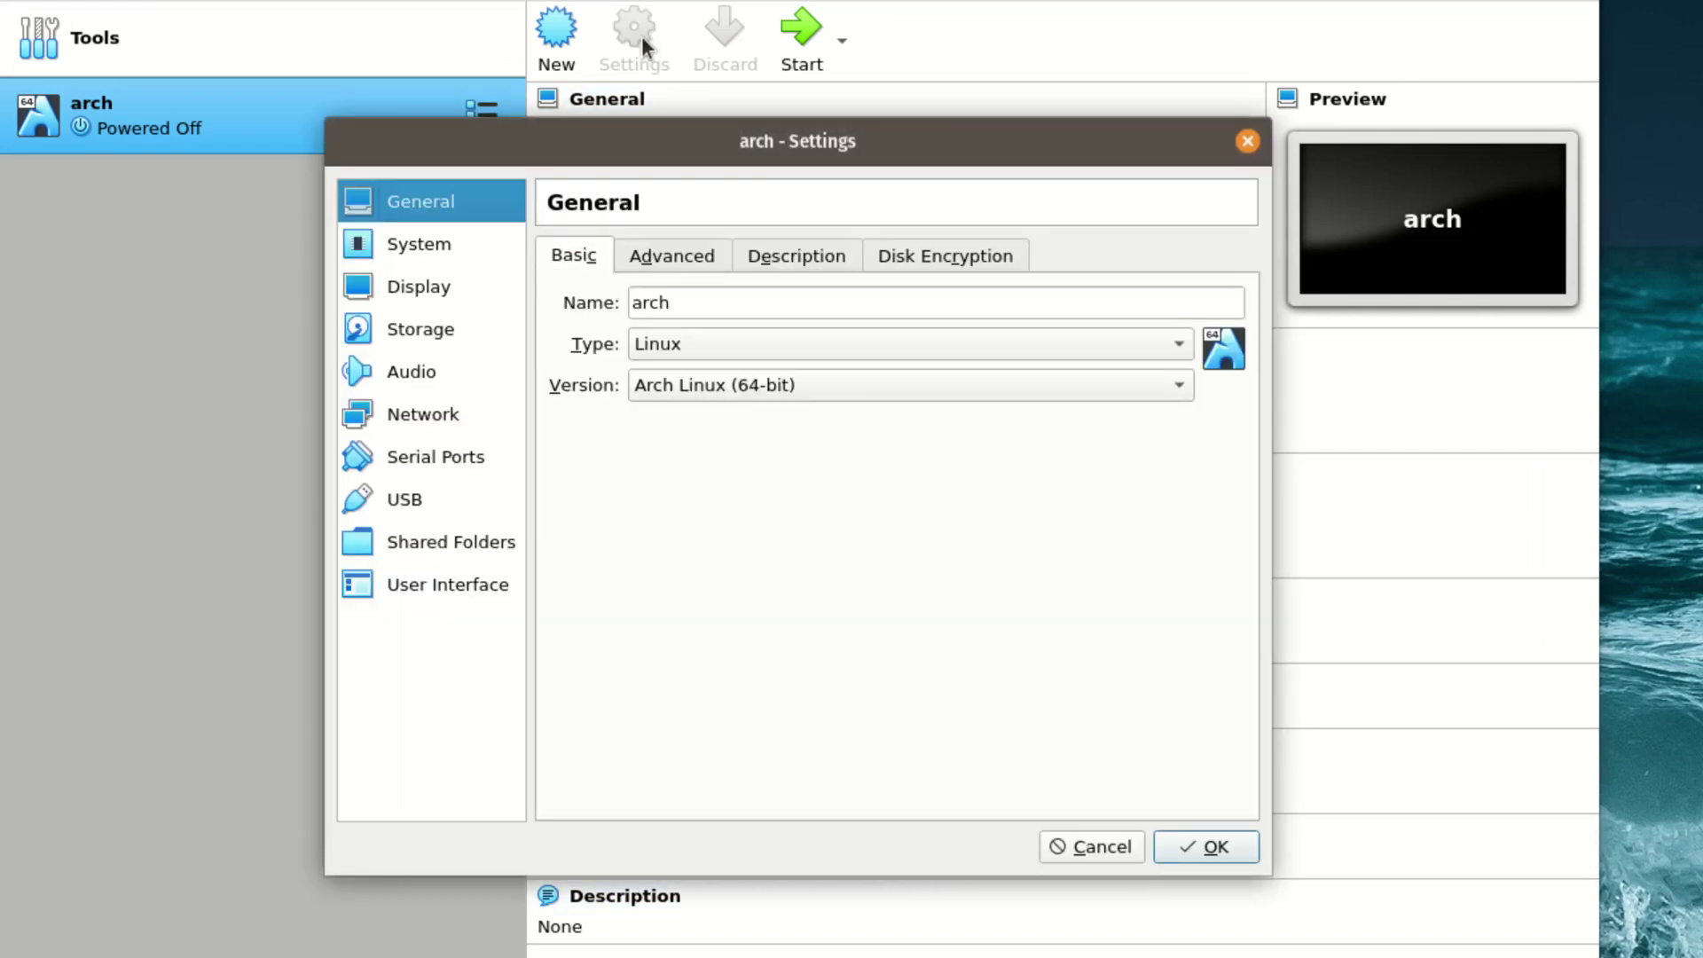
pyautogui.click(447, 241)
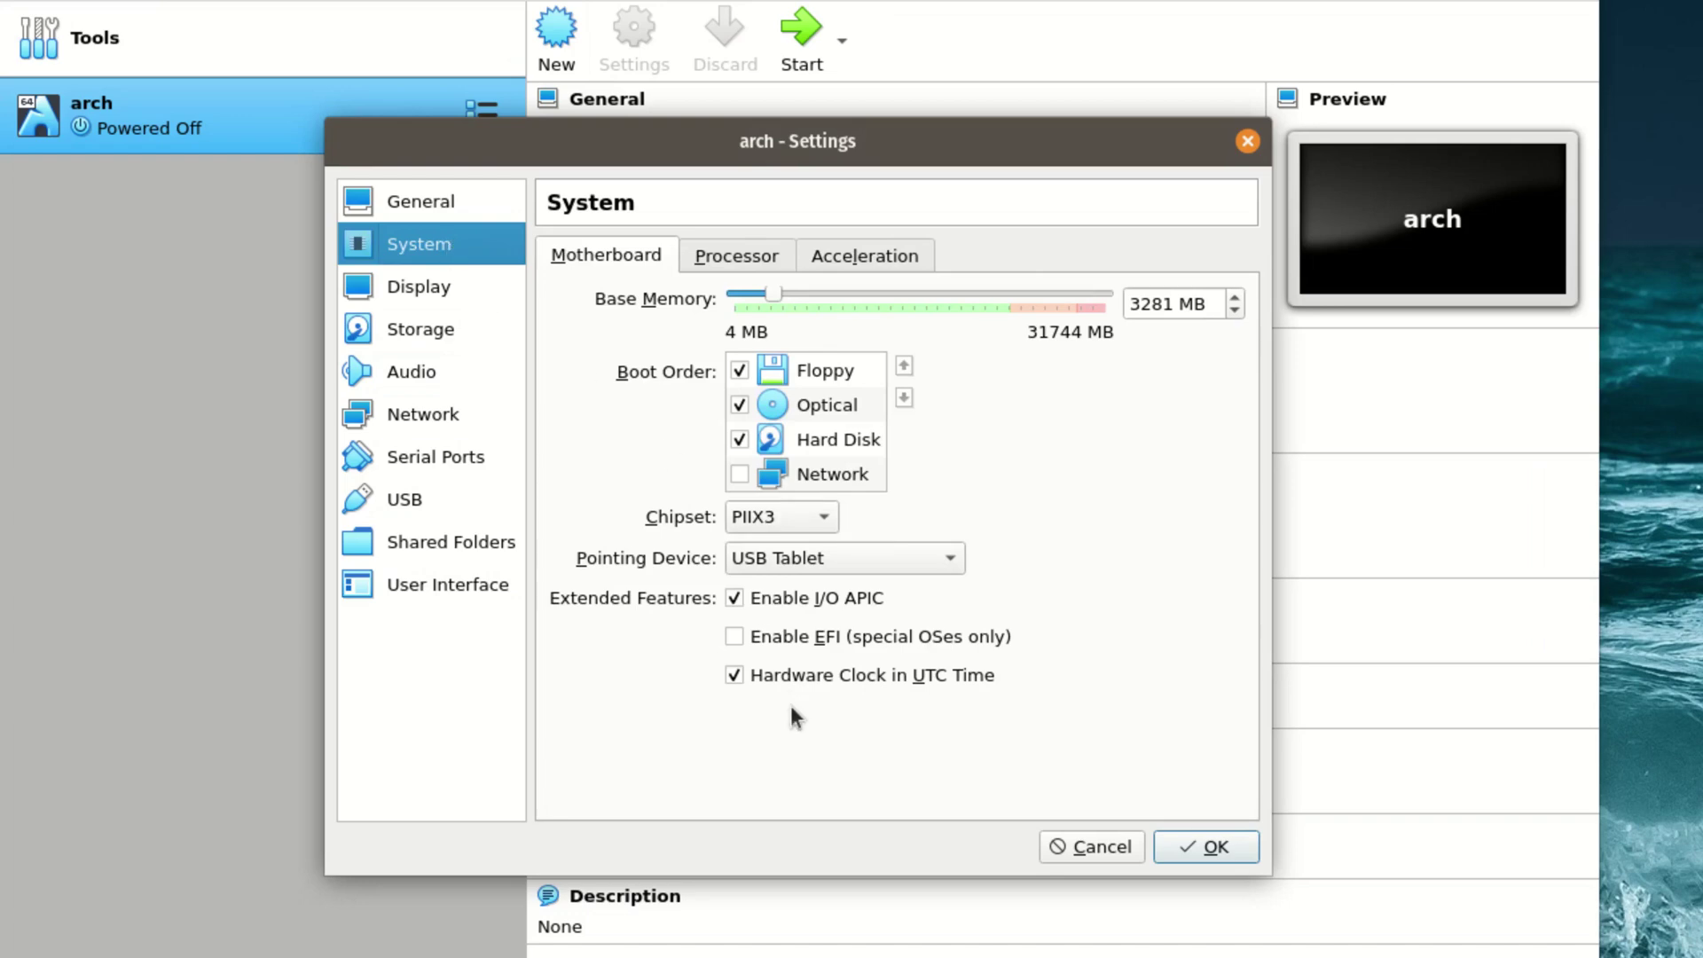
pyautogui.click(734, 639)
pyautogui.click(394, 289)
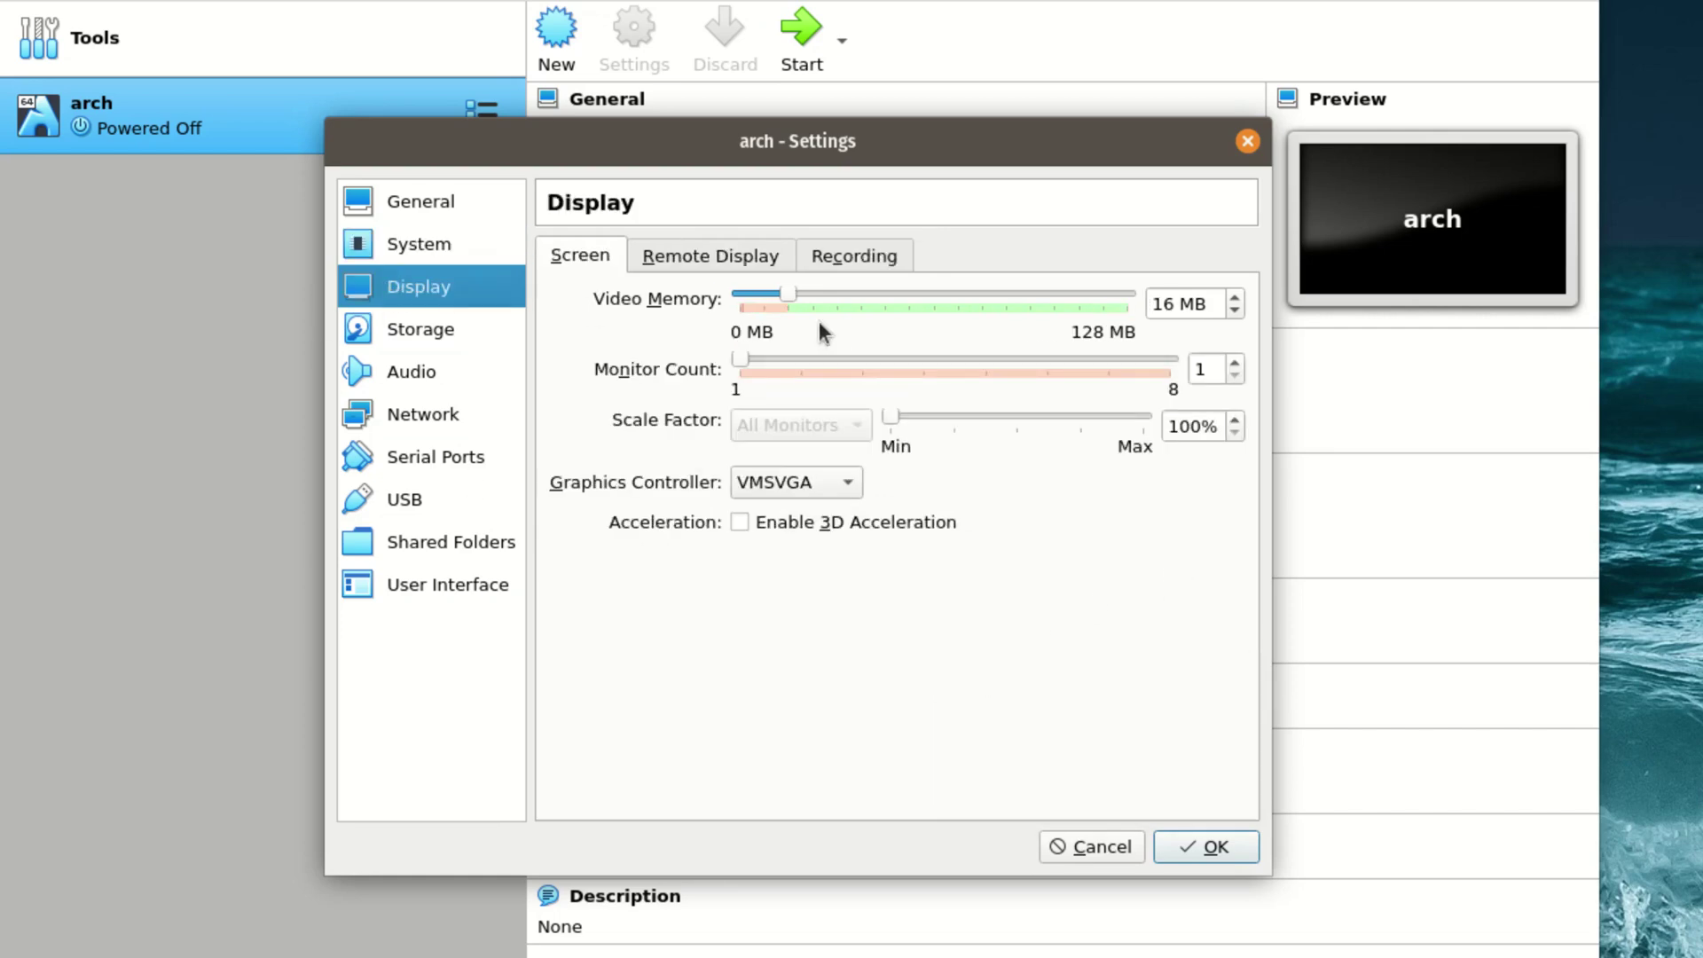
pyautogui.moveTo(782, 288); pyautogui.dragTo(1155, 317)
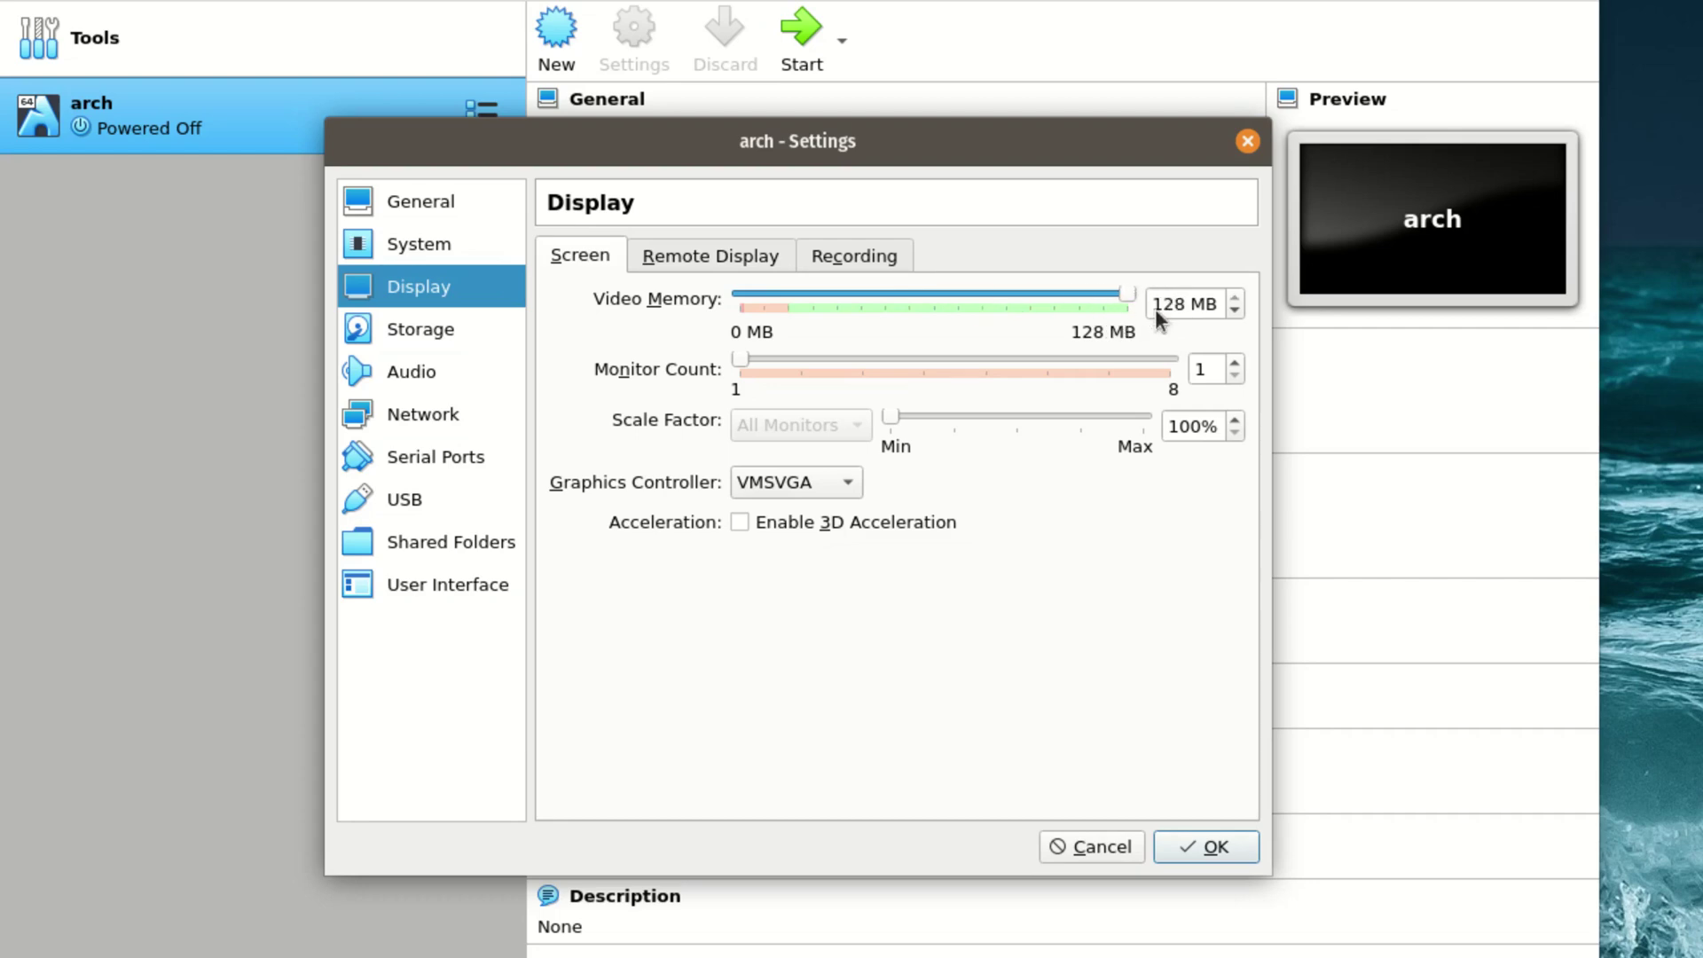
# - Load archlinux-2021.04.01-x86_64.iso into the optical drive, save the settings, and power on arch
pyautogui.click(375, 330)
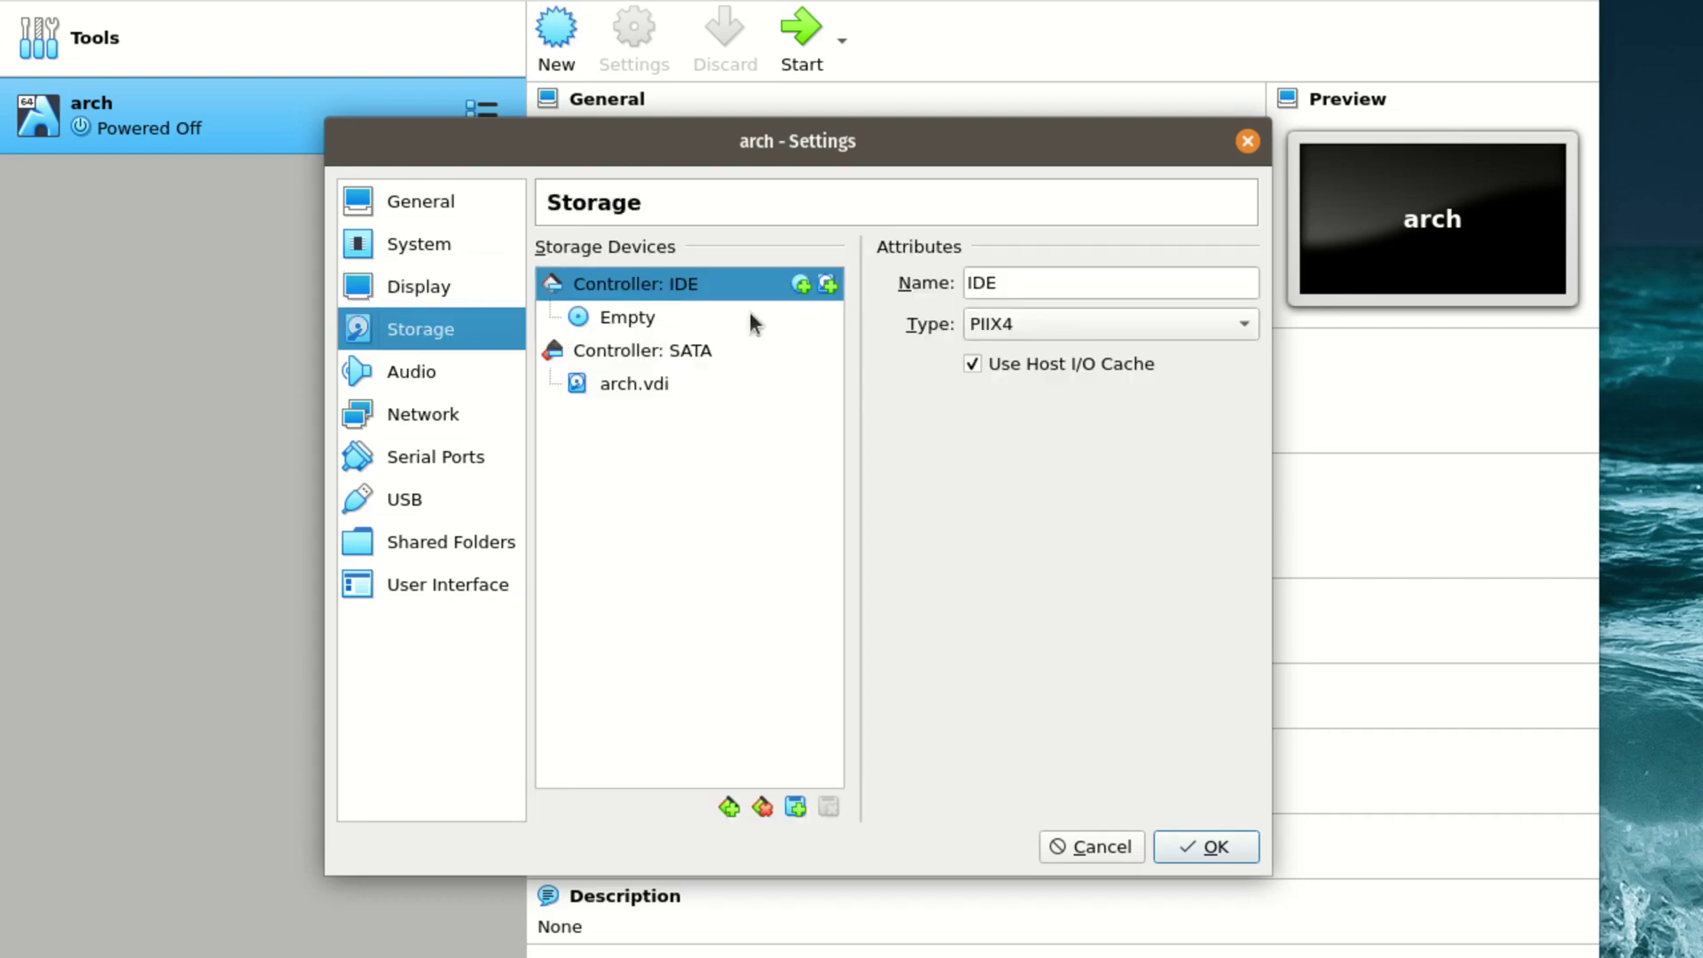
pyautogui.click(623, 320)
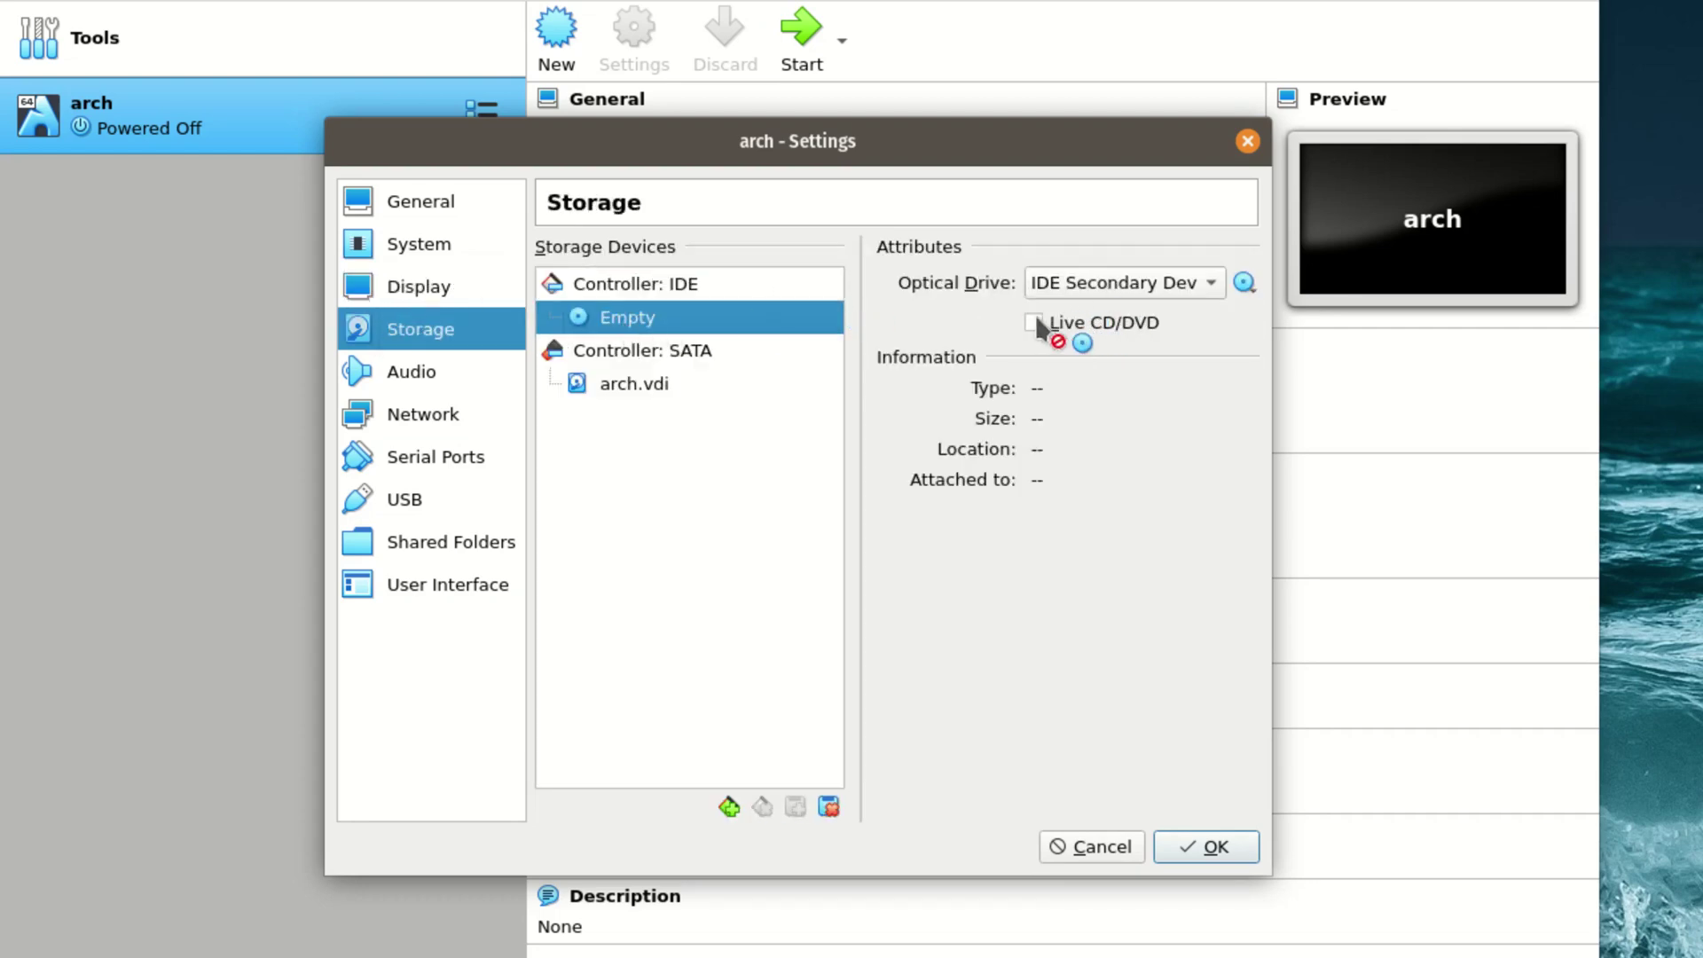
pyautogui.click(1244, 282)
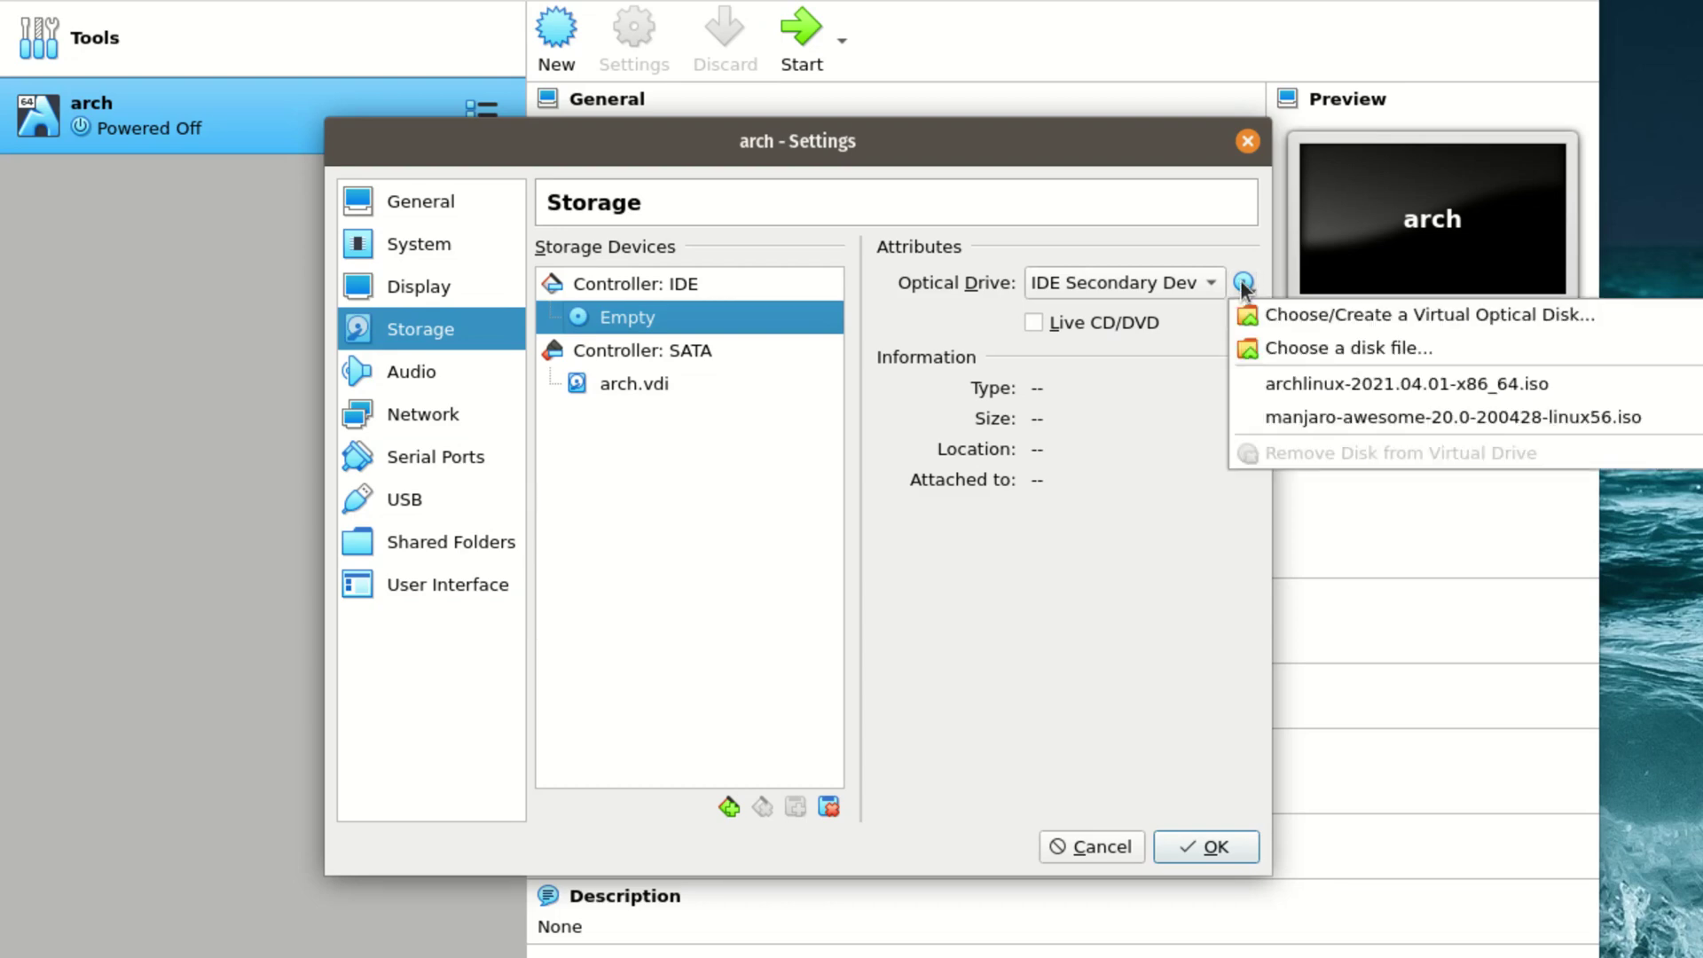
pyautogui.click(1261, 383)
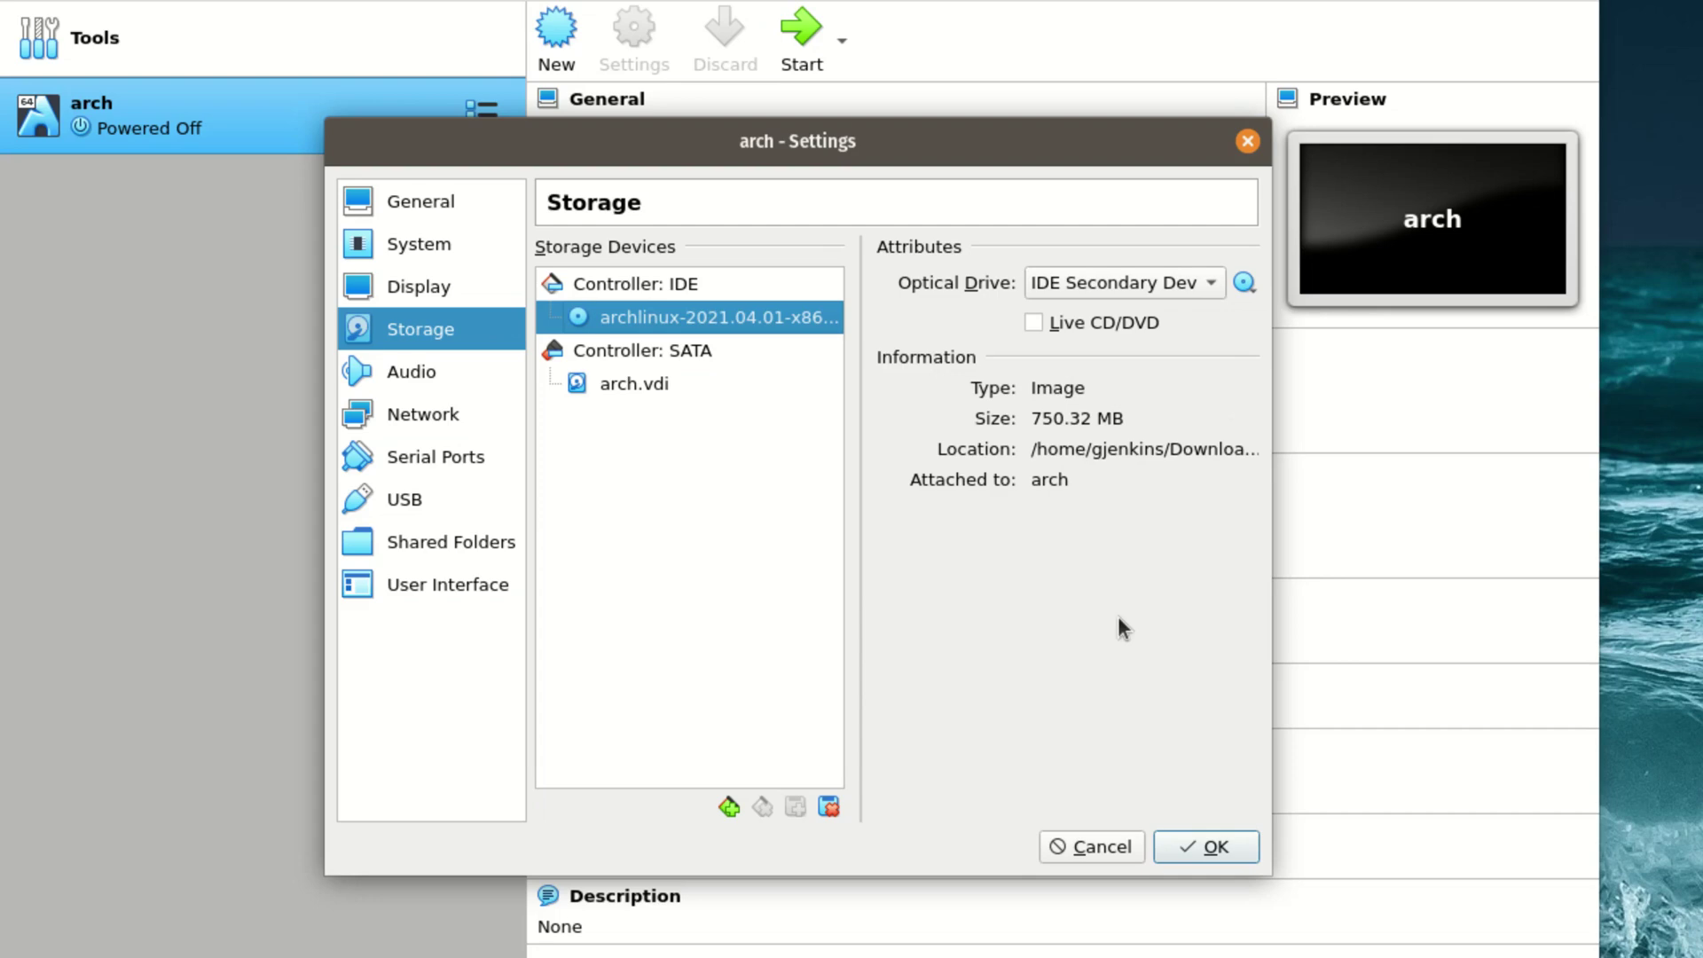
pyautogui.click(1210, 847)
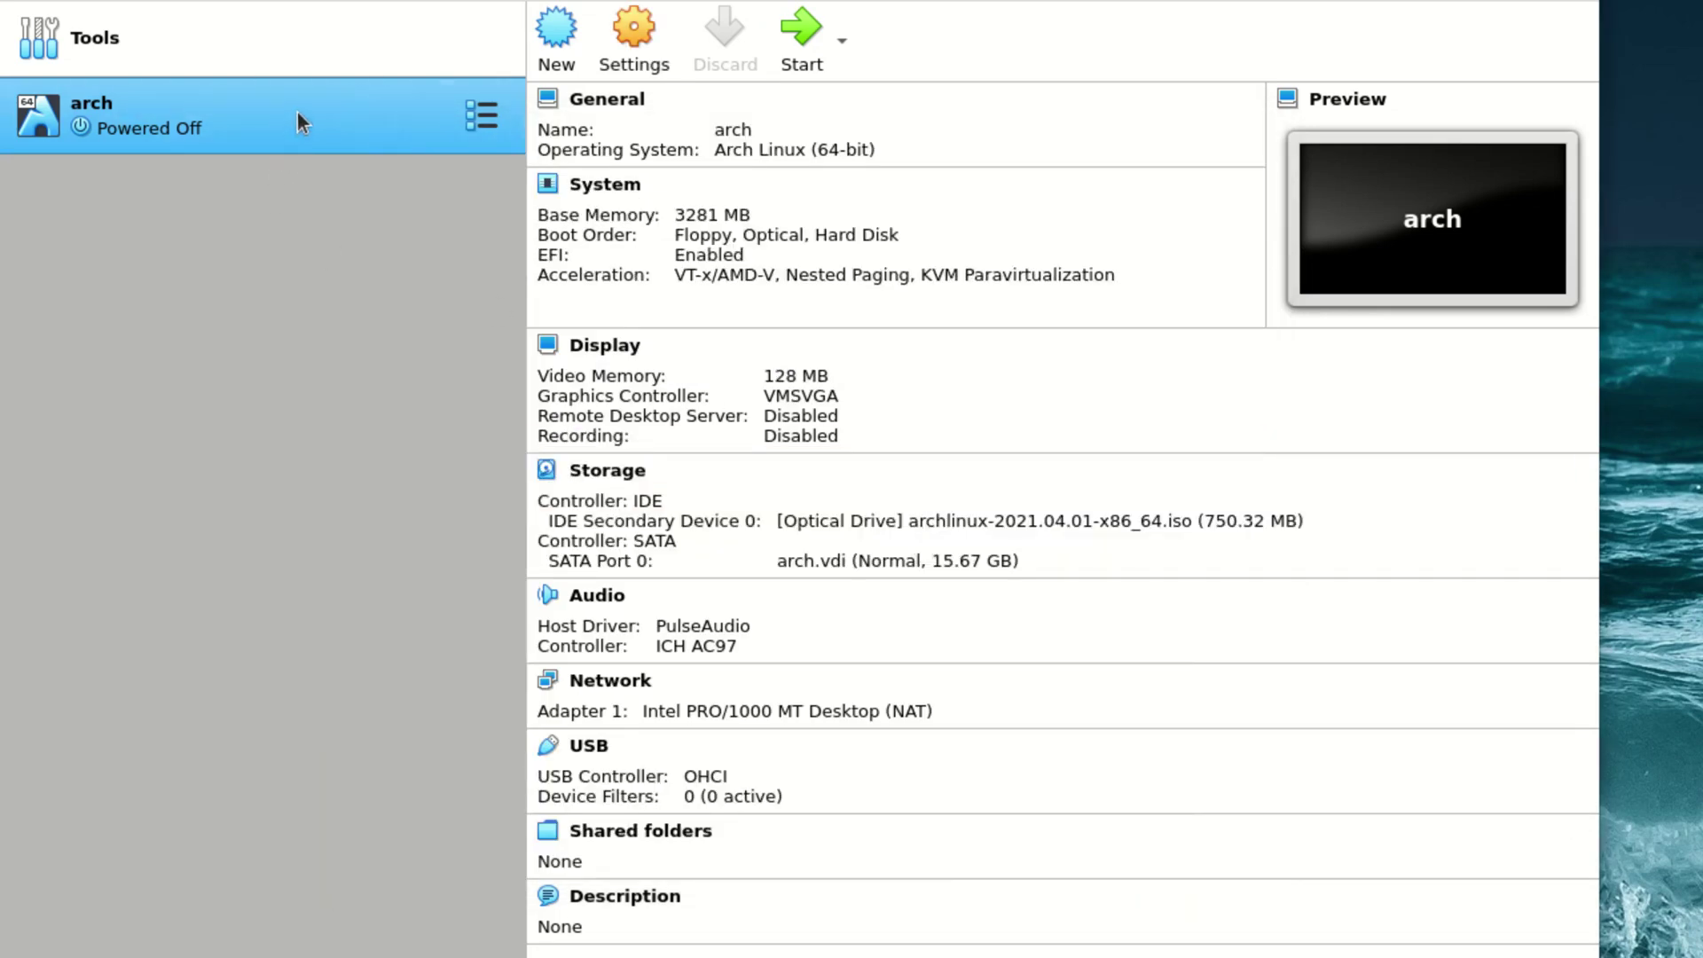
pyautogui.doubleClick(296, 110)
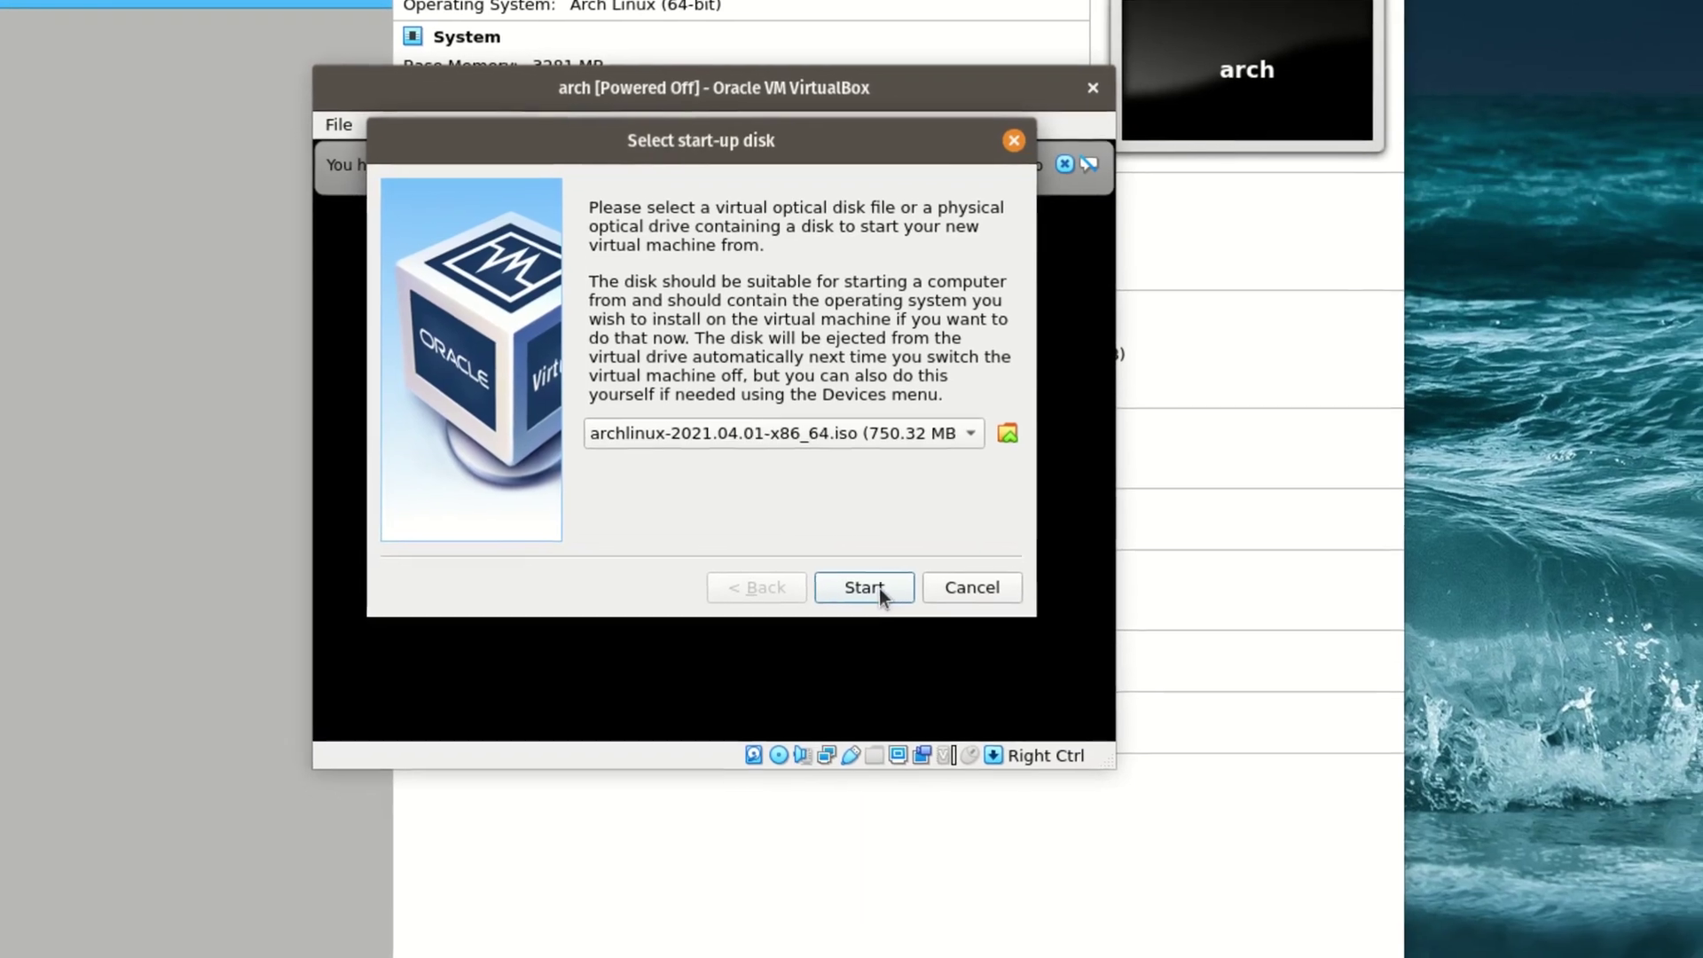
# - Boot from the archlinux ISO using the default Arch install medium (x86_64, UEFI) entry
pyautogui.click(880, 588)
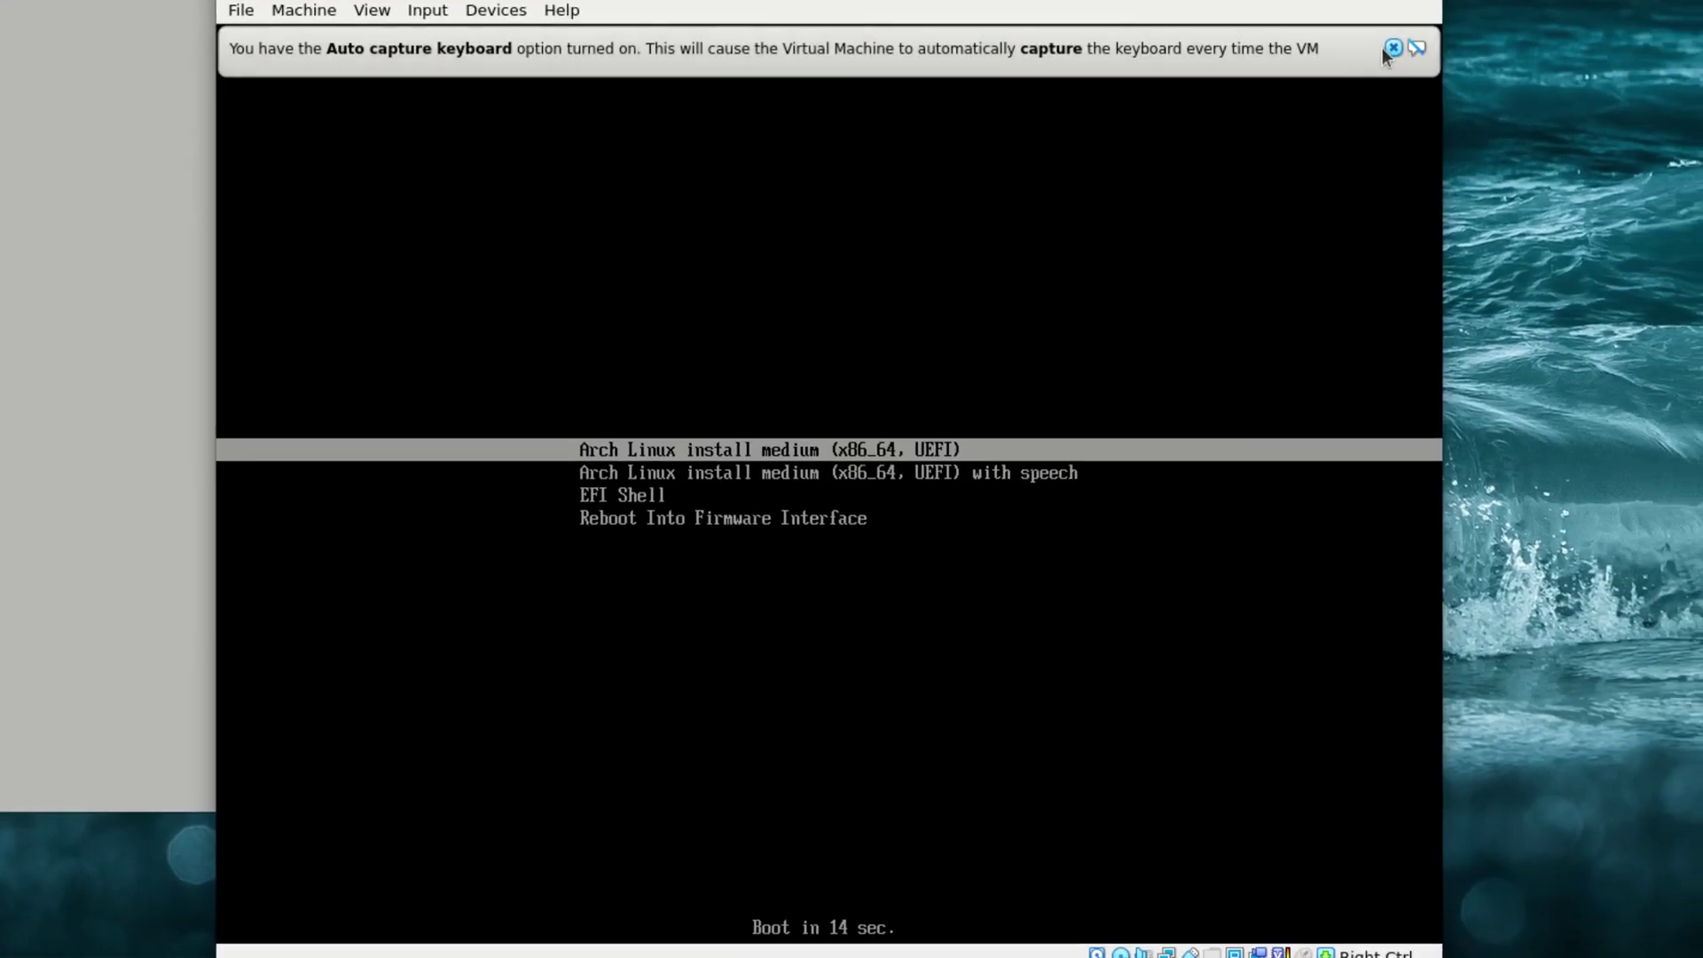
pyautogui.press('Return')
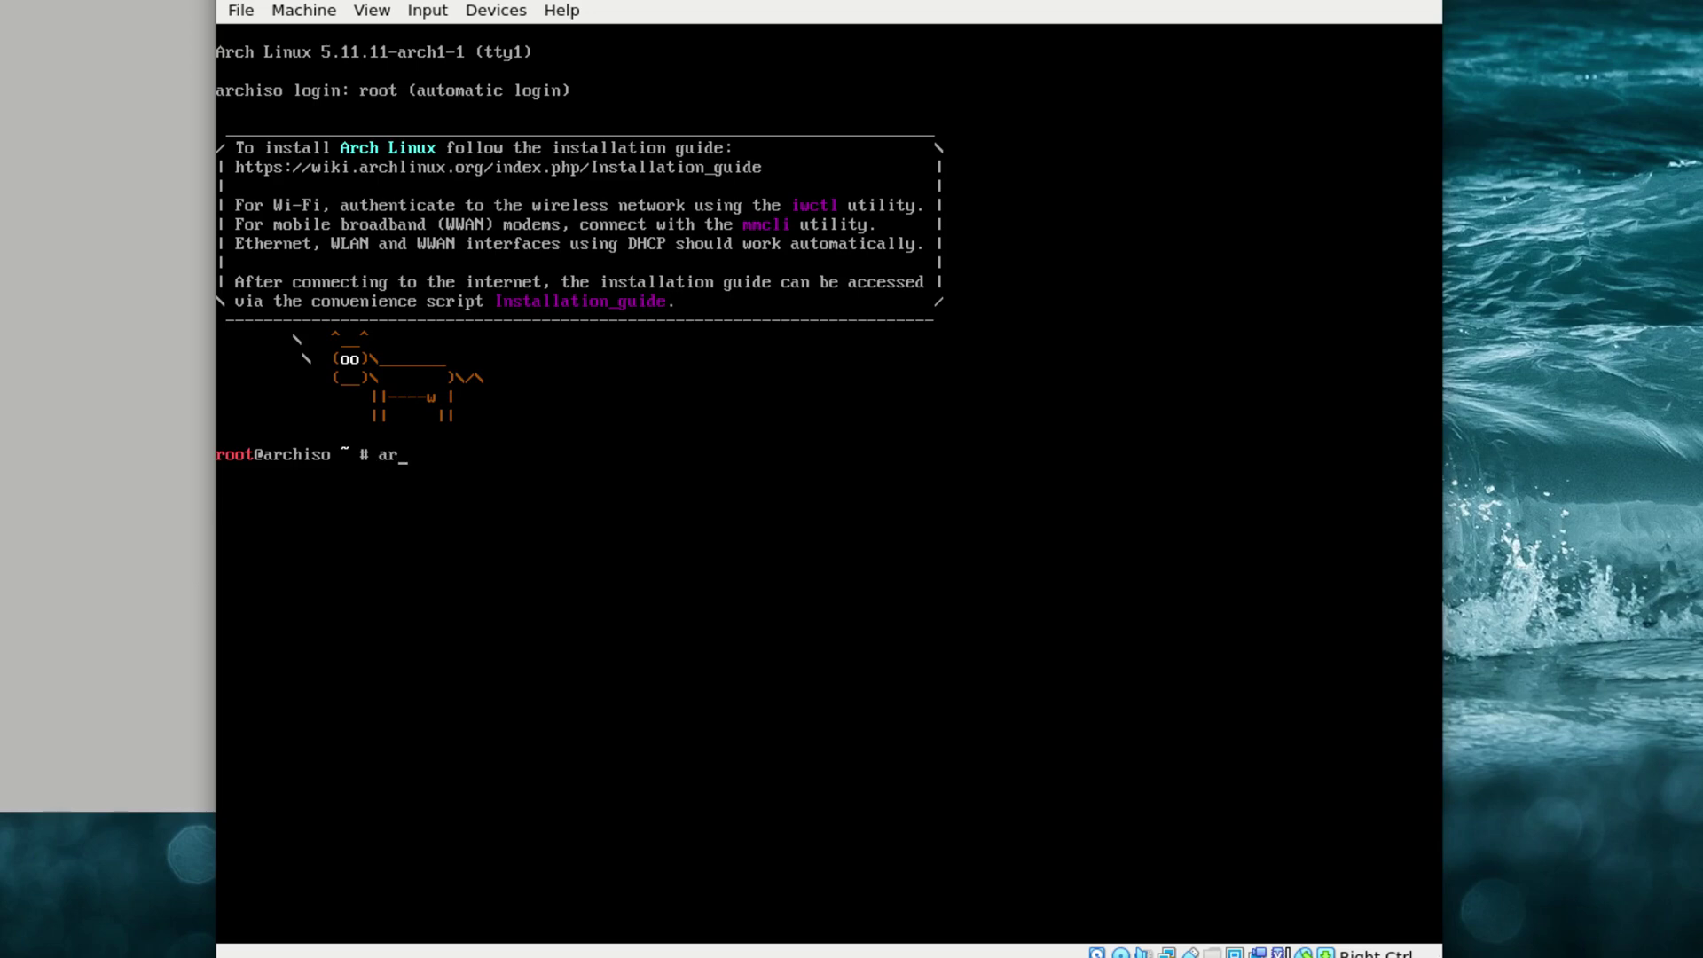
# - Page through 'man archinstall', then quit the manual and clear the console
pyautogui.write('install')
pyautogui.click(441, 456)
pyautogui.write('man')
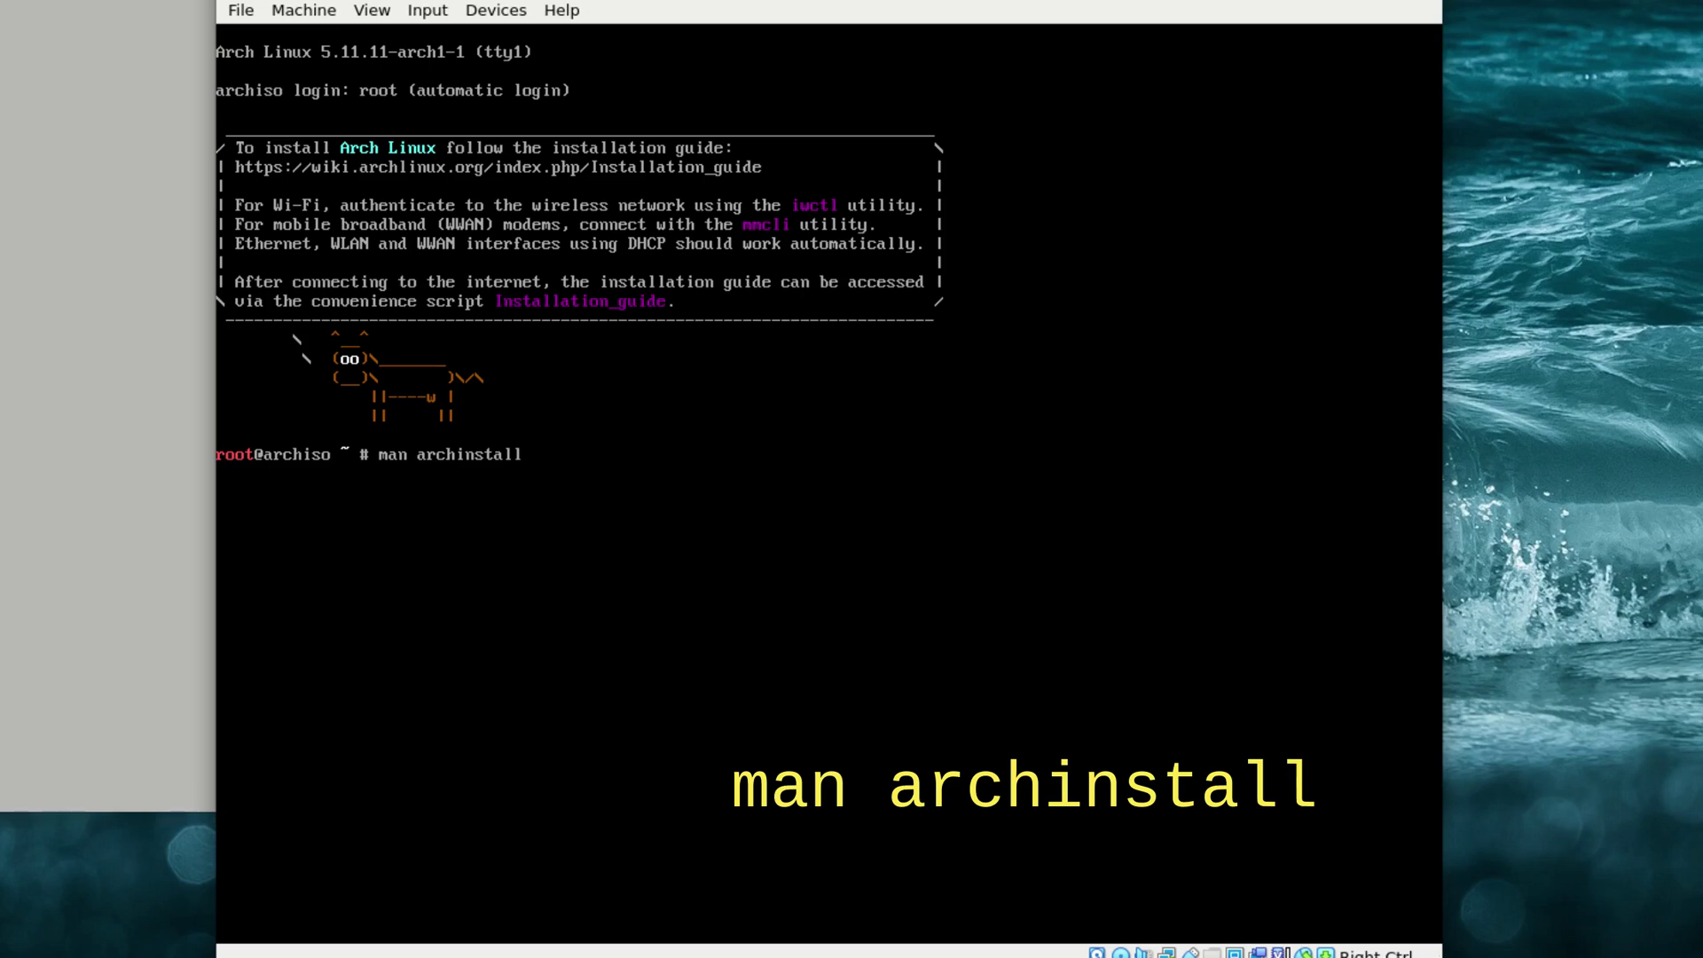
pyautogui.press('Return')
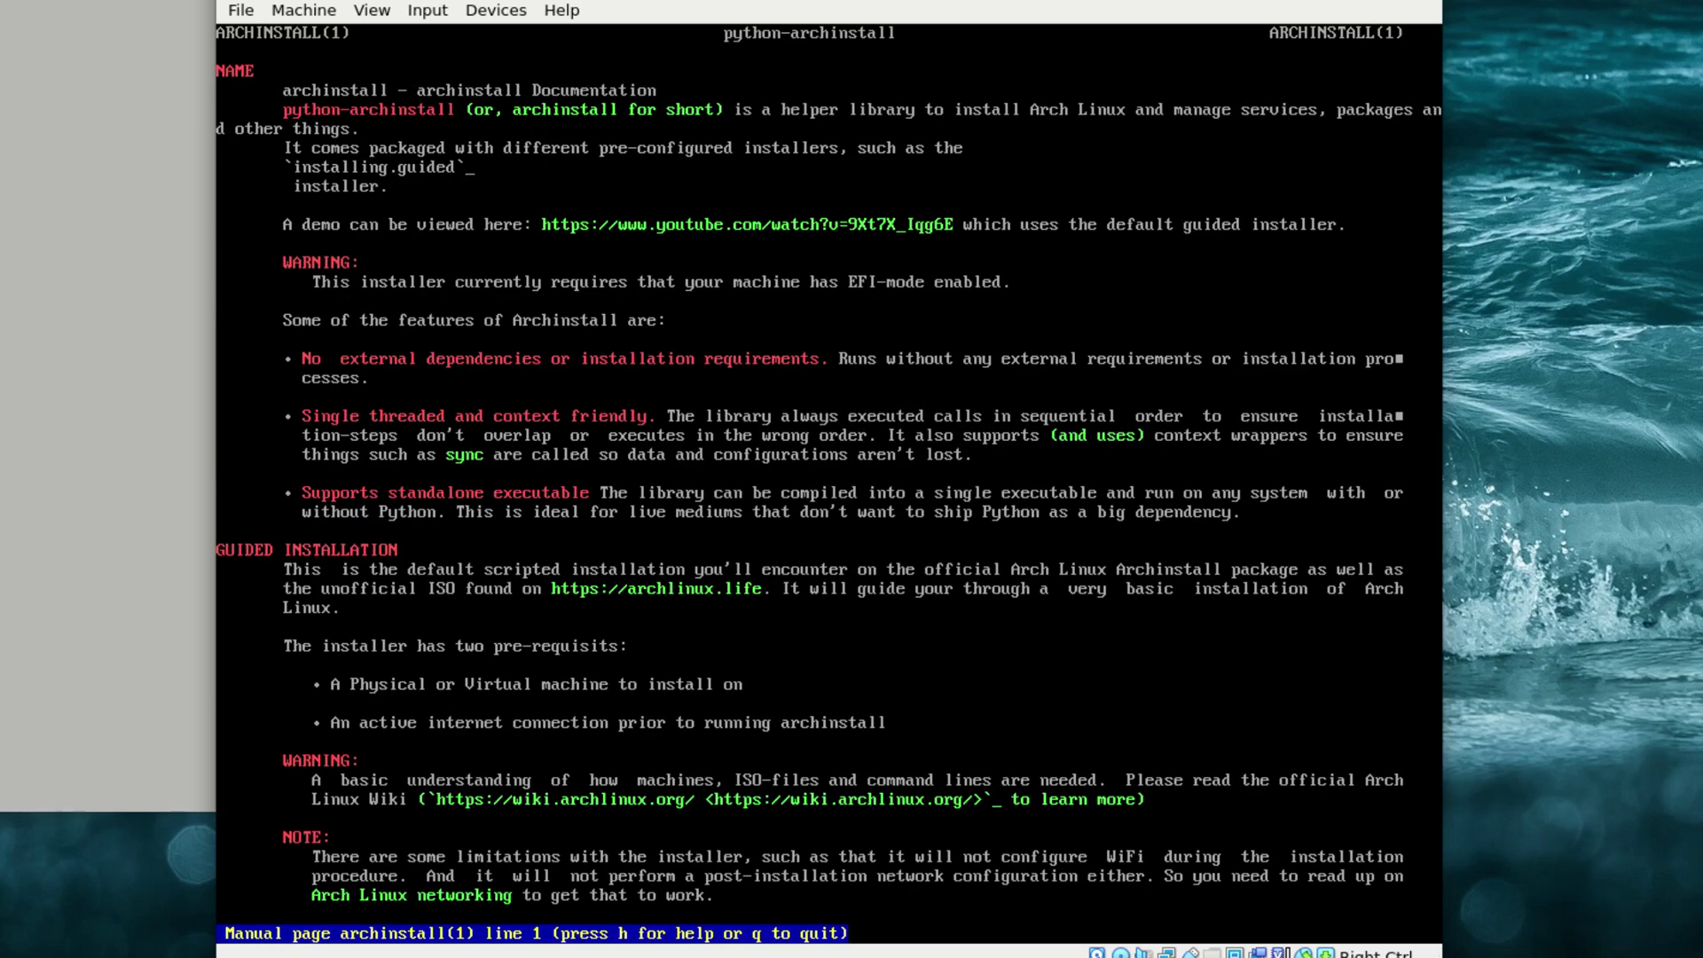
pyautogui.press('pagedown')
pyautogui.press('pagedown')
pyautogui.press('pagedown')
pyautogui.press('pagedown')
pyautogui.press('pagedown')
pyautogui.press('pagedown')
pyautogui.press('pagedown')
pyautogui.press('pagedown')
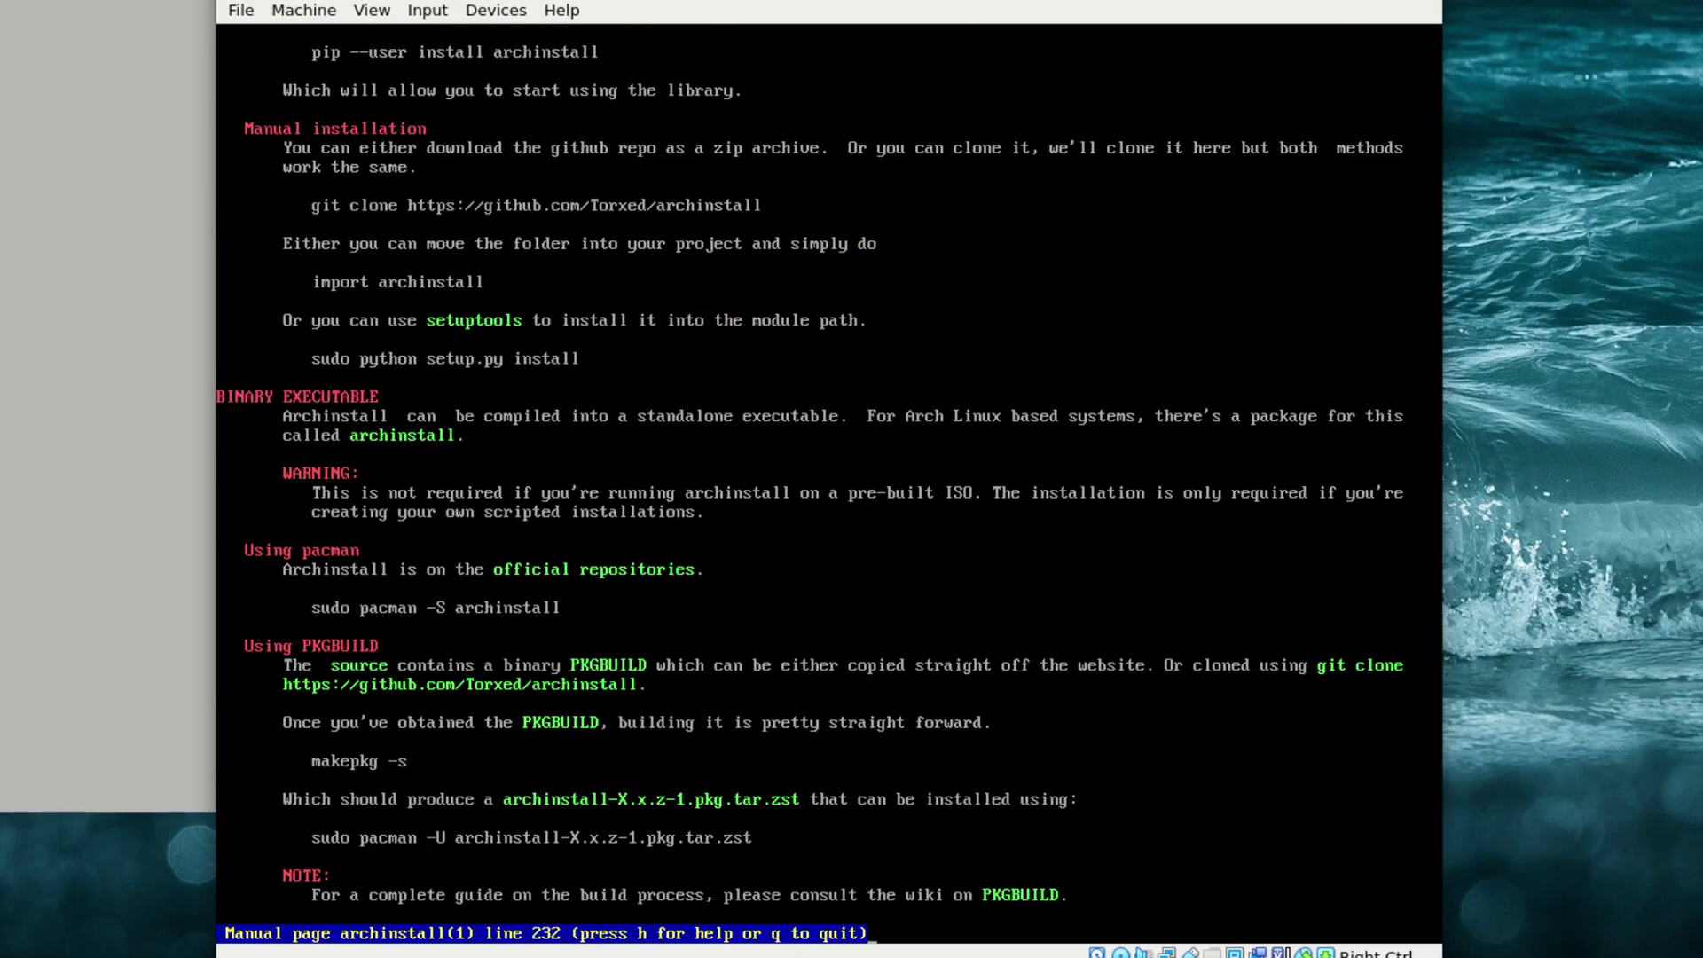
pyautogui.write('q')
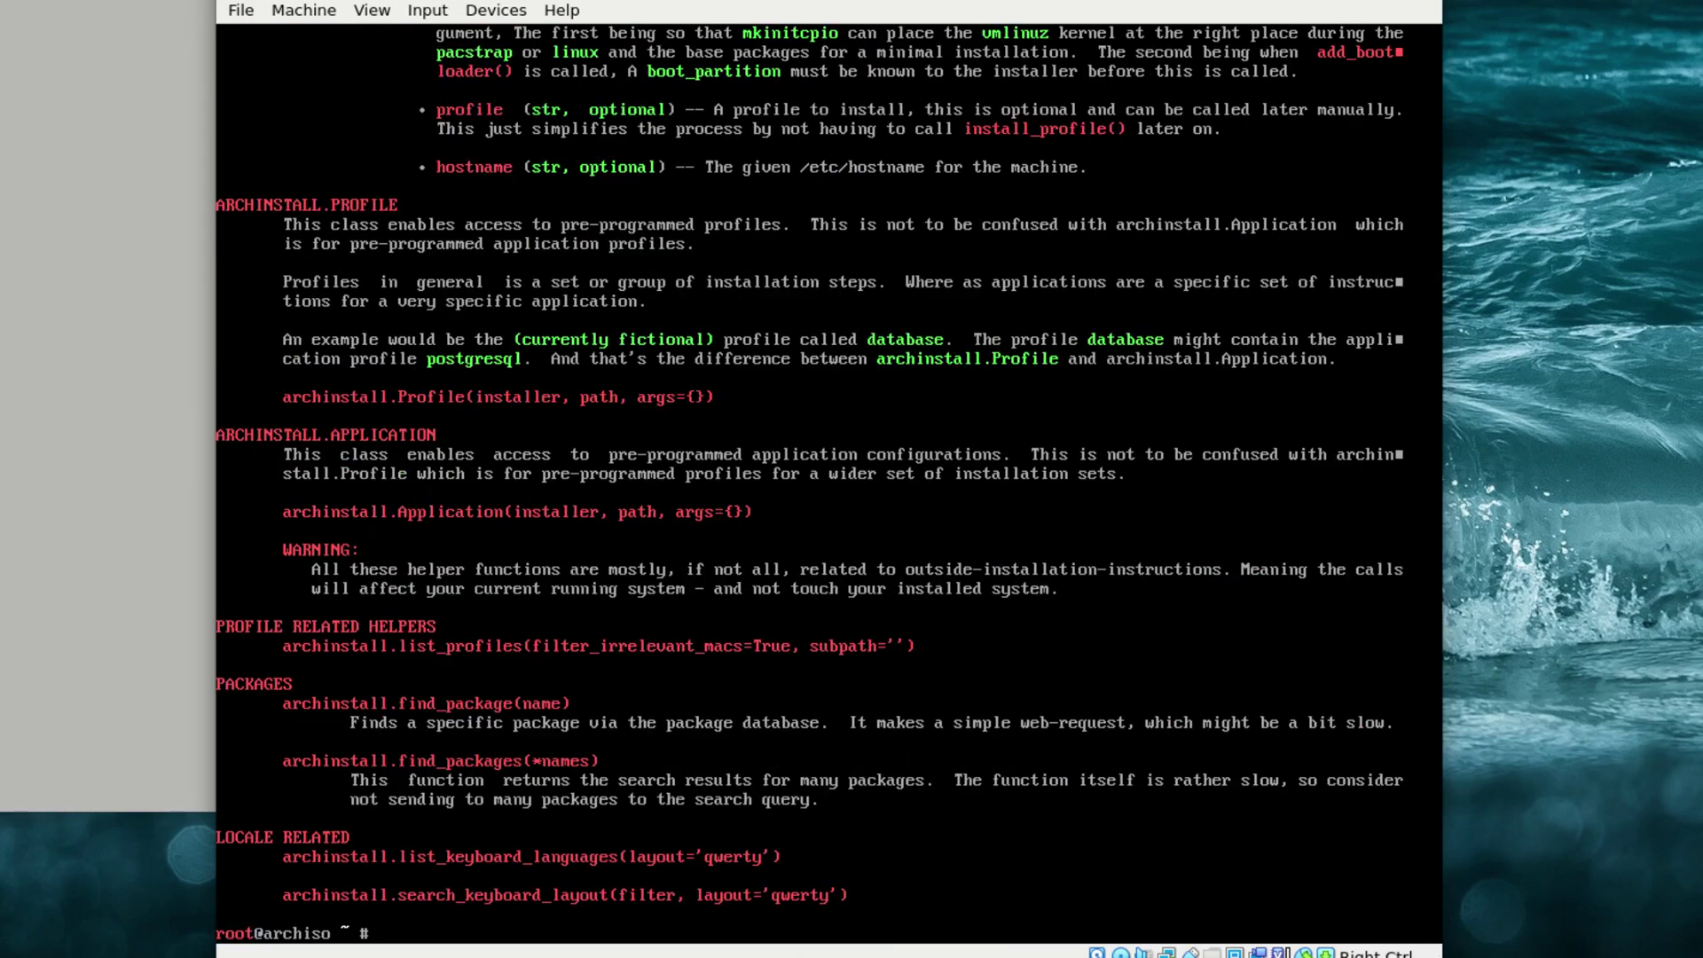
pyautogui.write('clear')
pyautogui.press('Return')
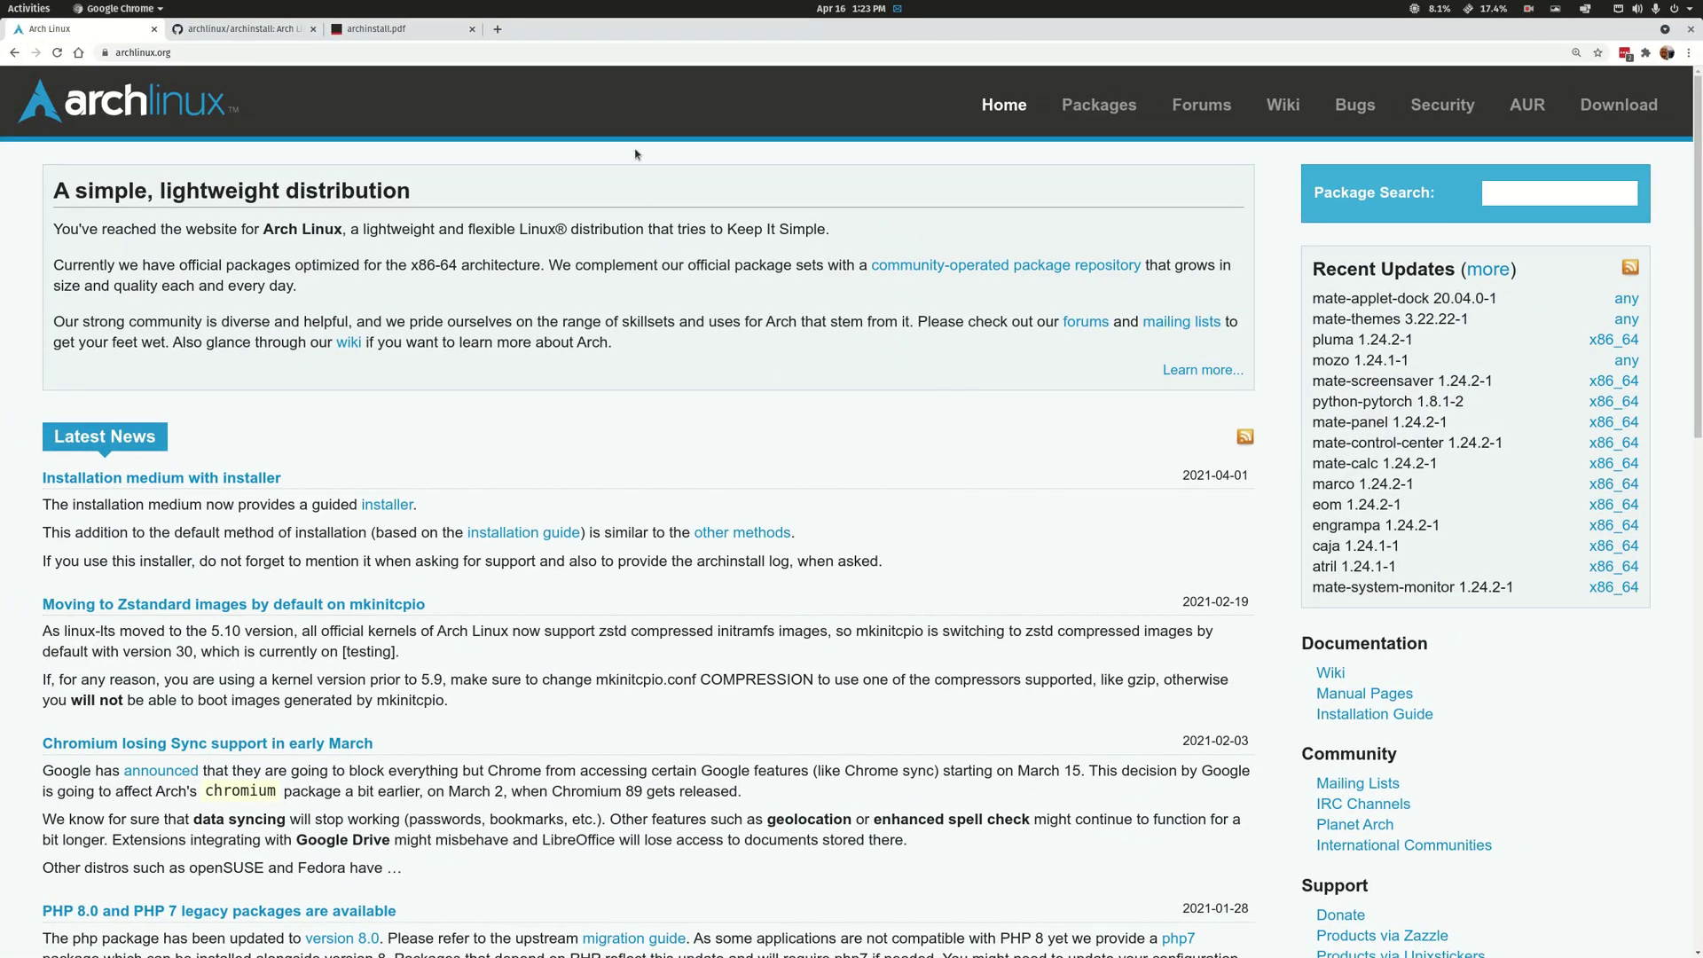
# - Switch to the archinstall.pdf guide and jump to its page 2
pyautogui.click(395, 37)
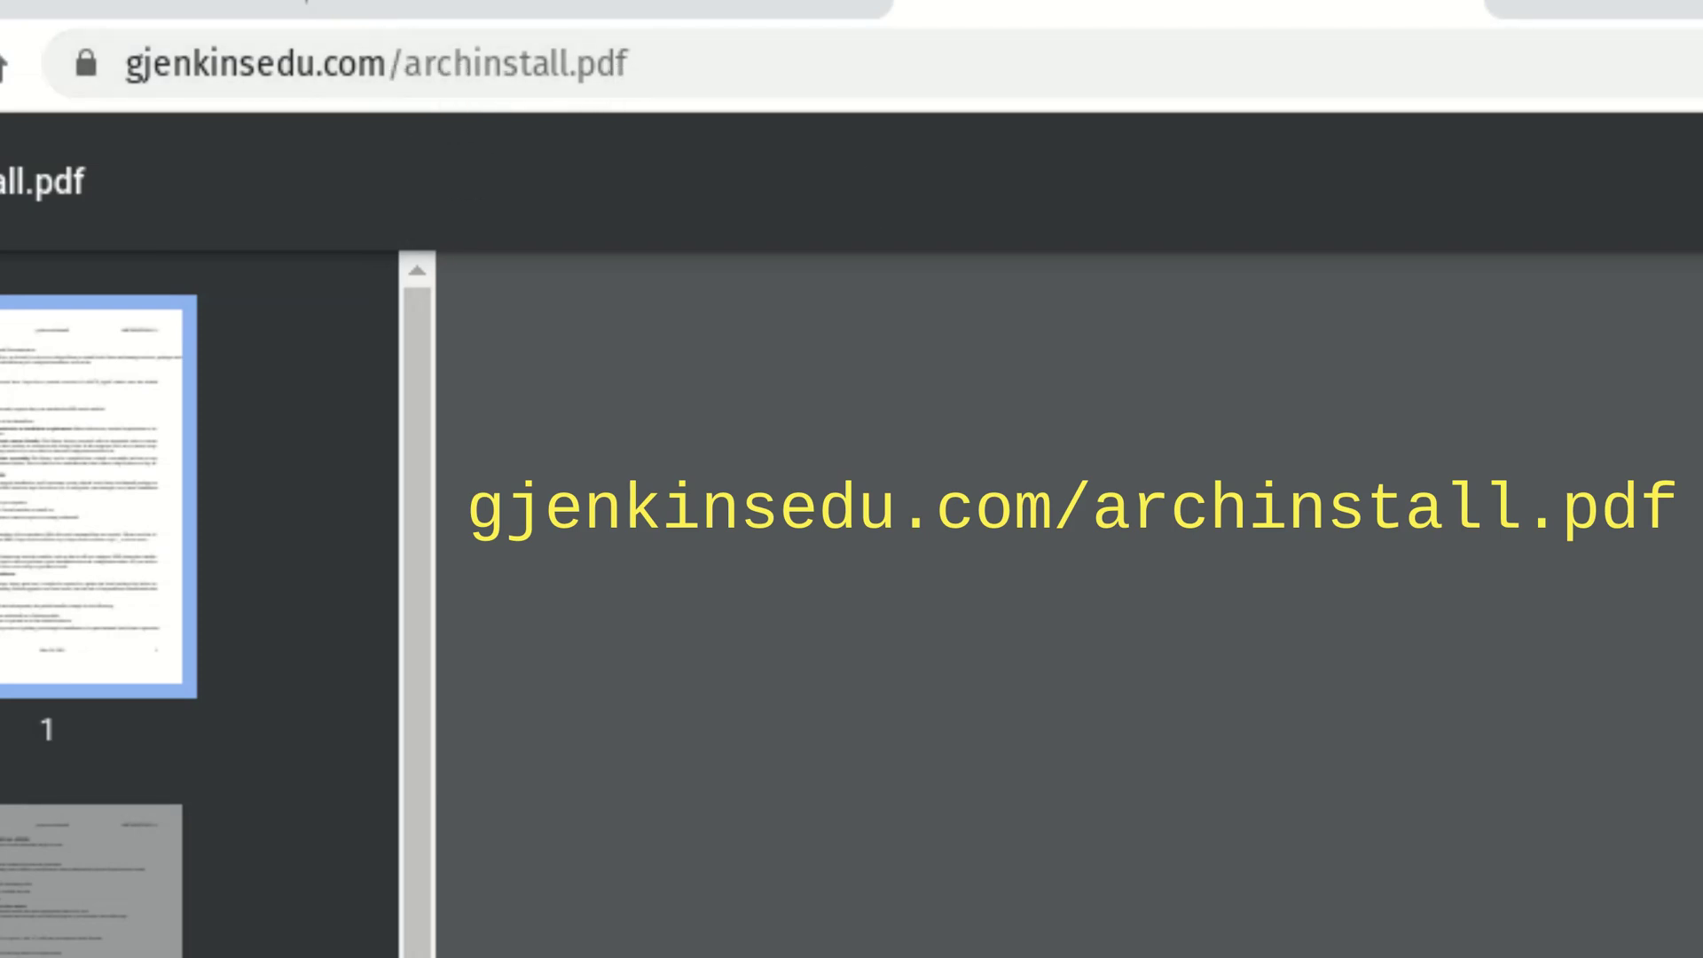
pyautogui.click(98, 873)
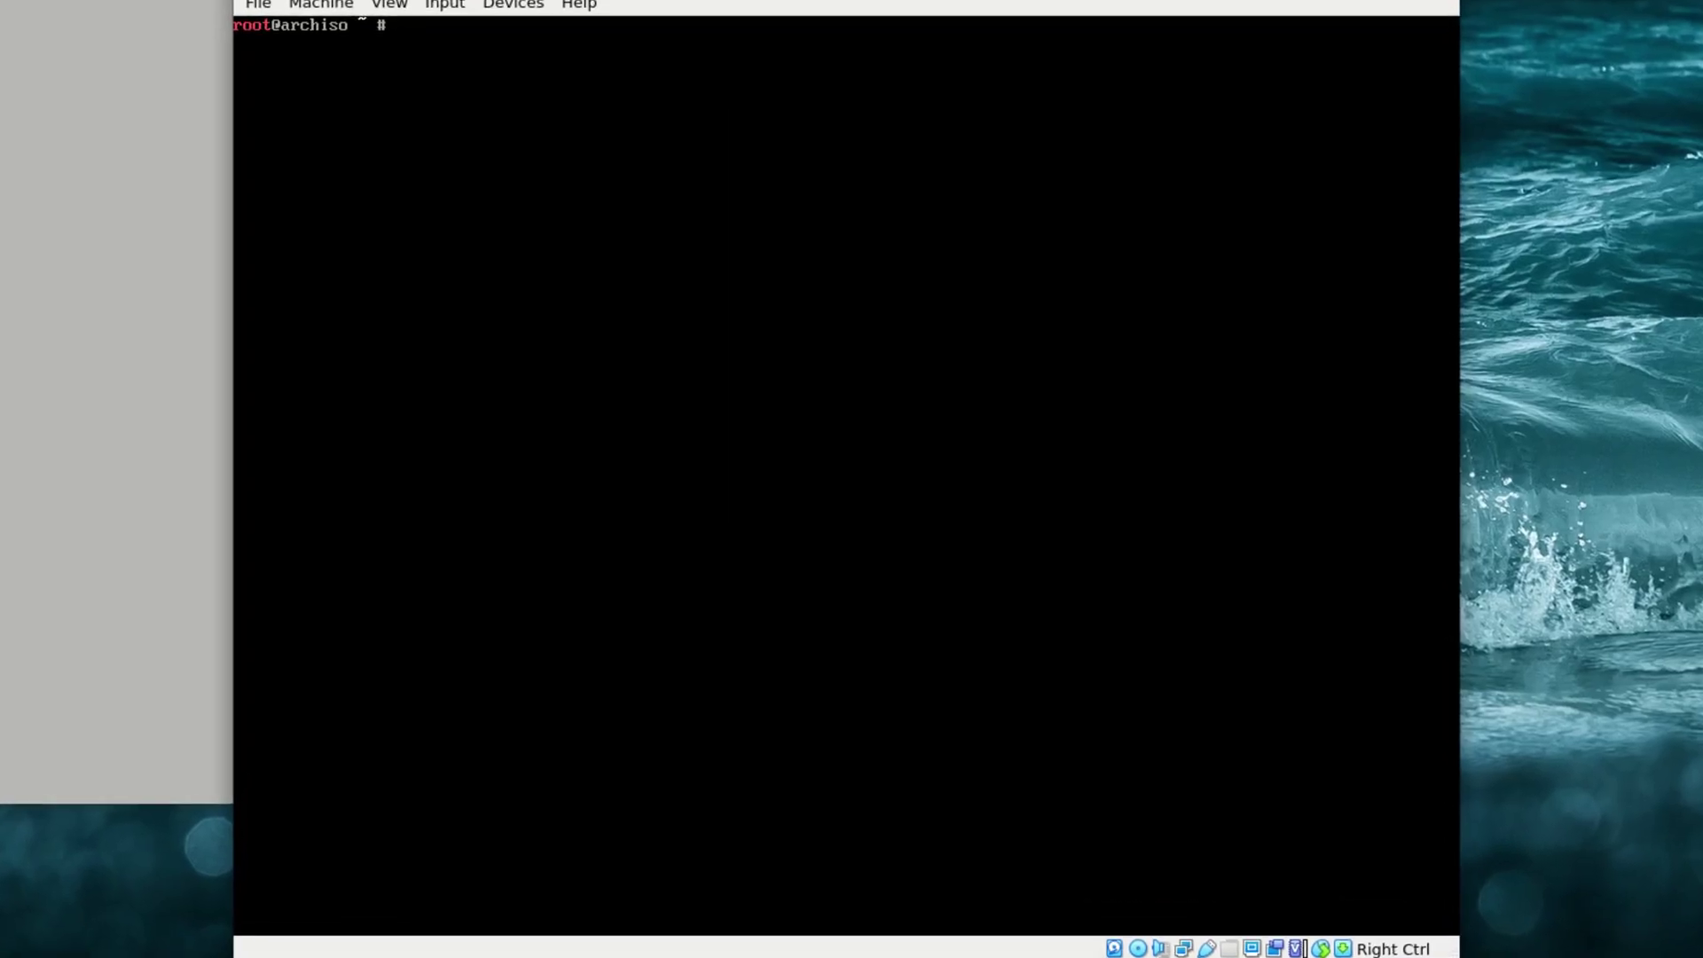
# - Run archinstall and pick keyboard layout 21 (us)
pyautogui.write('archinstall')
pyautogui.press('Return')
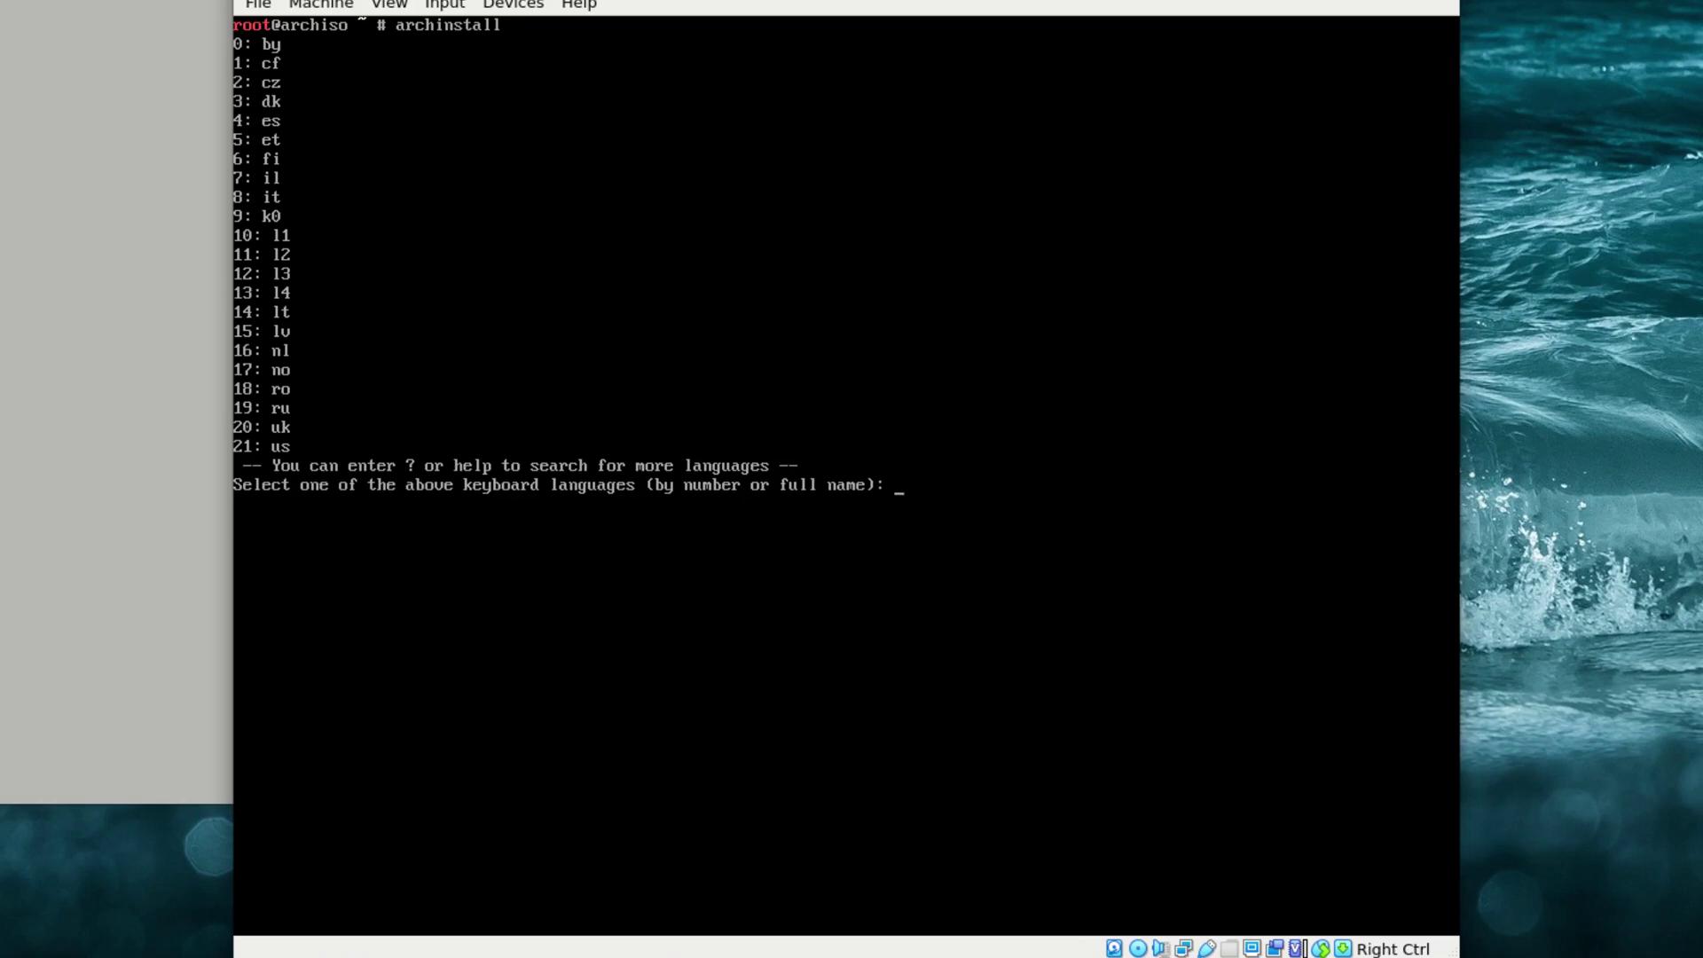
pyautogui.write('21')
pyautogui.press('Return')
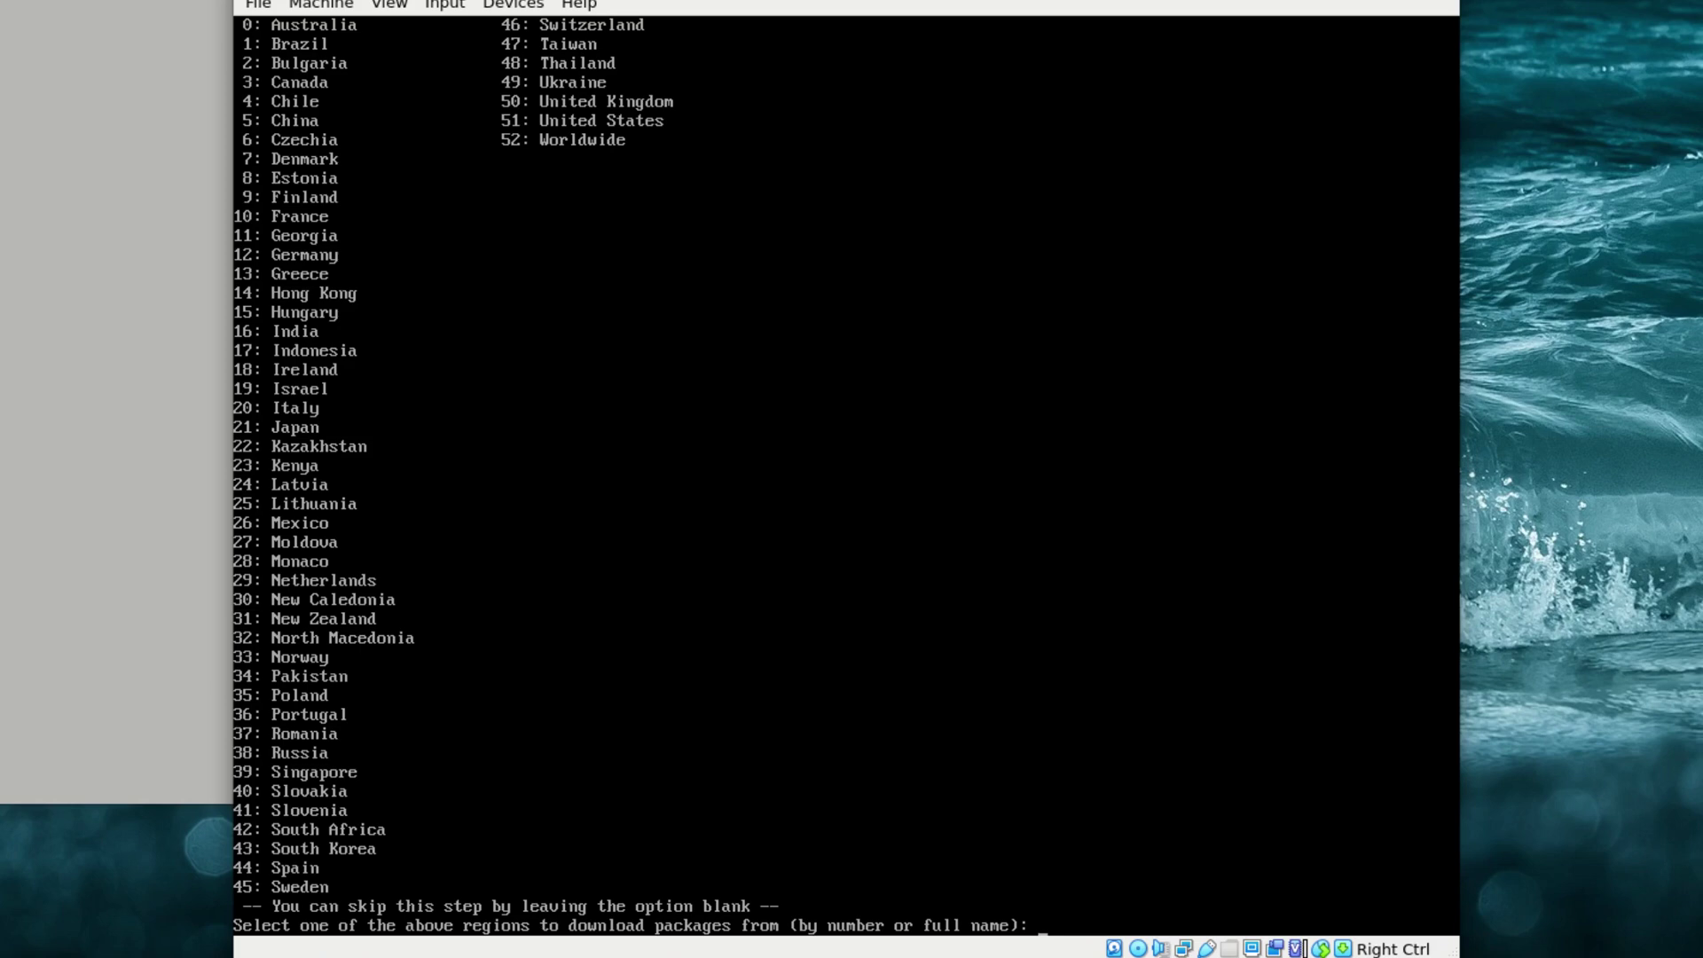
# - Choose United States mirrors (51), disk /dev/sda, ext4 formatting, and no encryption
pyautogui.write('51')
pyautogui.press('Return')
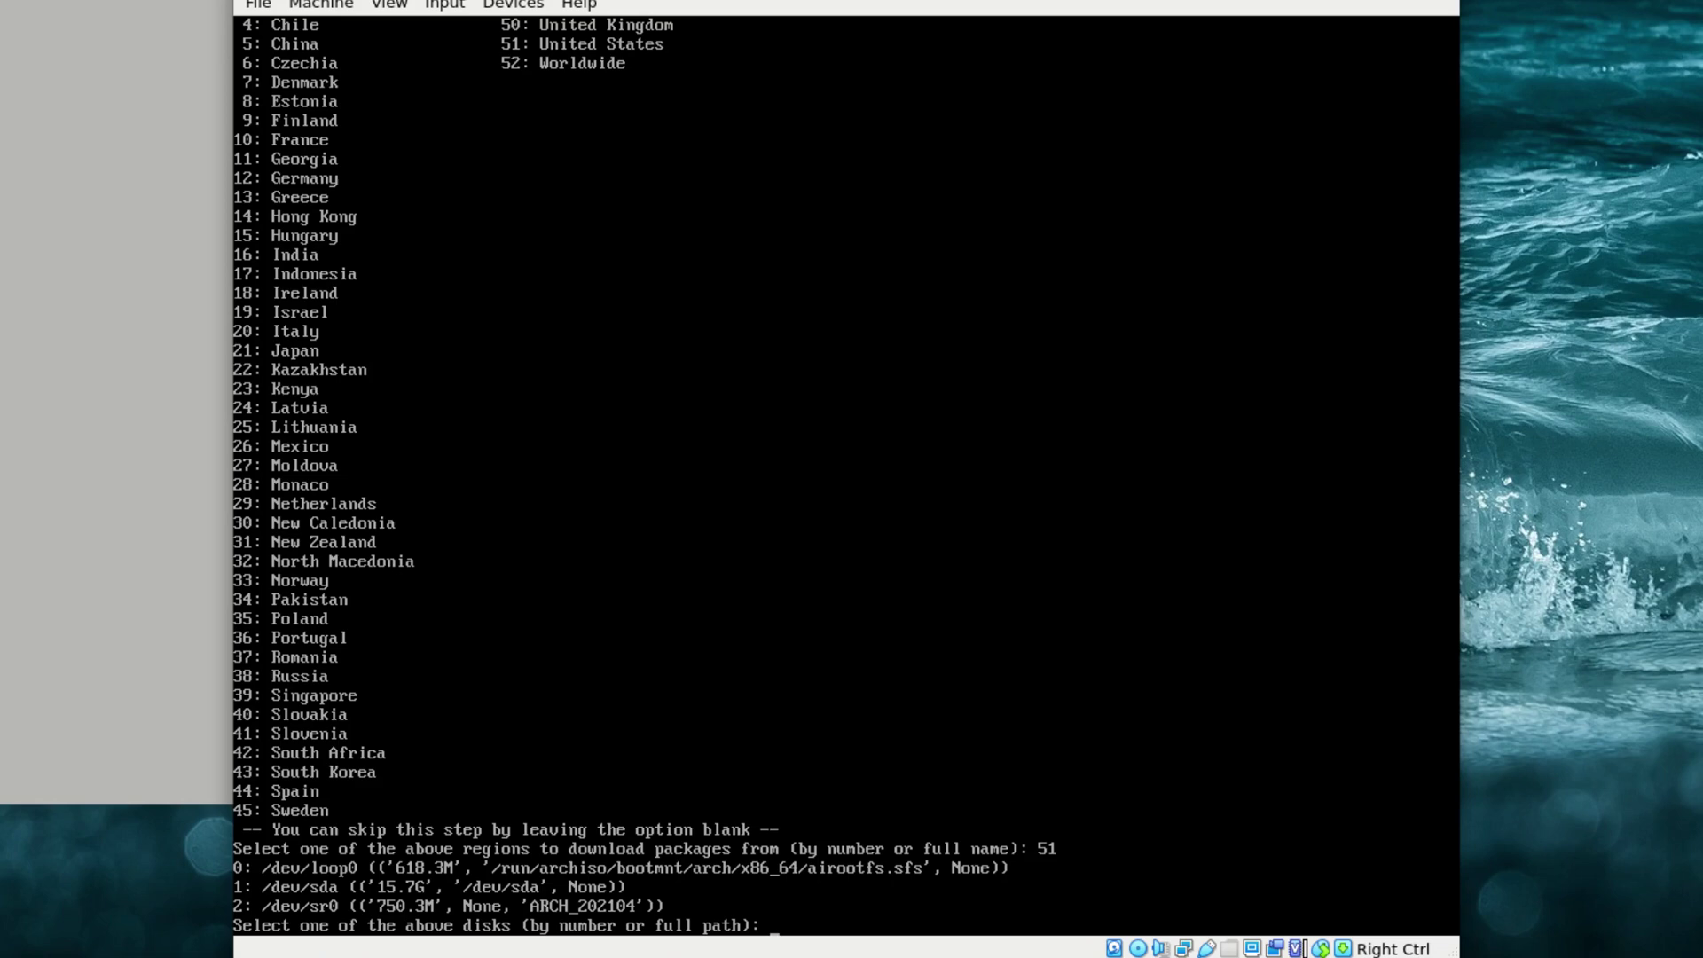
pyautogui.write('1')
pyautogui.press('Return')
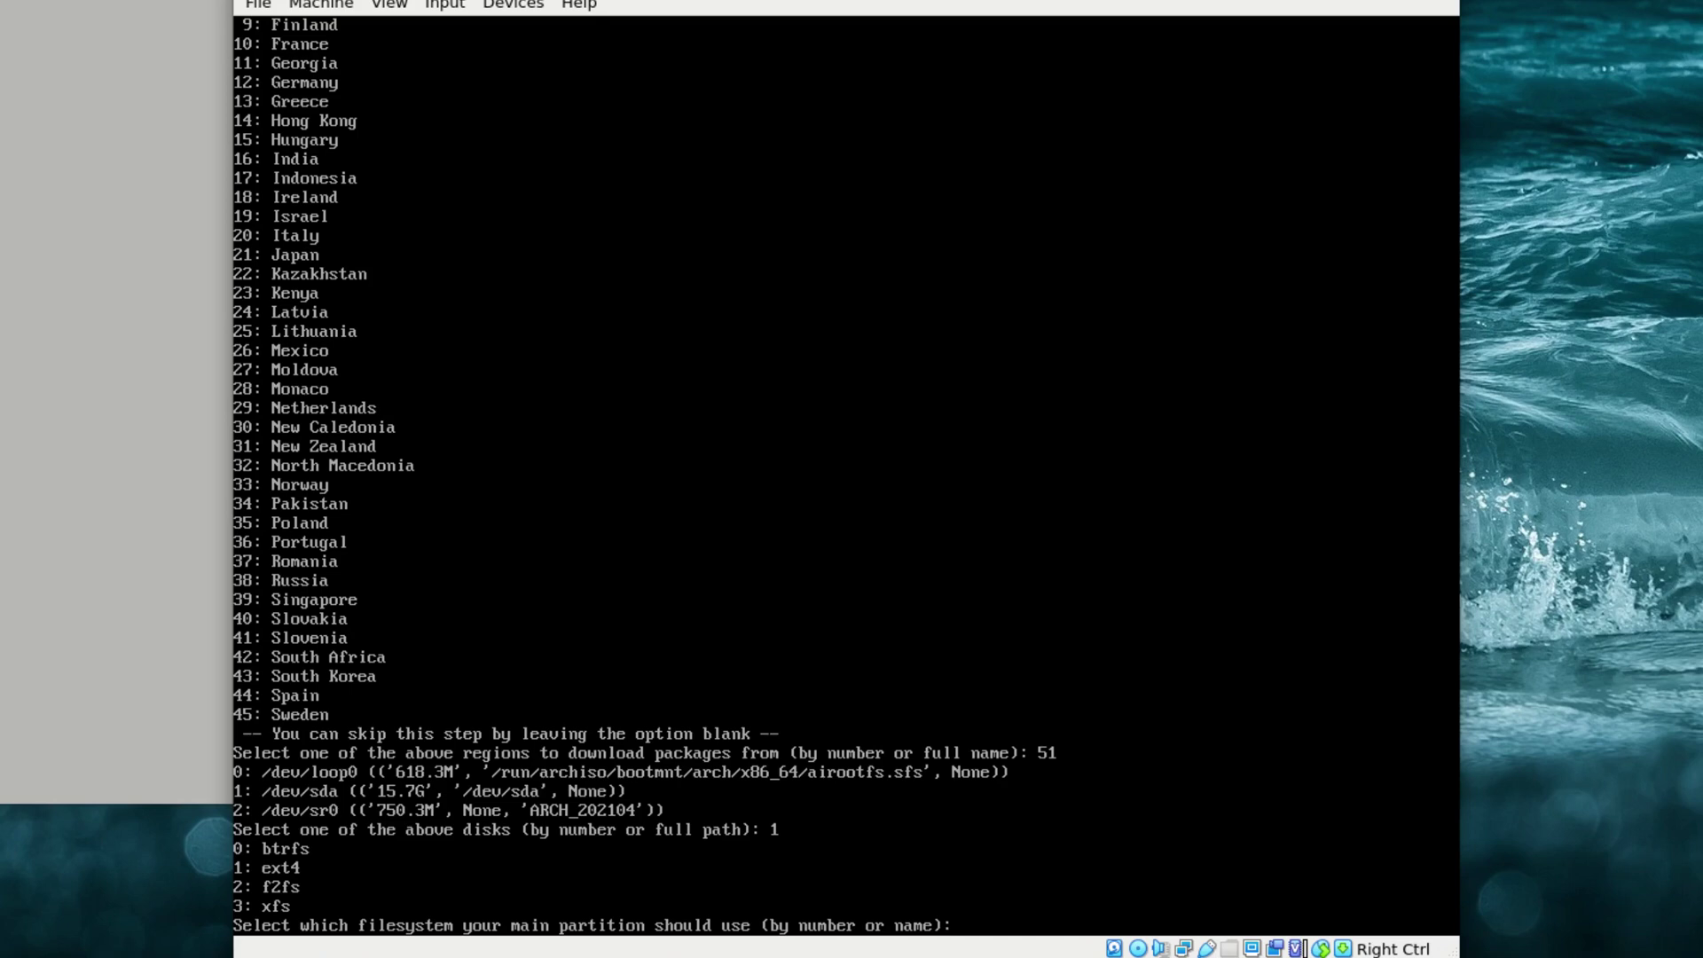
pyautogui.write('1')
pyautogui.press('Return')
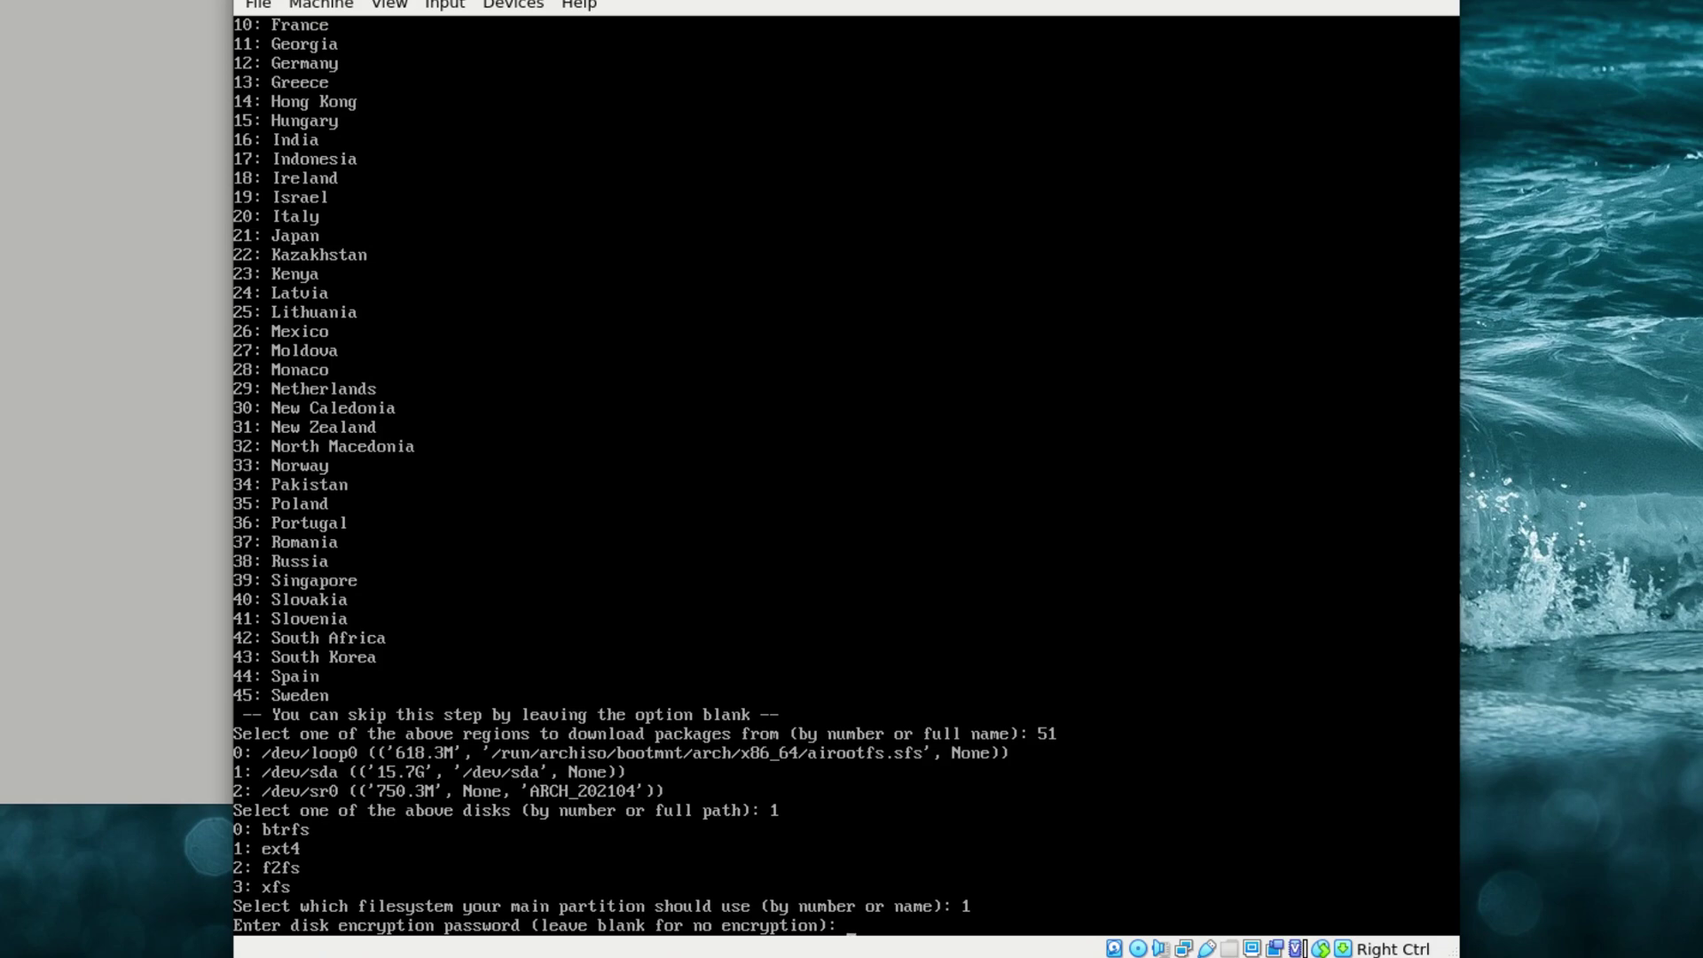
pyautogui.press('Return')
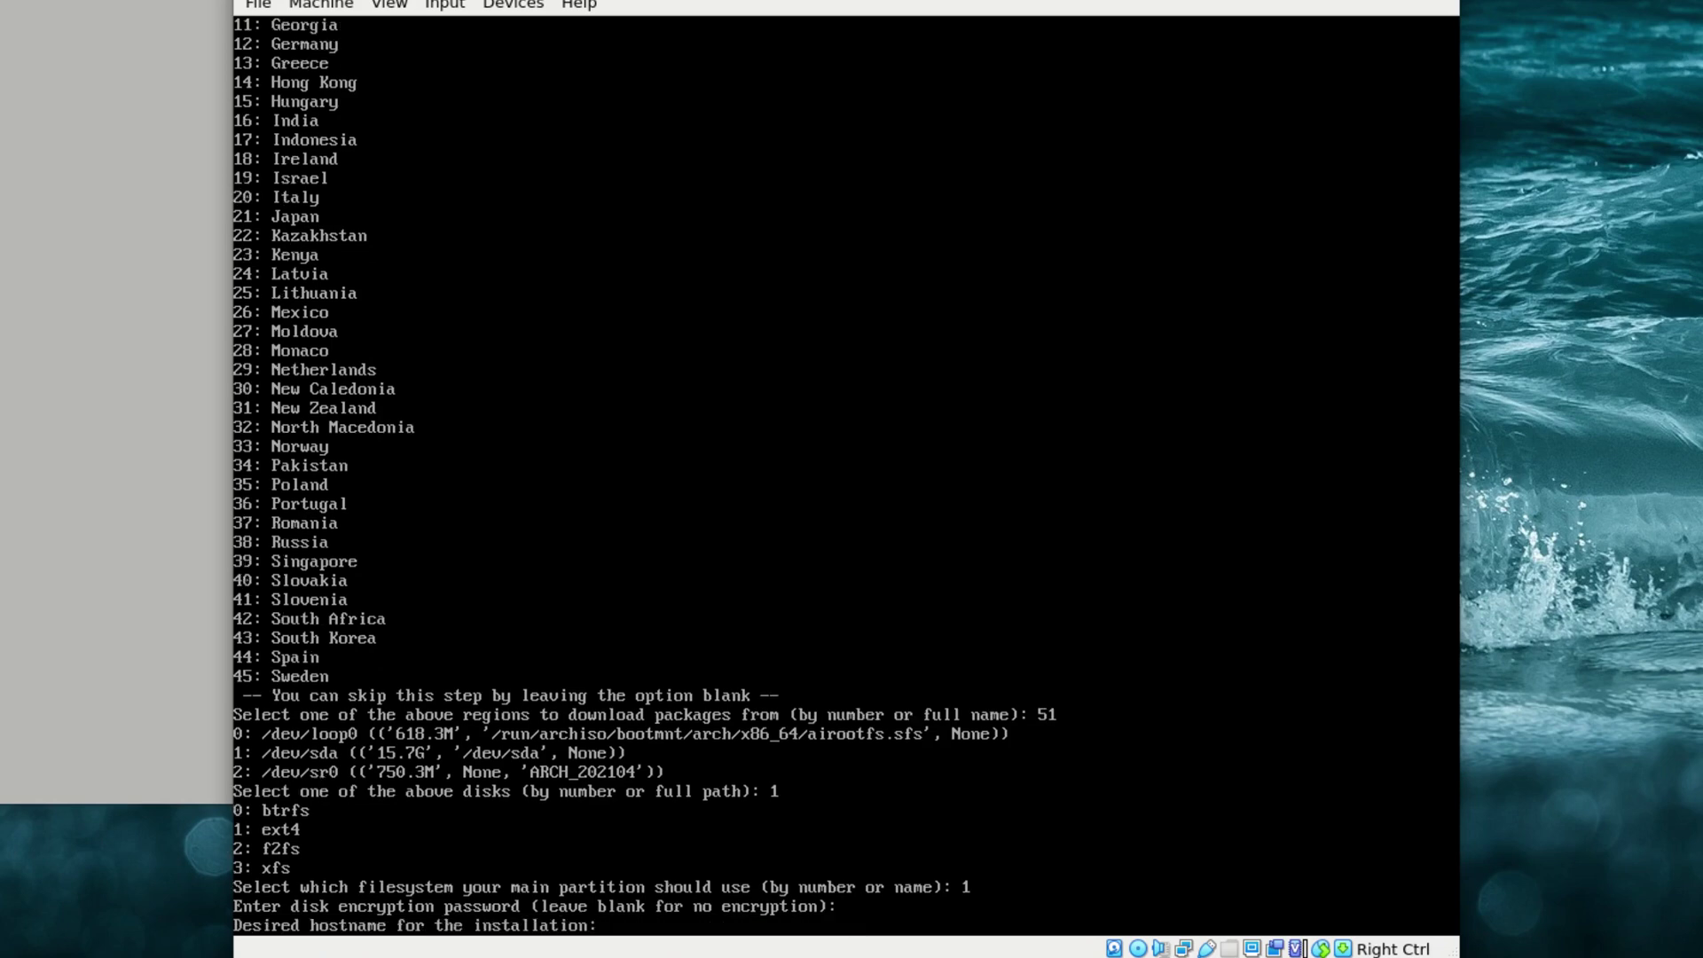
# - Set hostname archinstall, leave root disabled, and create a passworded sudo super-user
pyautogui.write('archinstall')
pyautogui.press('Return')
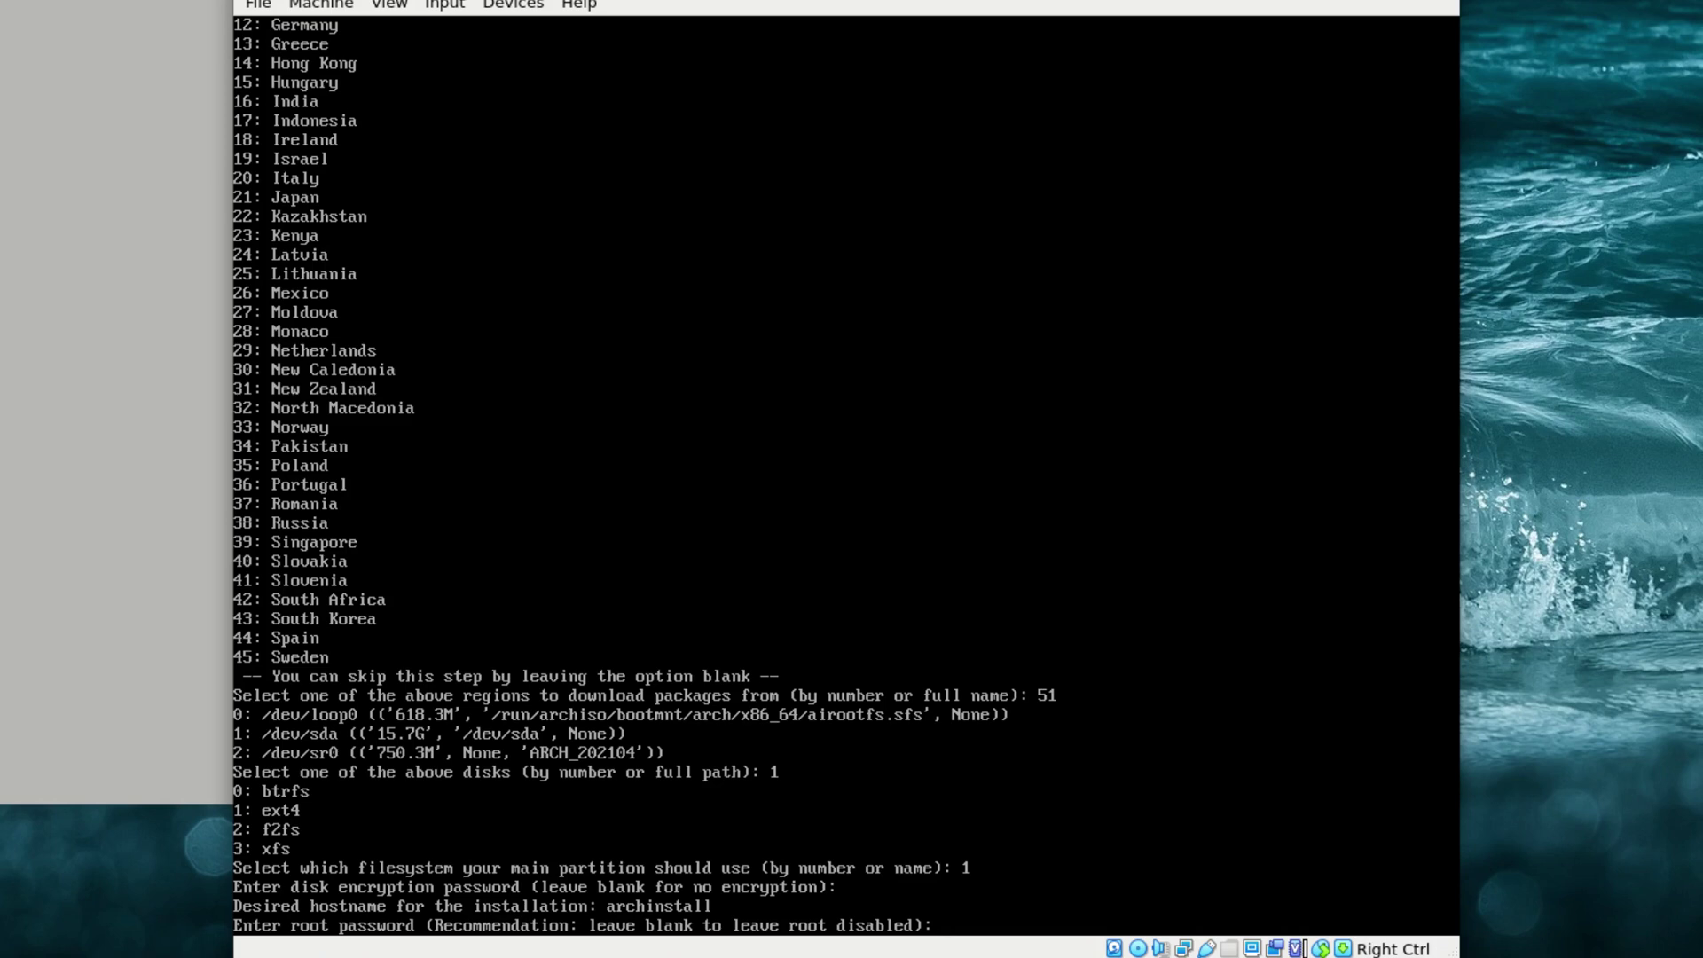
pyautogui.press('Return')
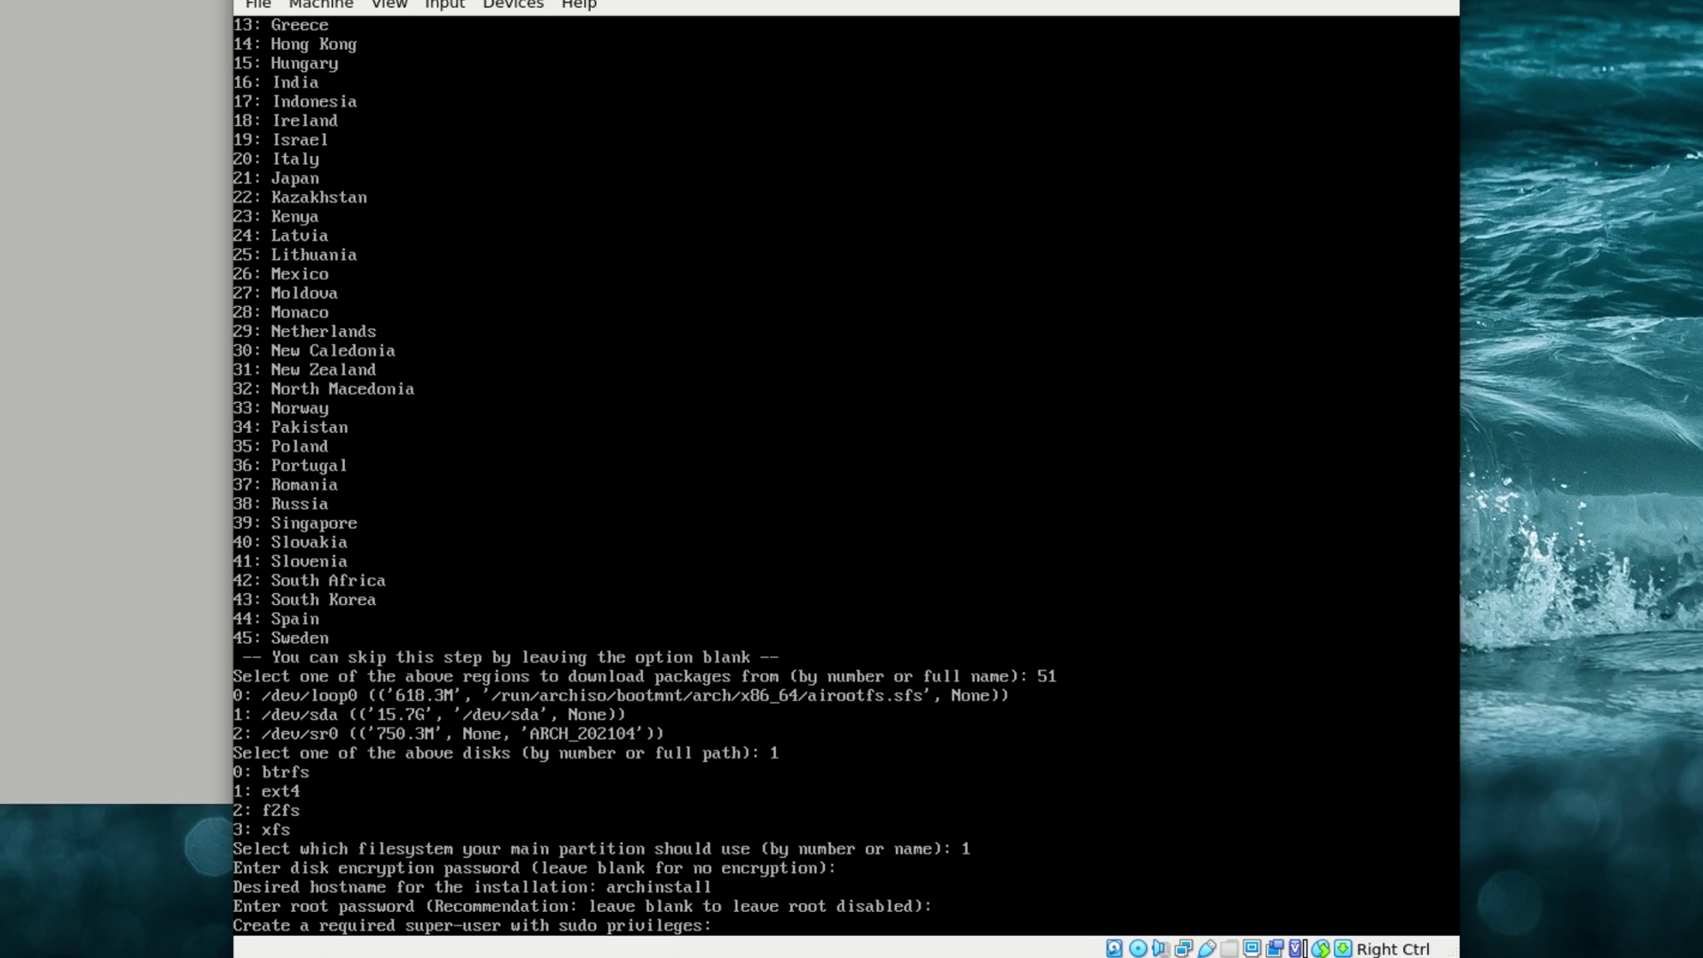
pyautogui.write('j')
pyautogui.press('BackSpace')
pyautogui.write('gjenkins')
pyautogui.press('Return')
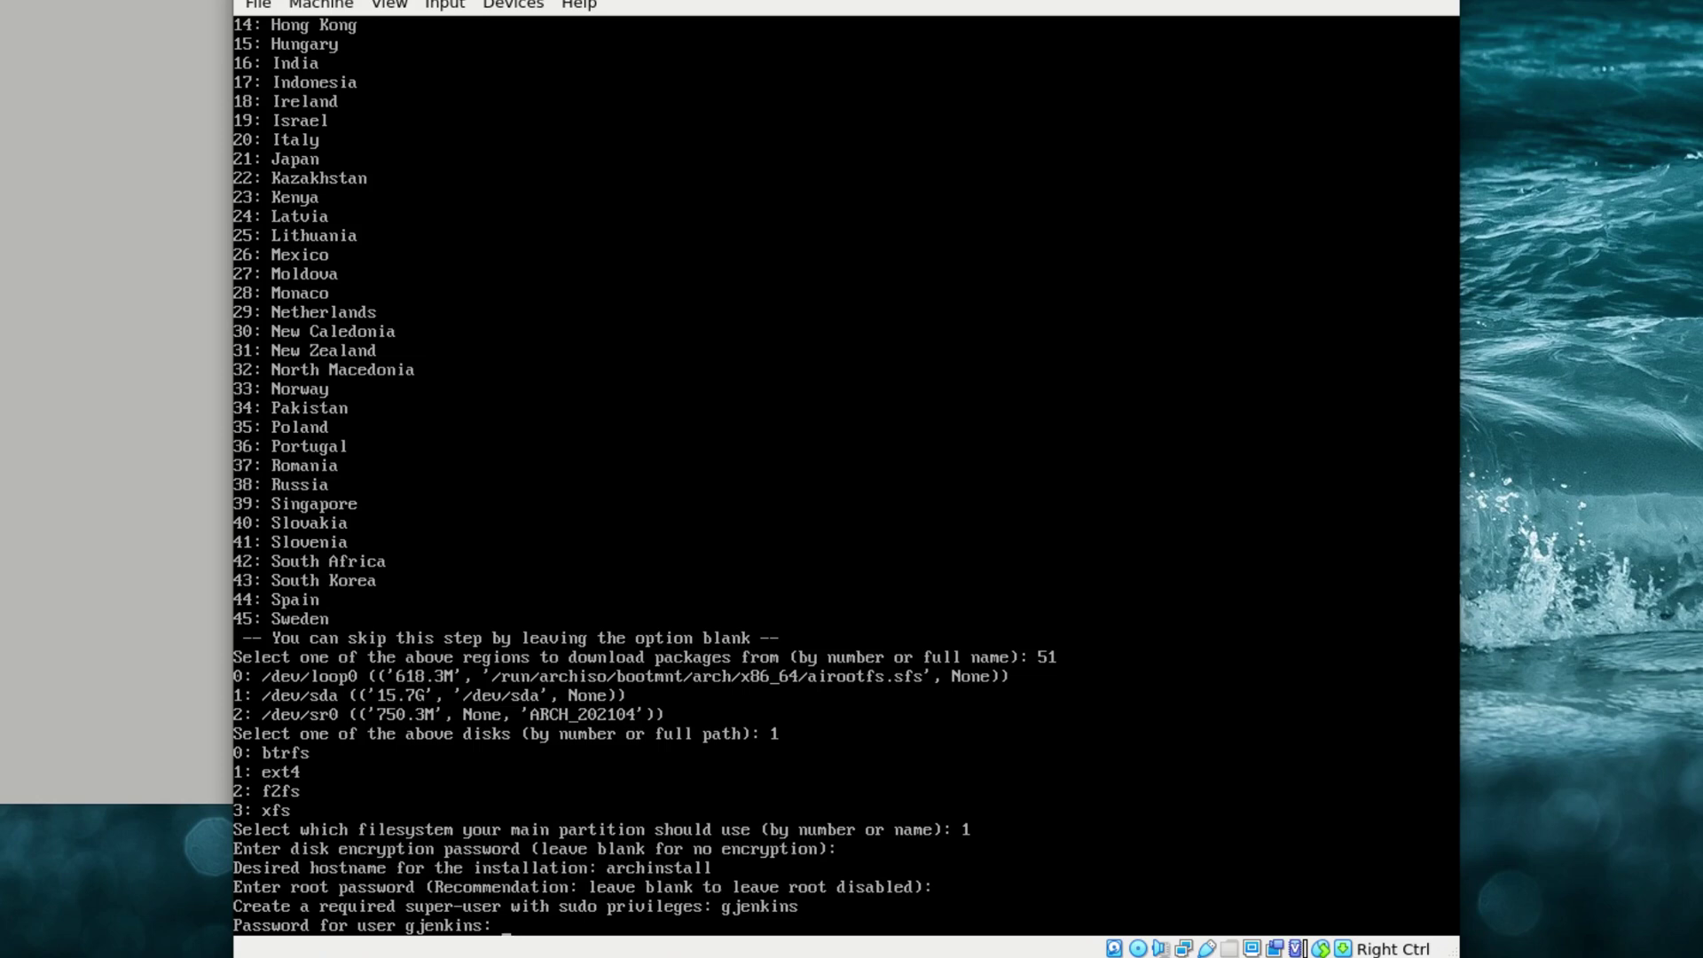
pyautogui.press('Return')
pyautogui.press('Return')
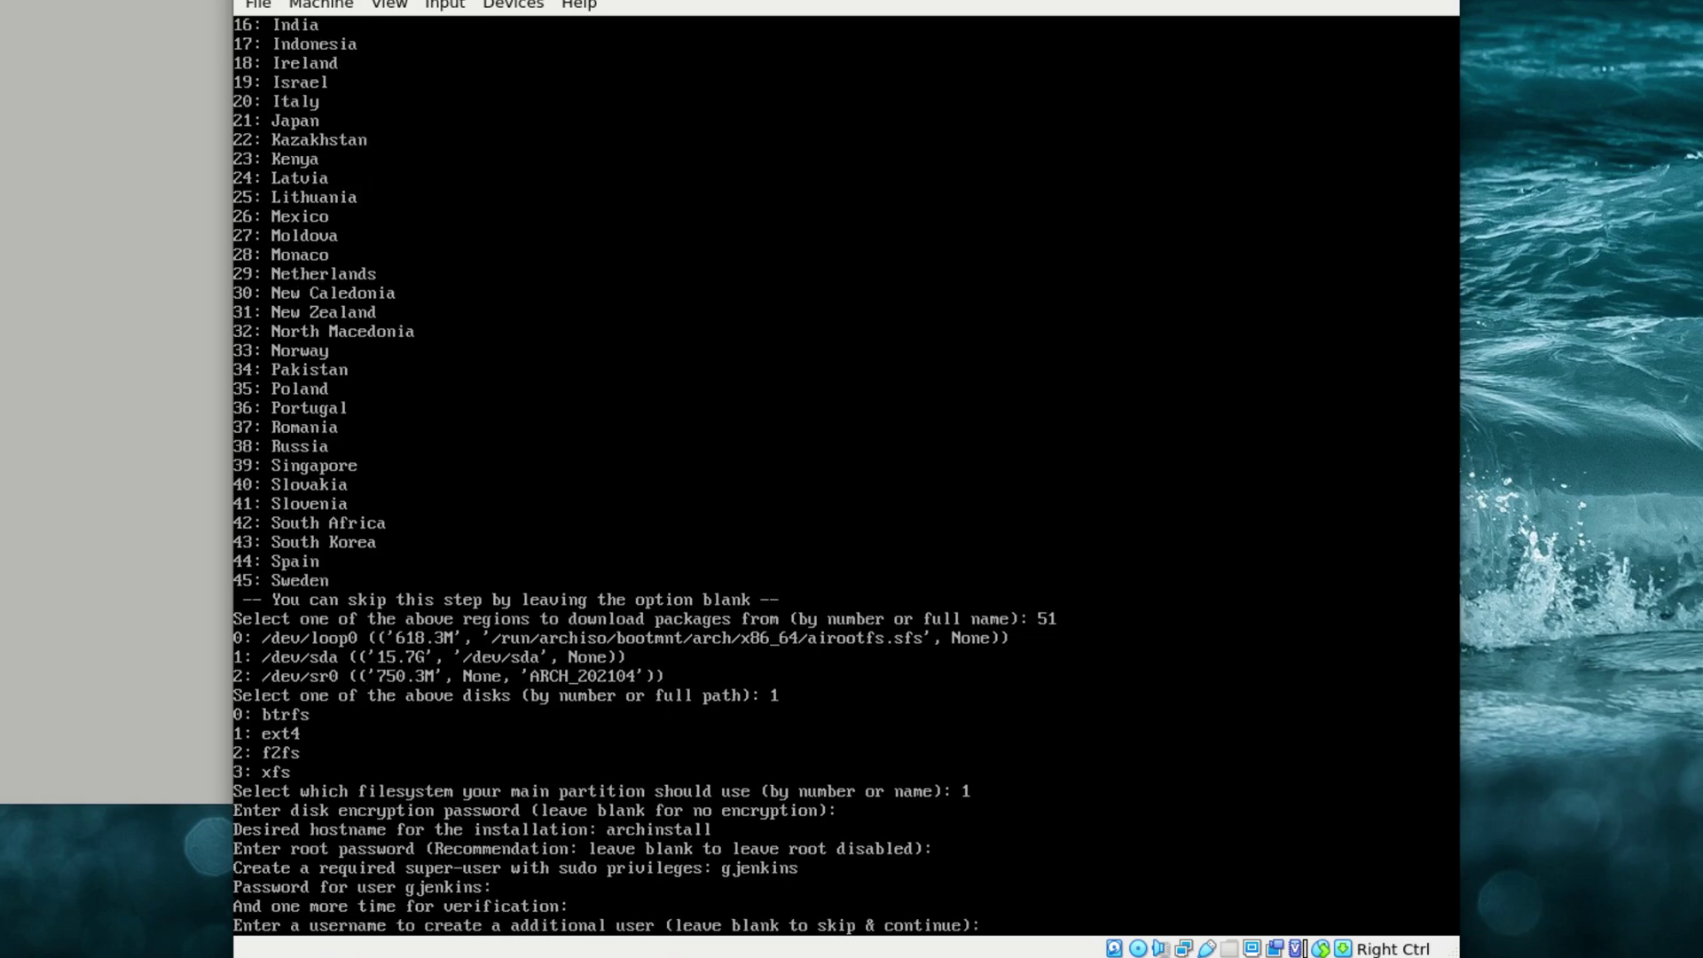
pyautogui.press('Return')
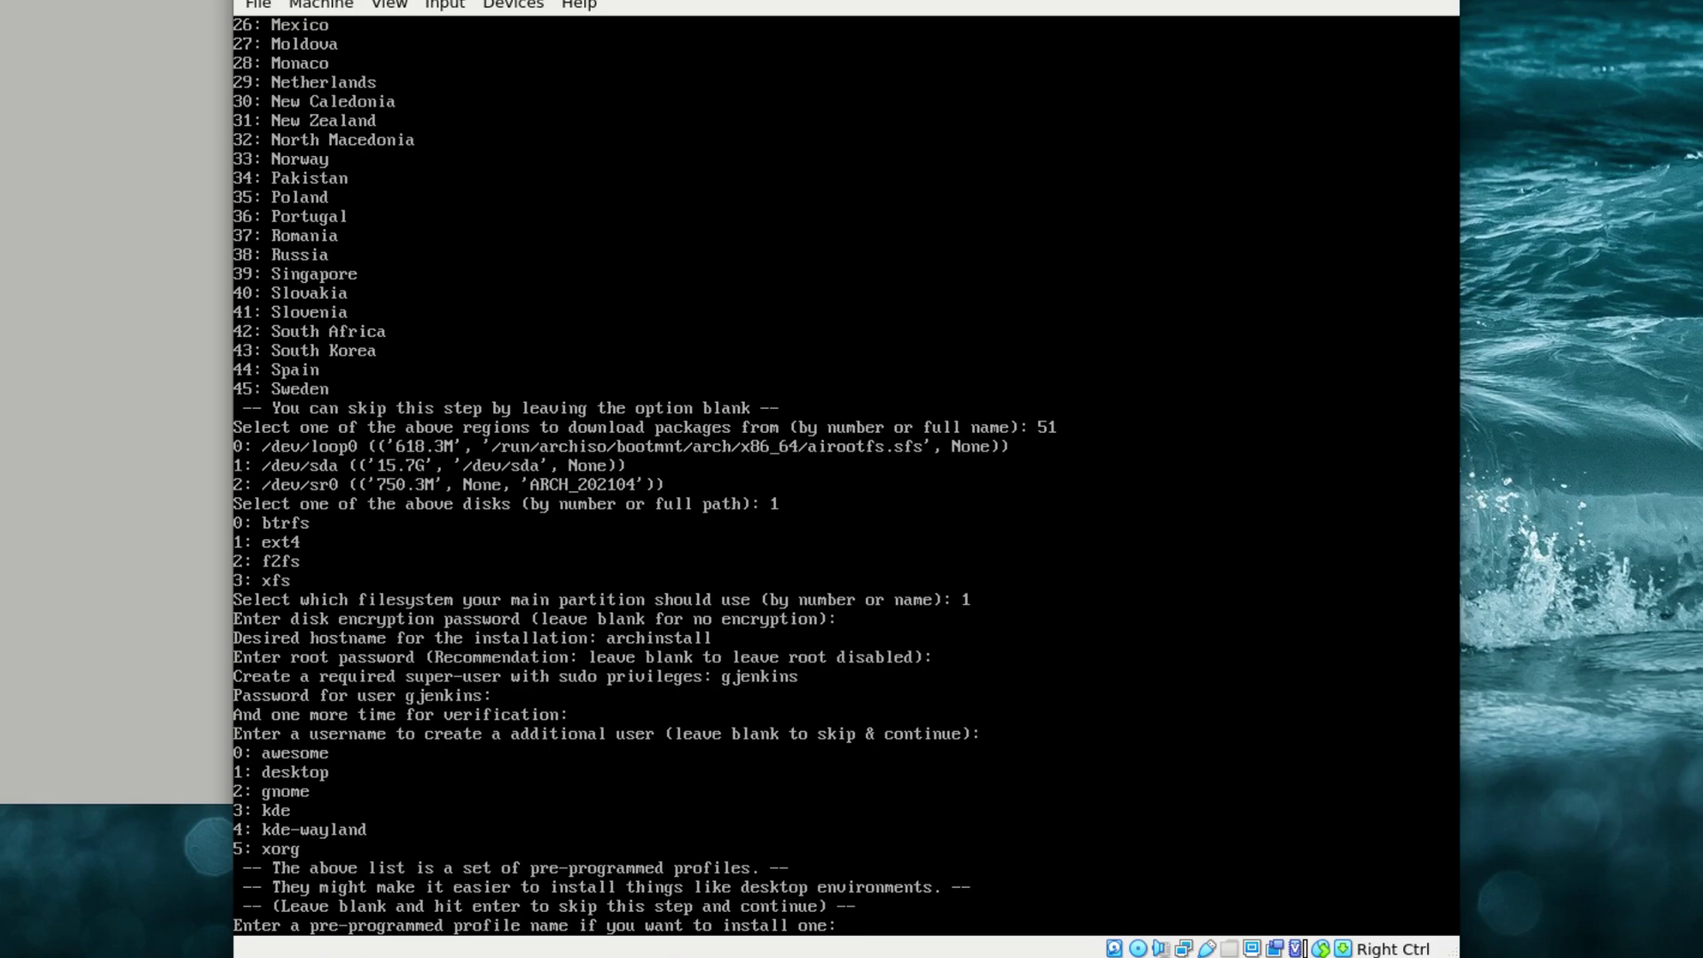
# - Choose the gnome desktop profile with the intel graphics driver and no extra packages
pyautogui.press('Return')
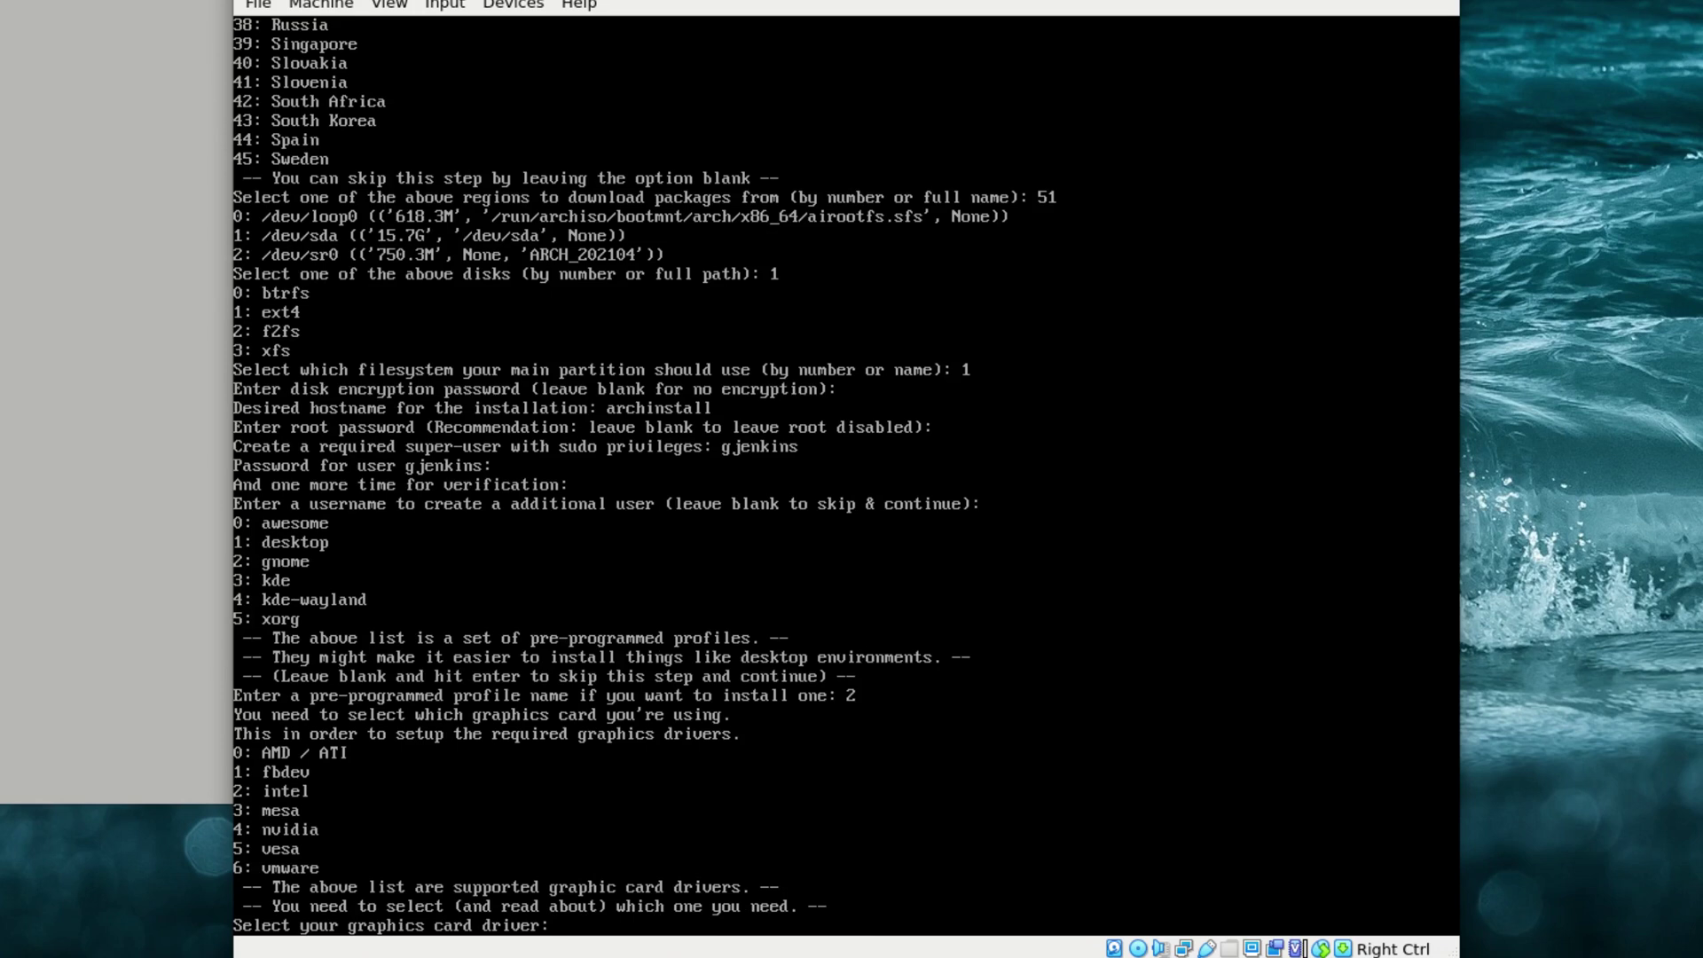
pyautogui.write('2')
pyautogui.press('Return')
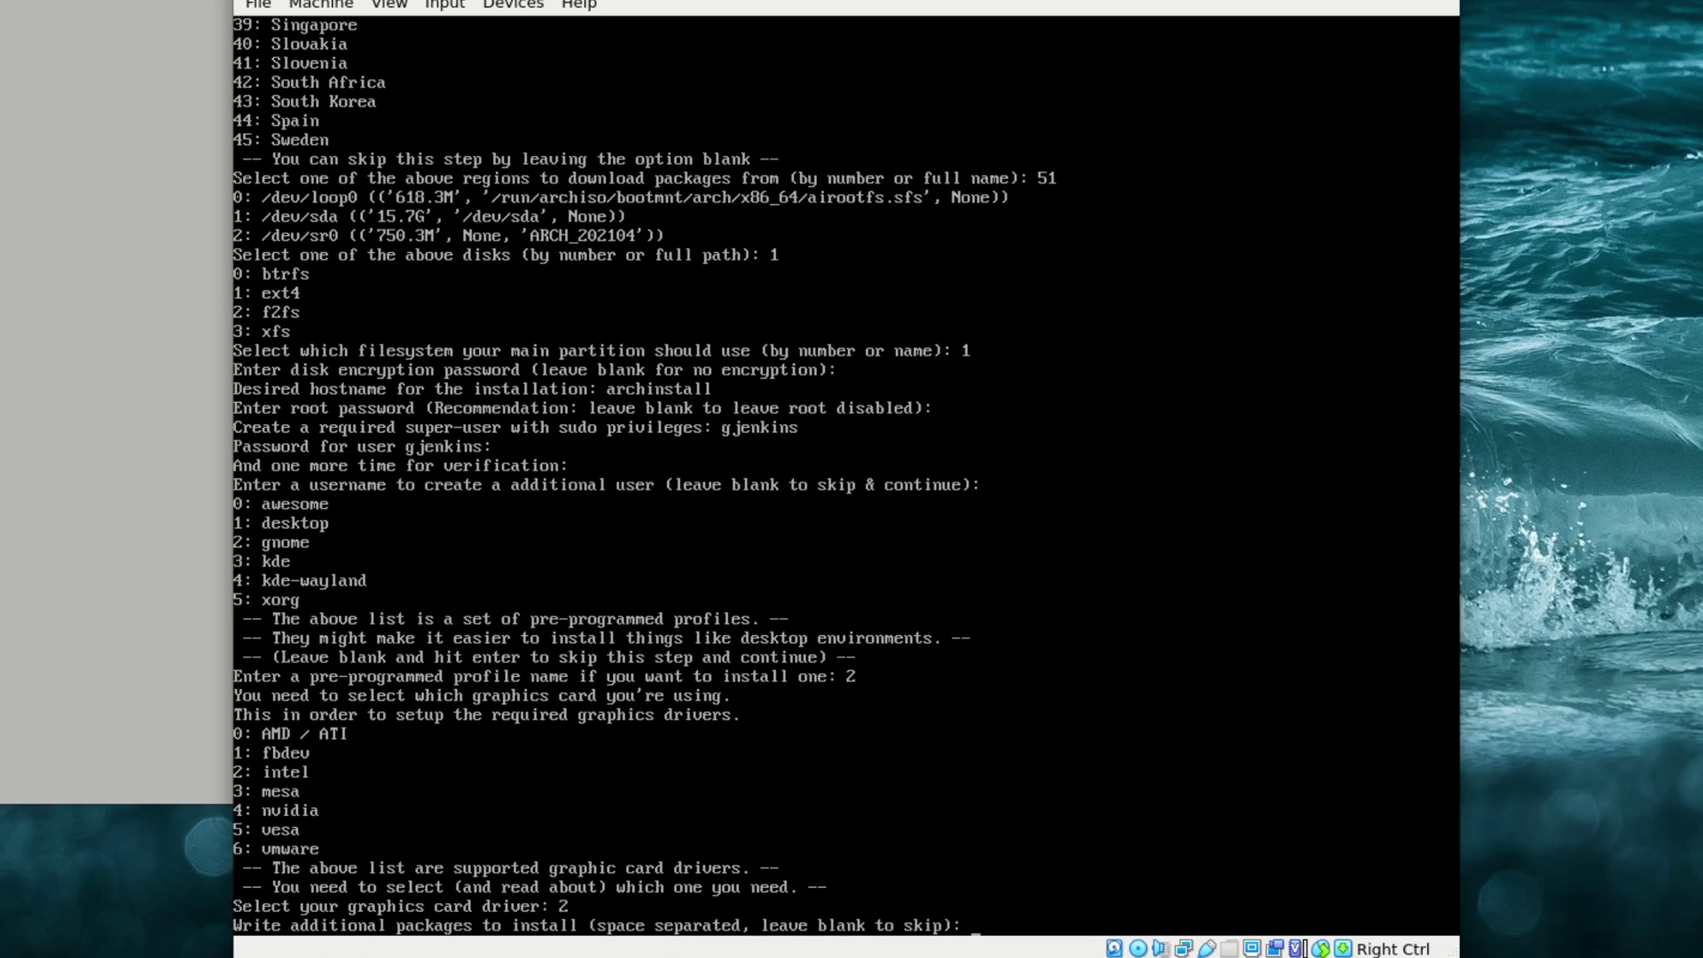
pyautogui.press('Return')
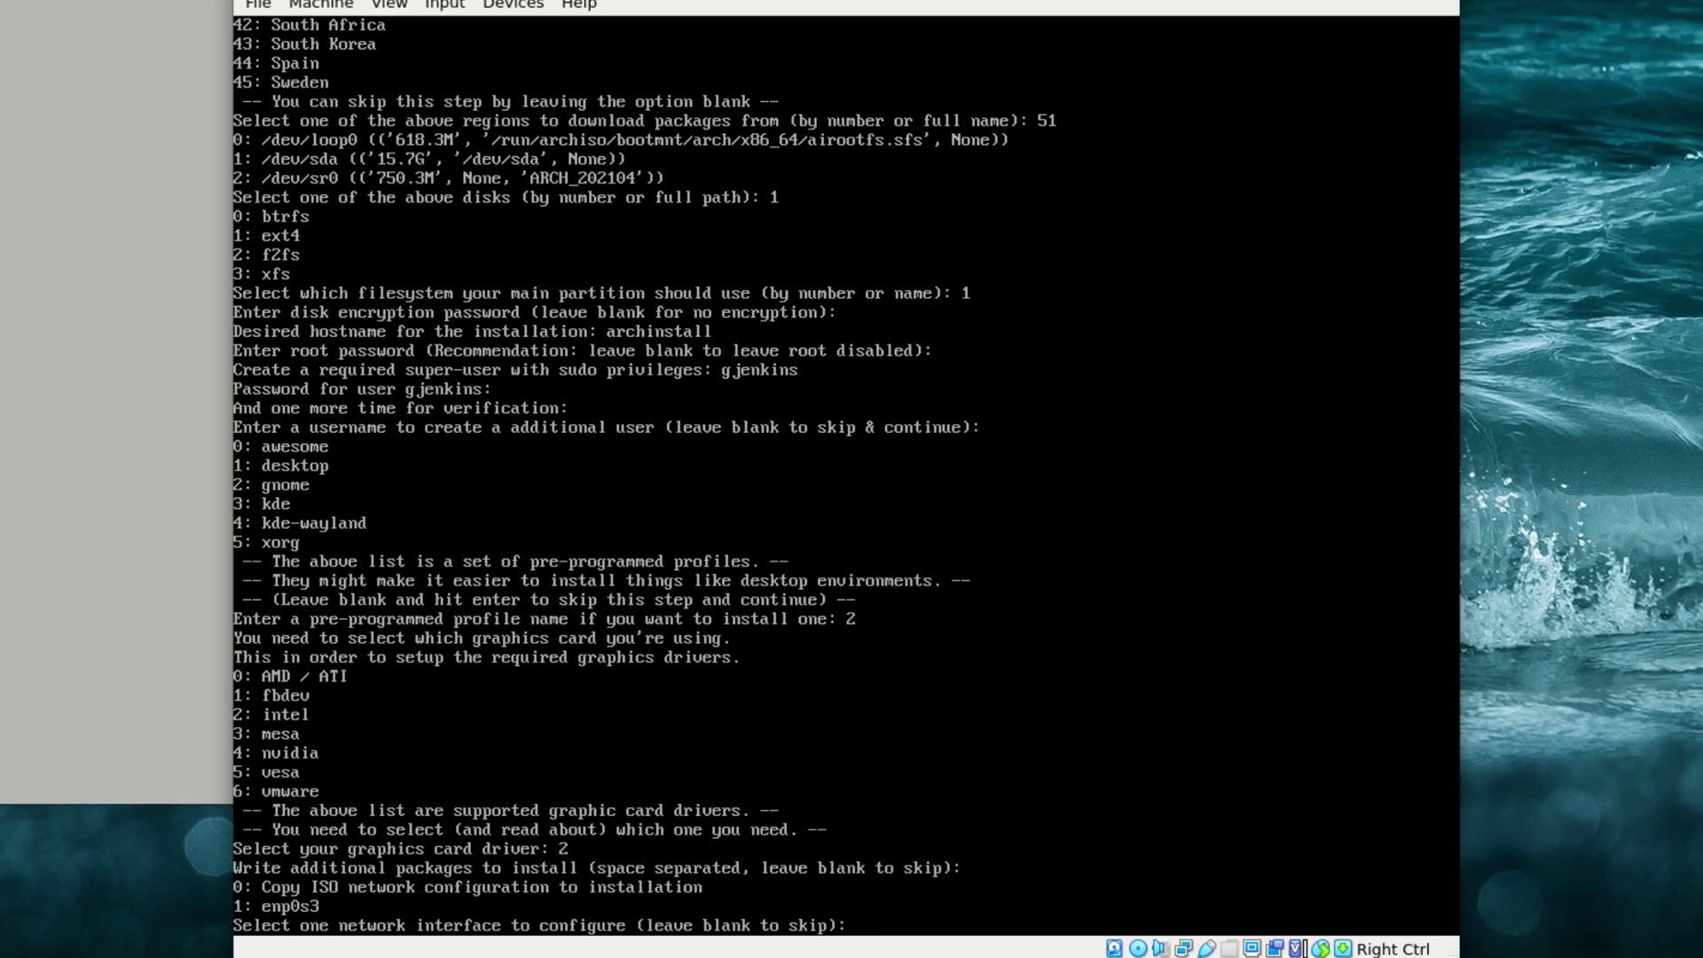
# - Copy the ISO network configuration (0) and set the timezone to America/Los_Angeles
pyautogui.write('0')
pyautogui.press('Return')
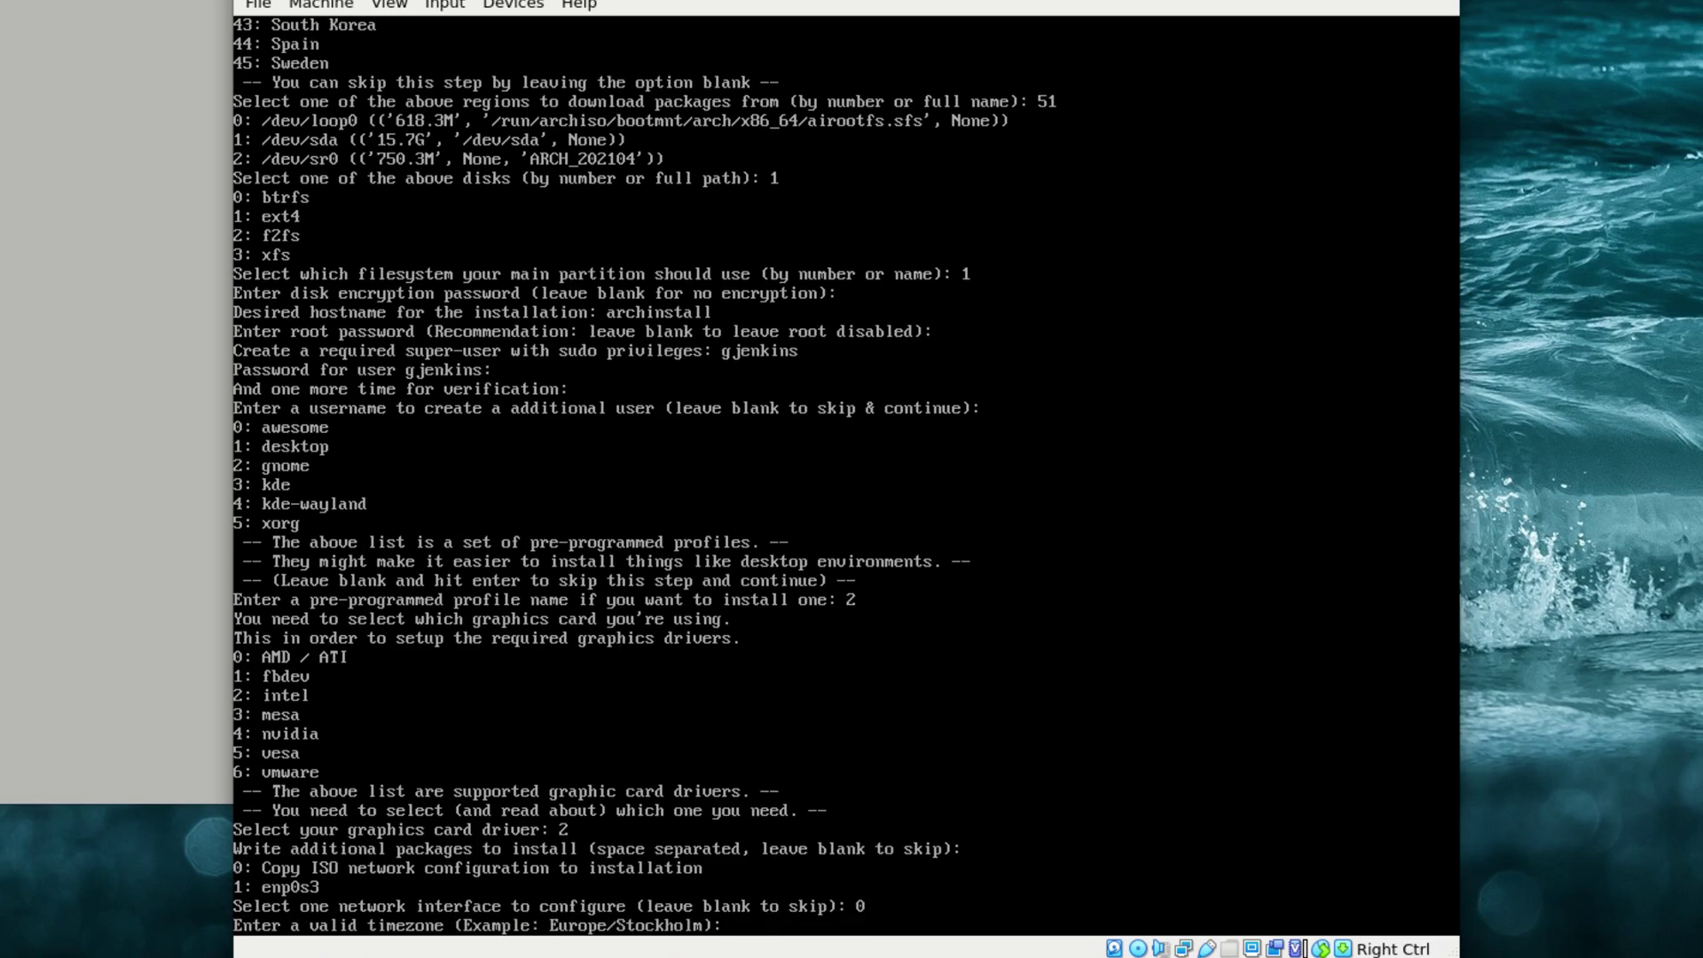
pyautogui.write('America/Los_Angeles')
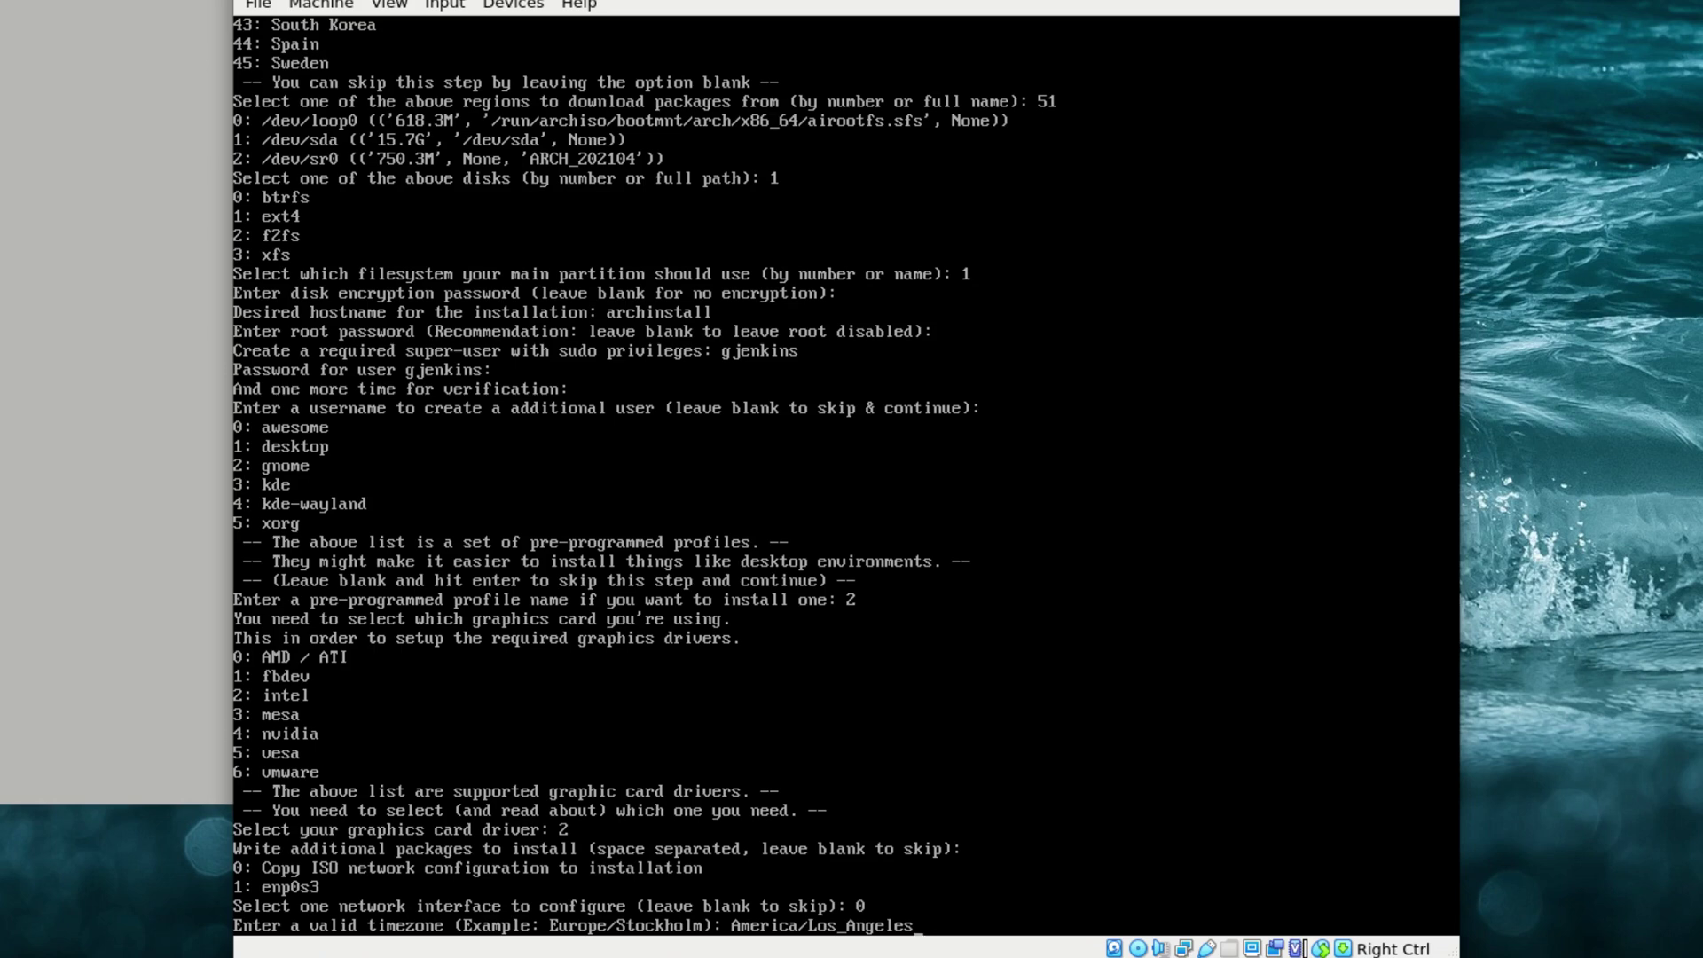
pyautogui.press('Return')
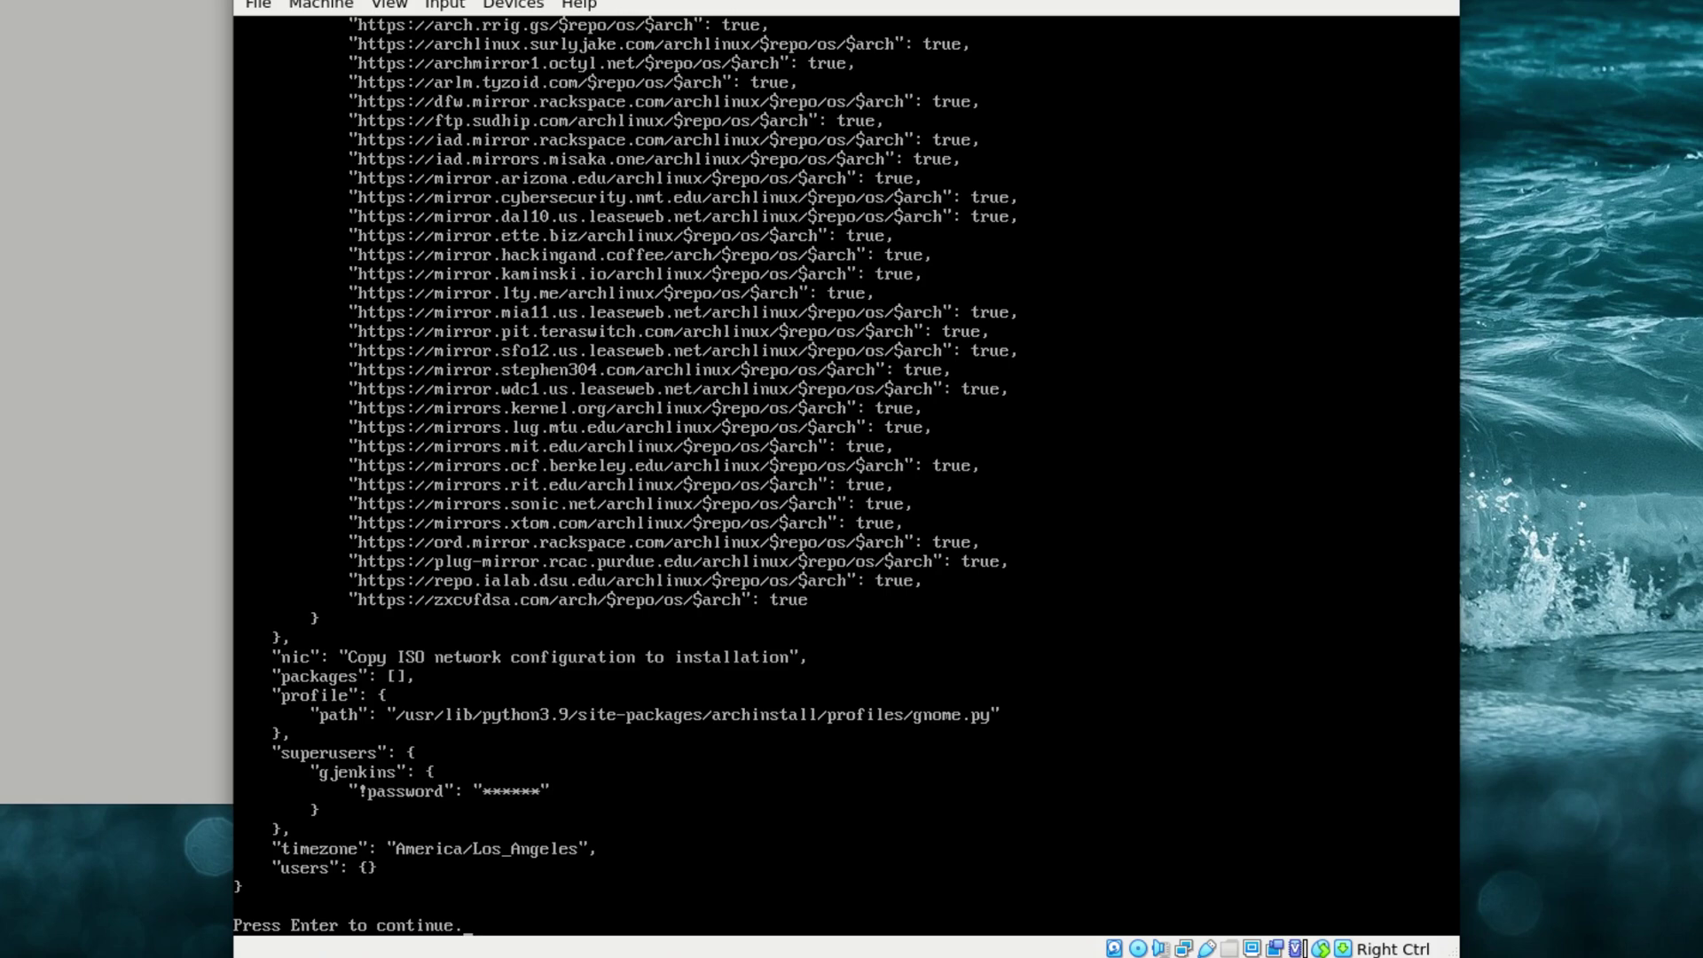
# - Run the installation, then enter shutdown and halt once it completes
pyautogui.press('Return')
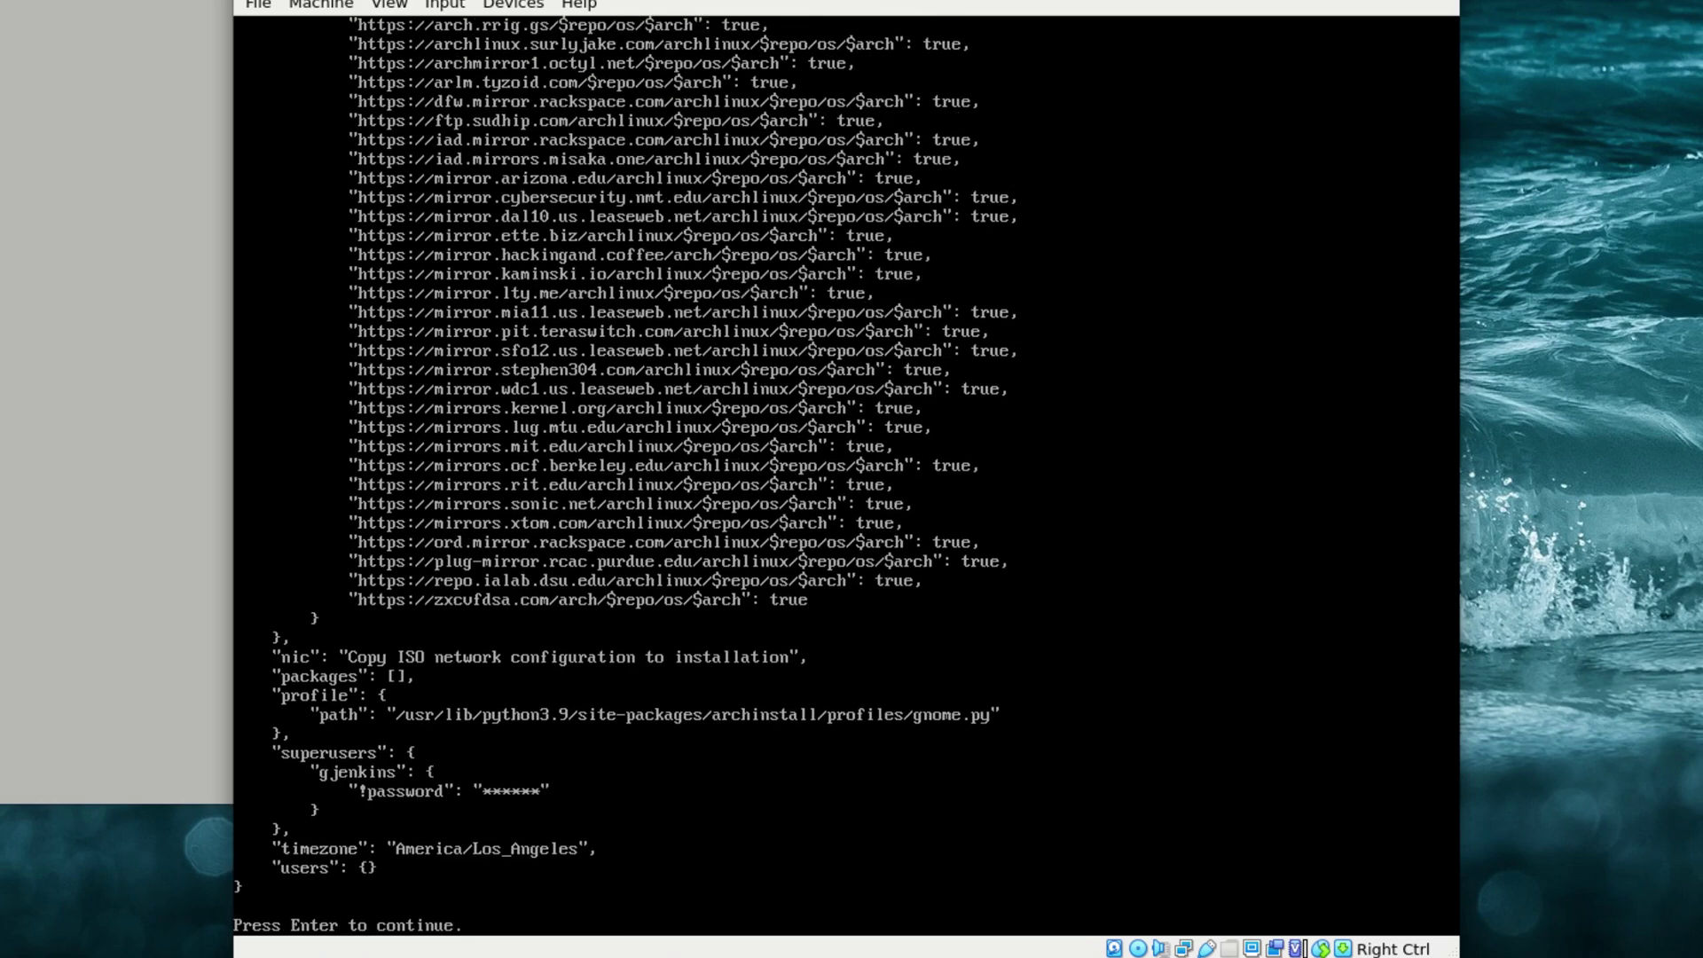
pyautogui.press('Return')
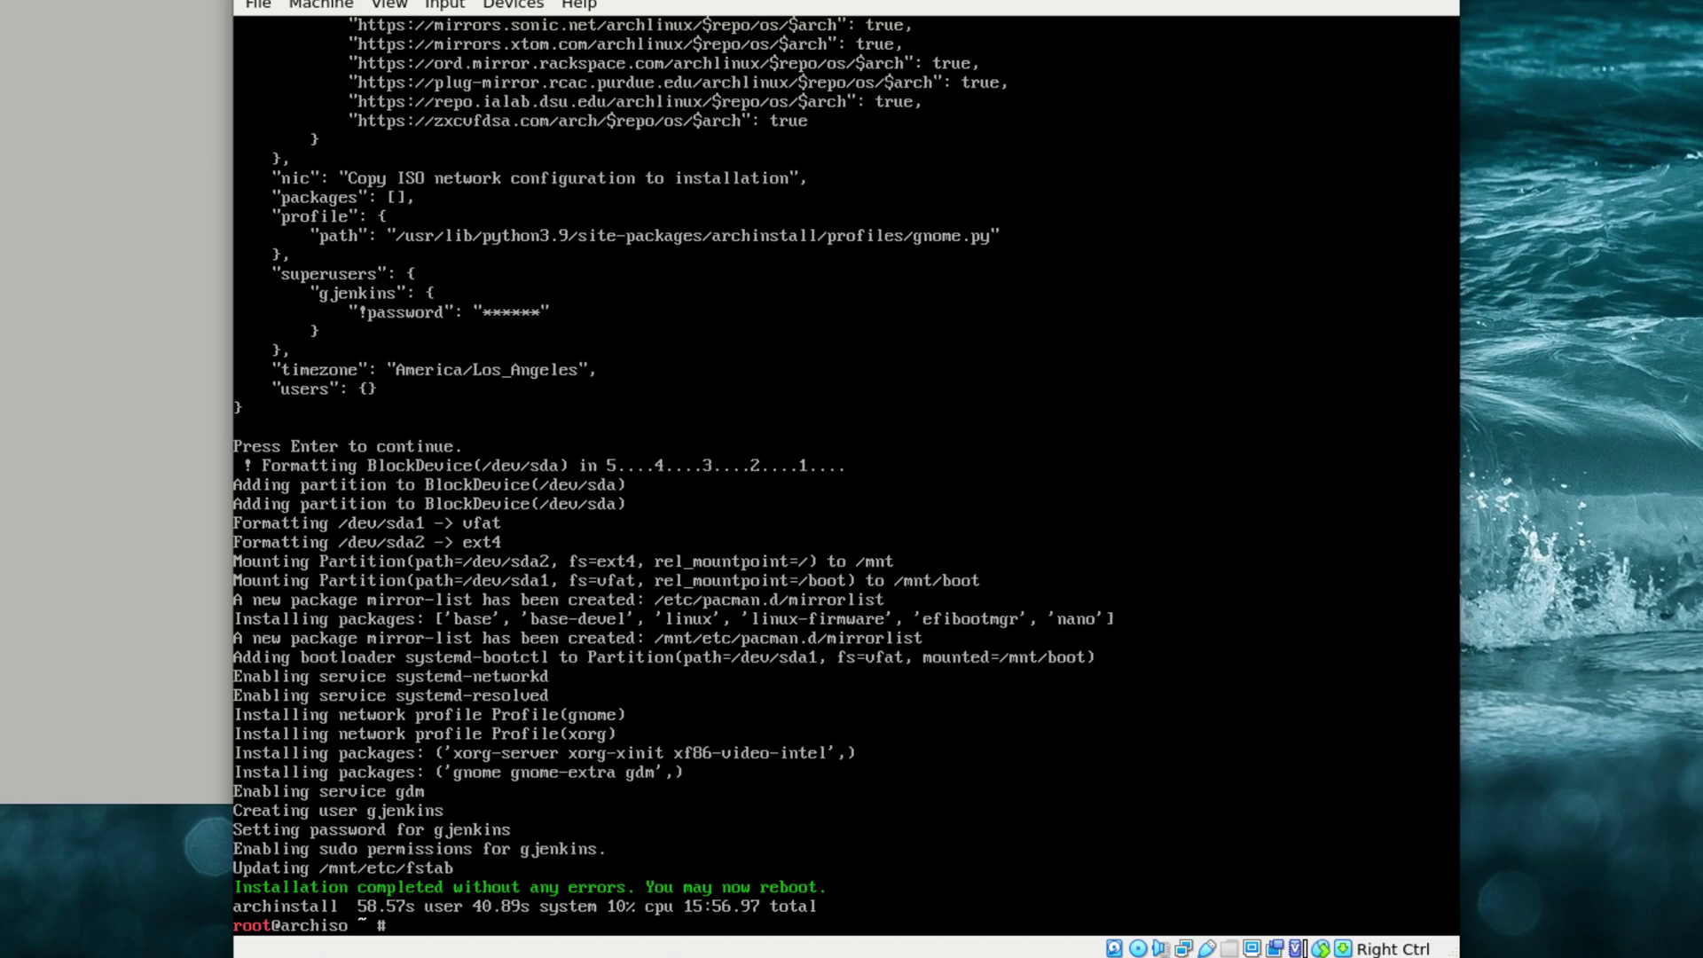
pyautogui.write('shutdown')
pyautogui.press('Return')
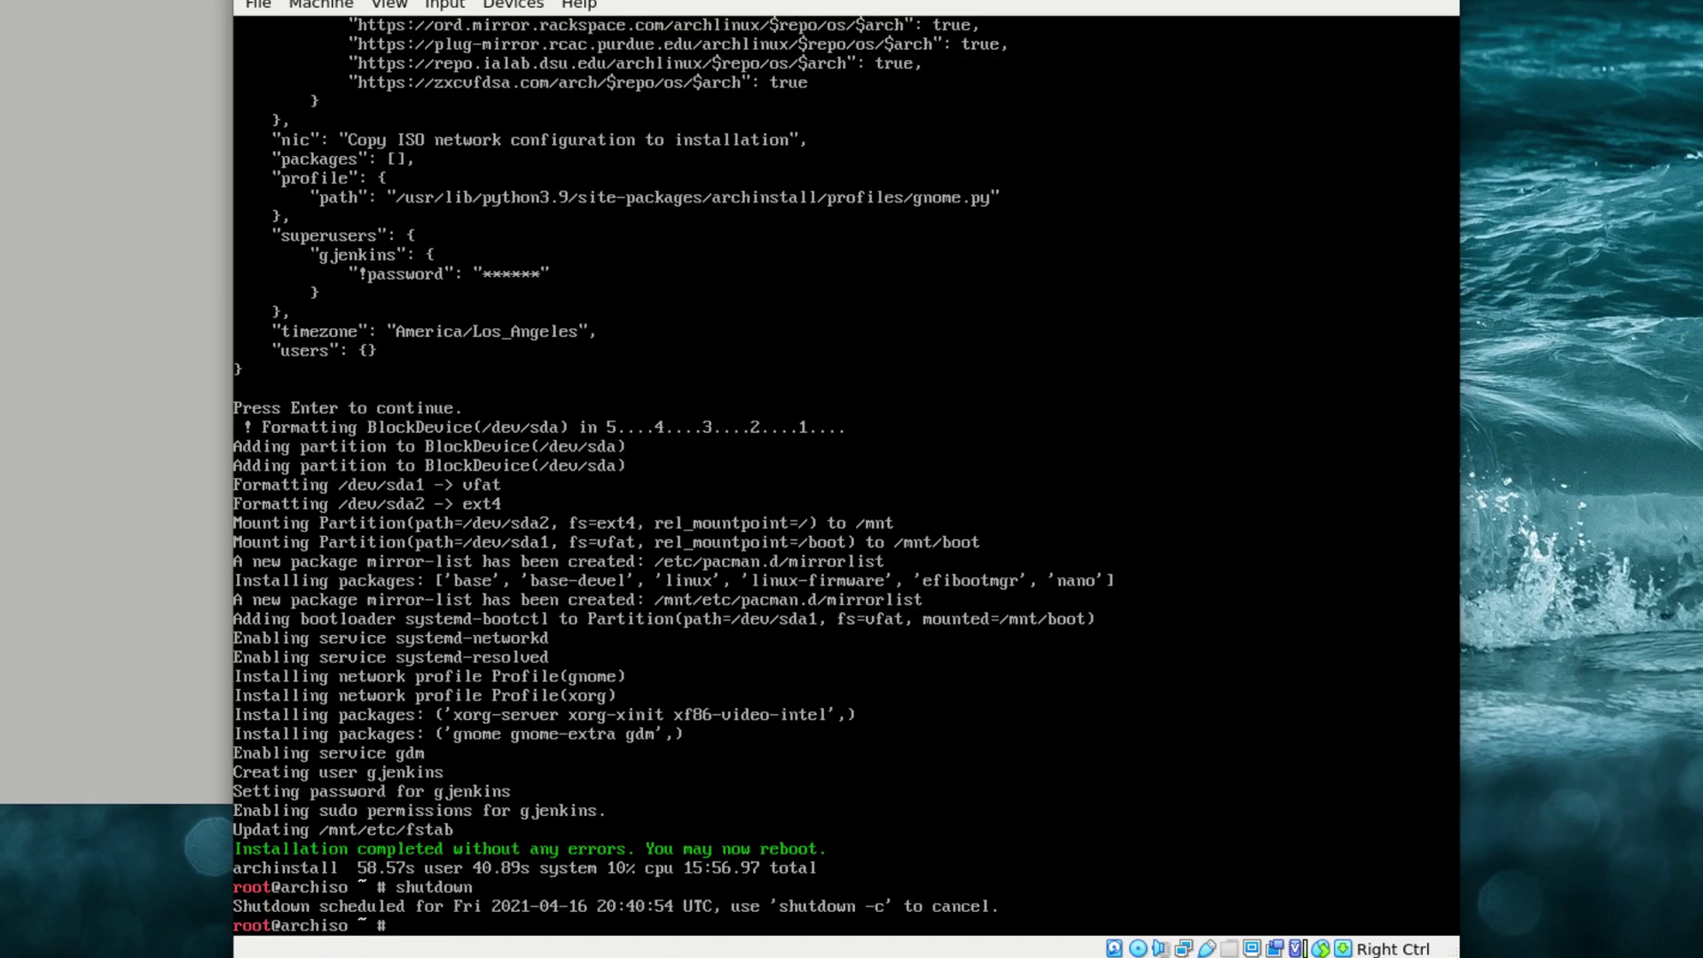
pyautogui.write('halt')
pyautogui.press('Return')
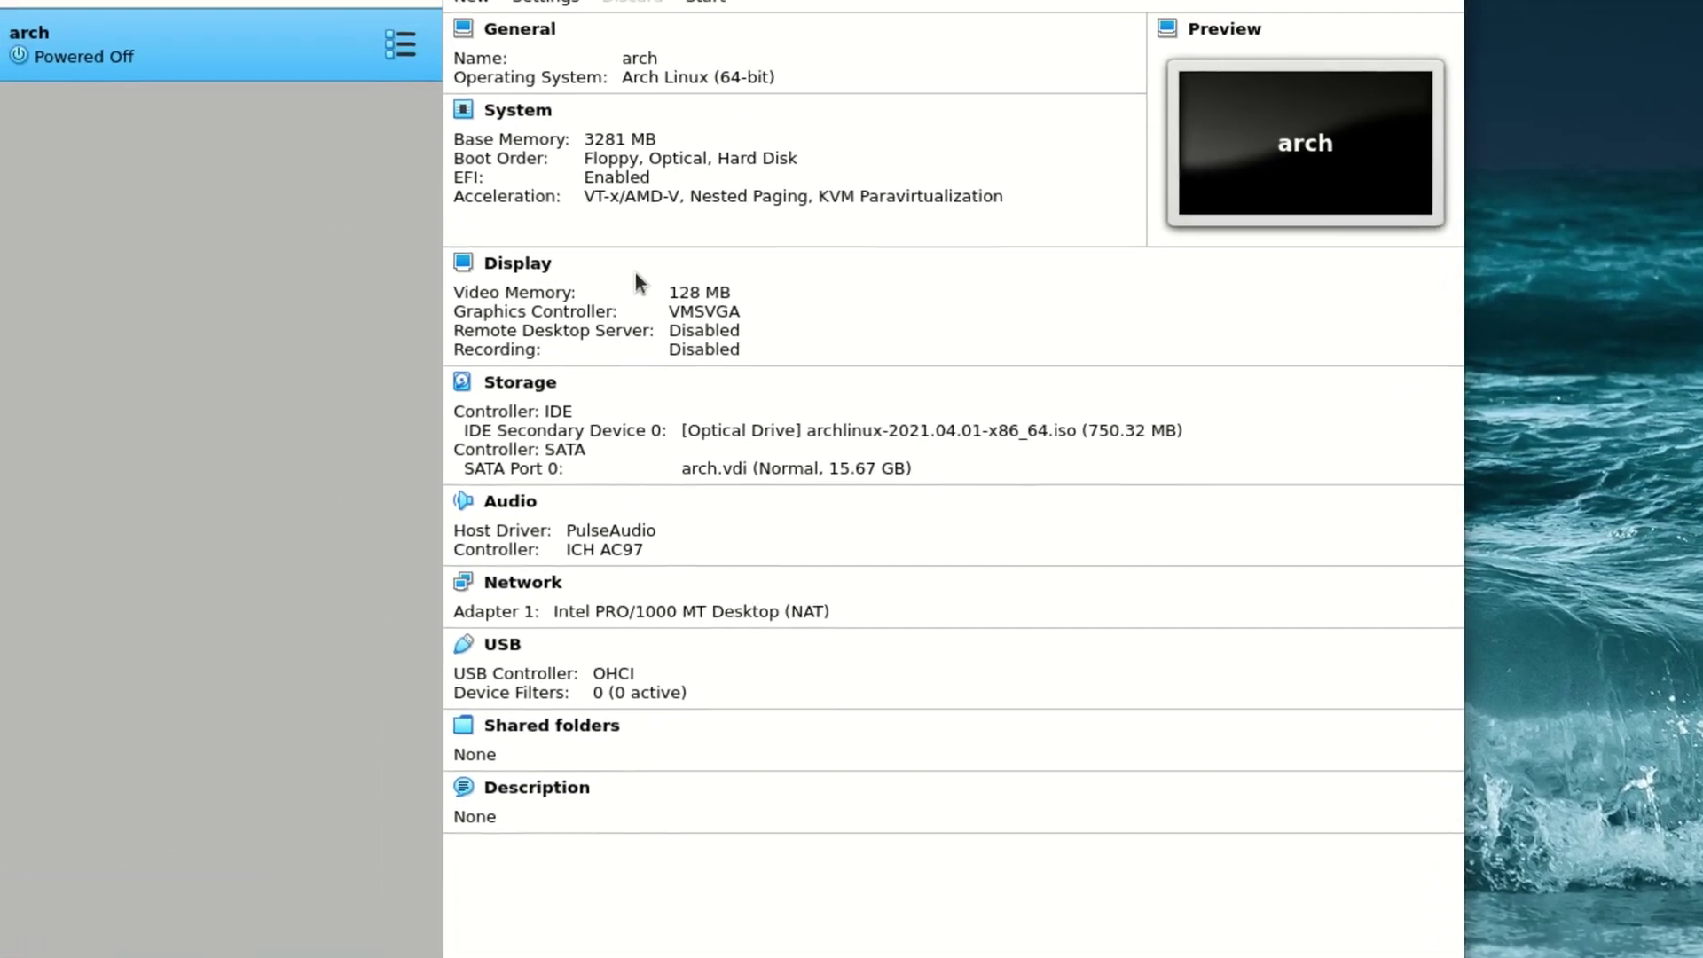
# - Remove the archlinux ISO from the arch VM's optical drive, save, and start the VM
pyautogui.click(597, 40)
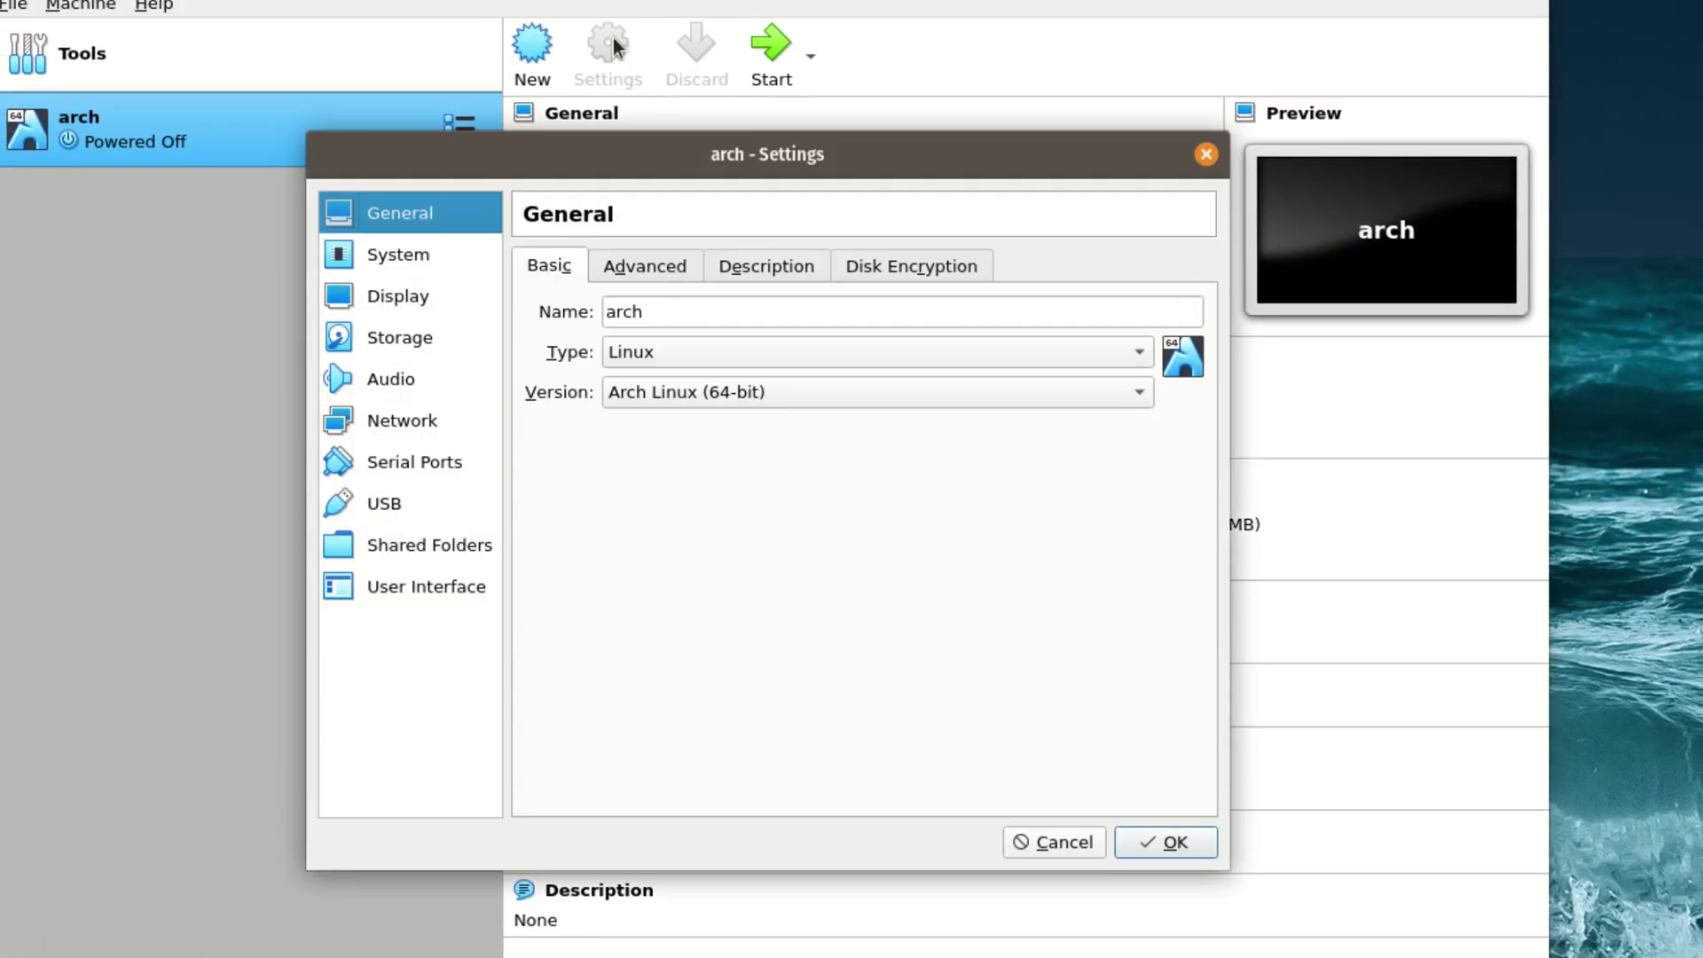
pyautogui.click(411, 338)
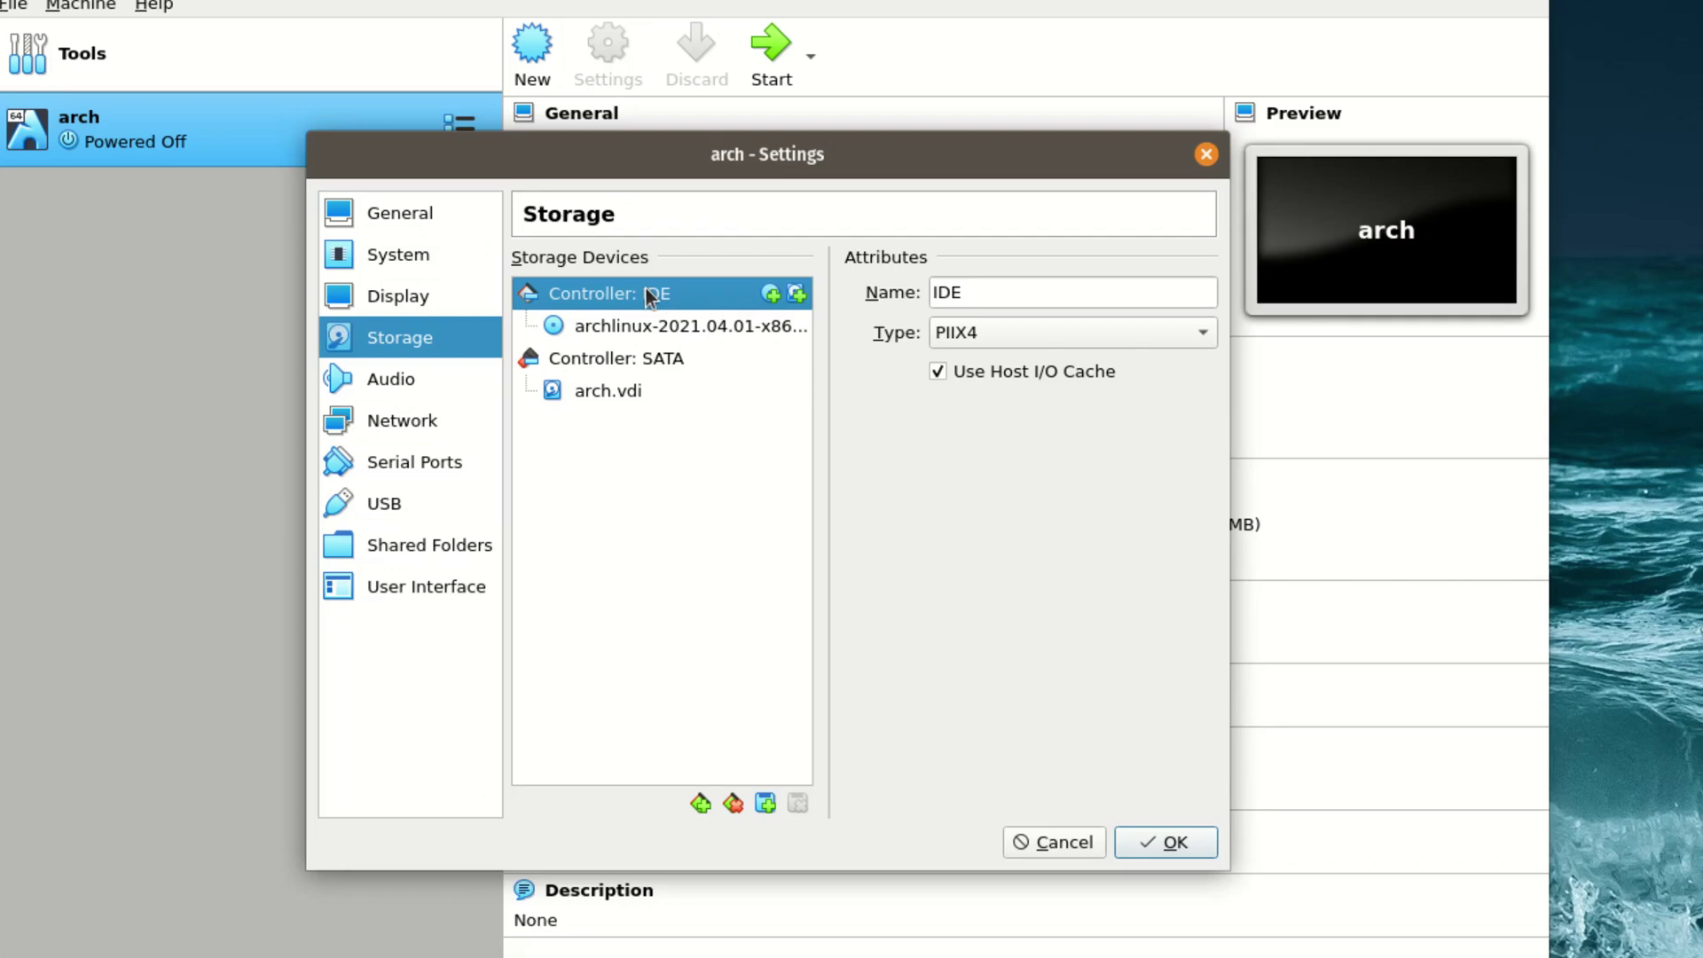
pyautogui.click(561, 328)
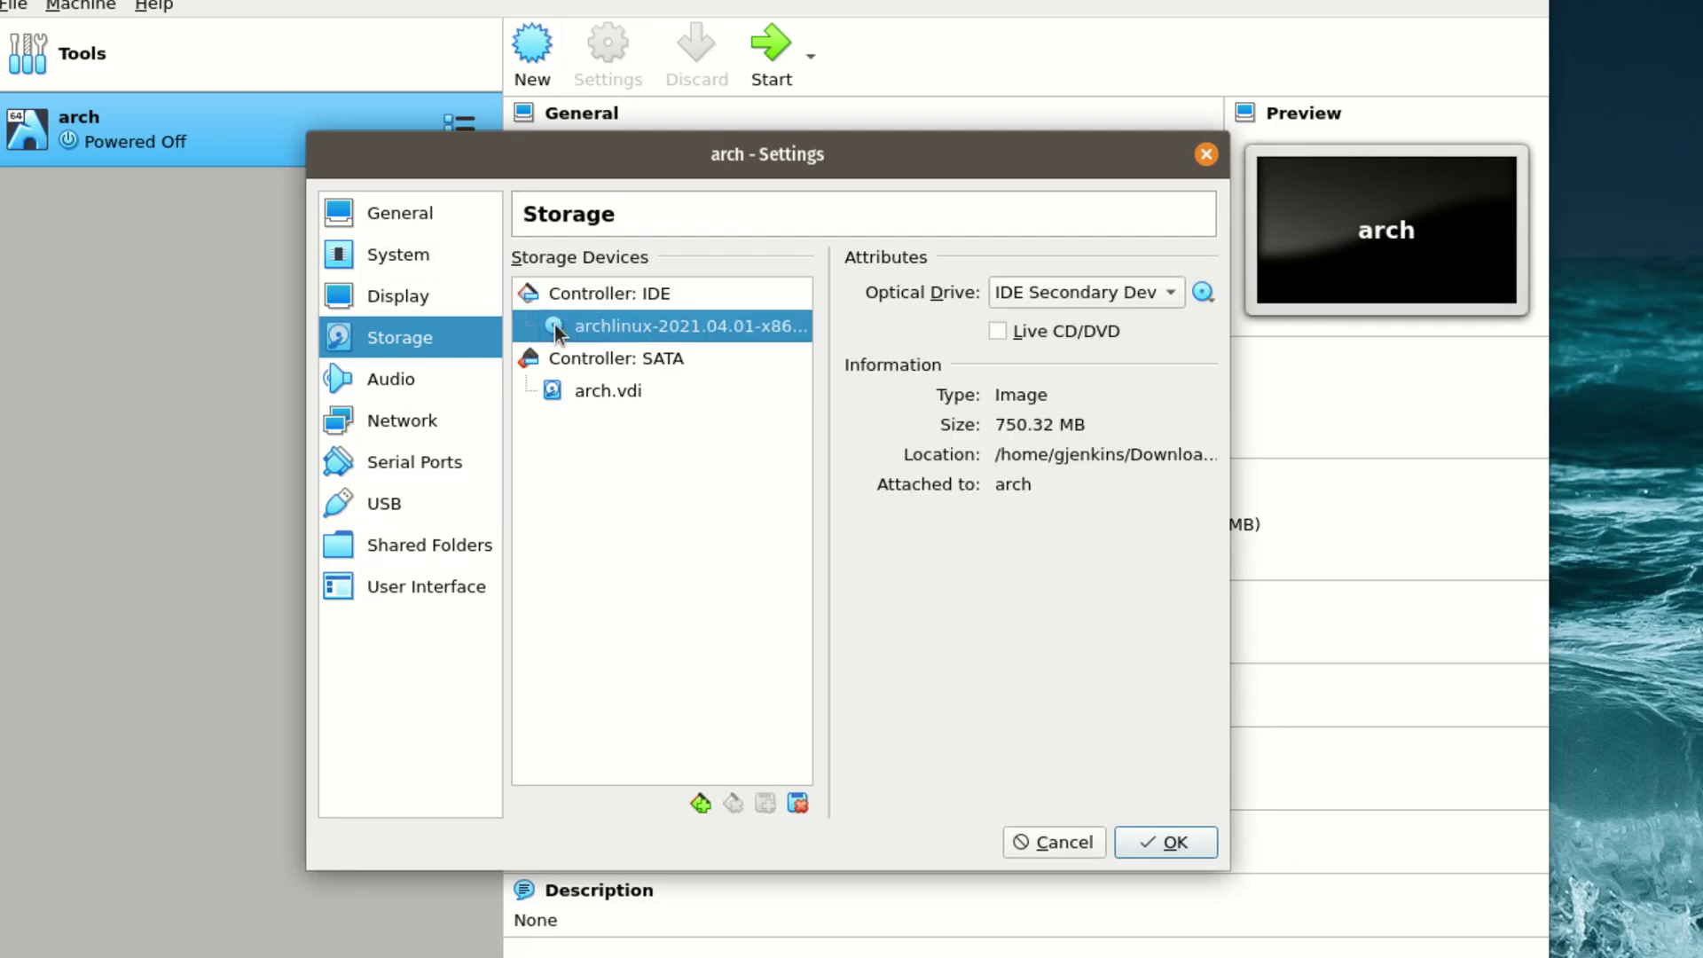
pyautogui.click(1203, 297)
pyautogui.click(1259, 454)
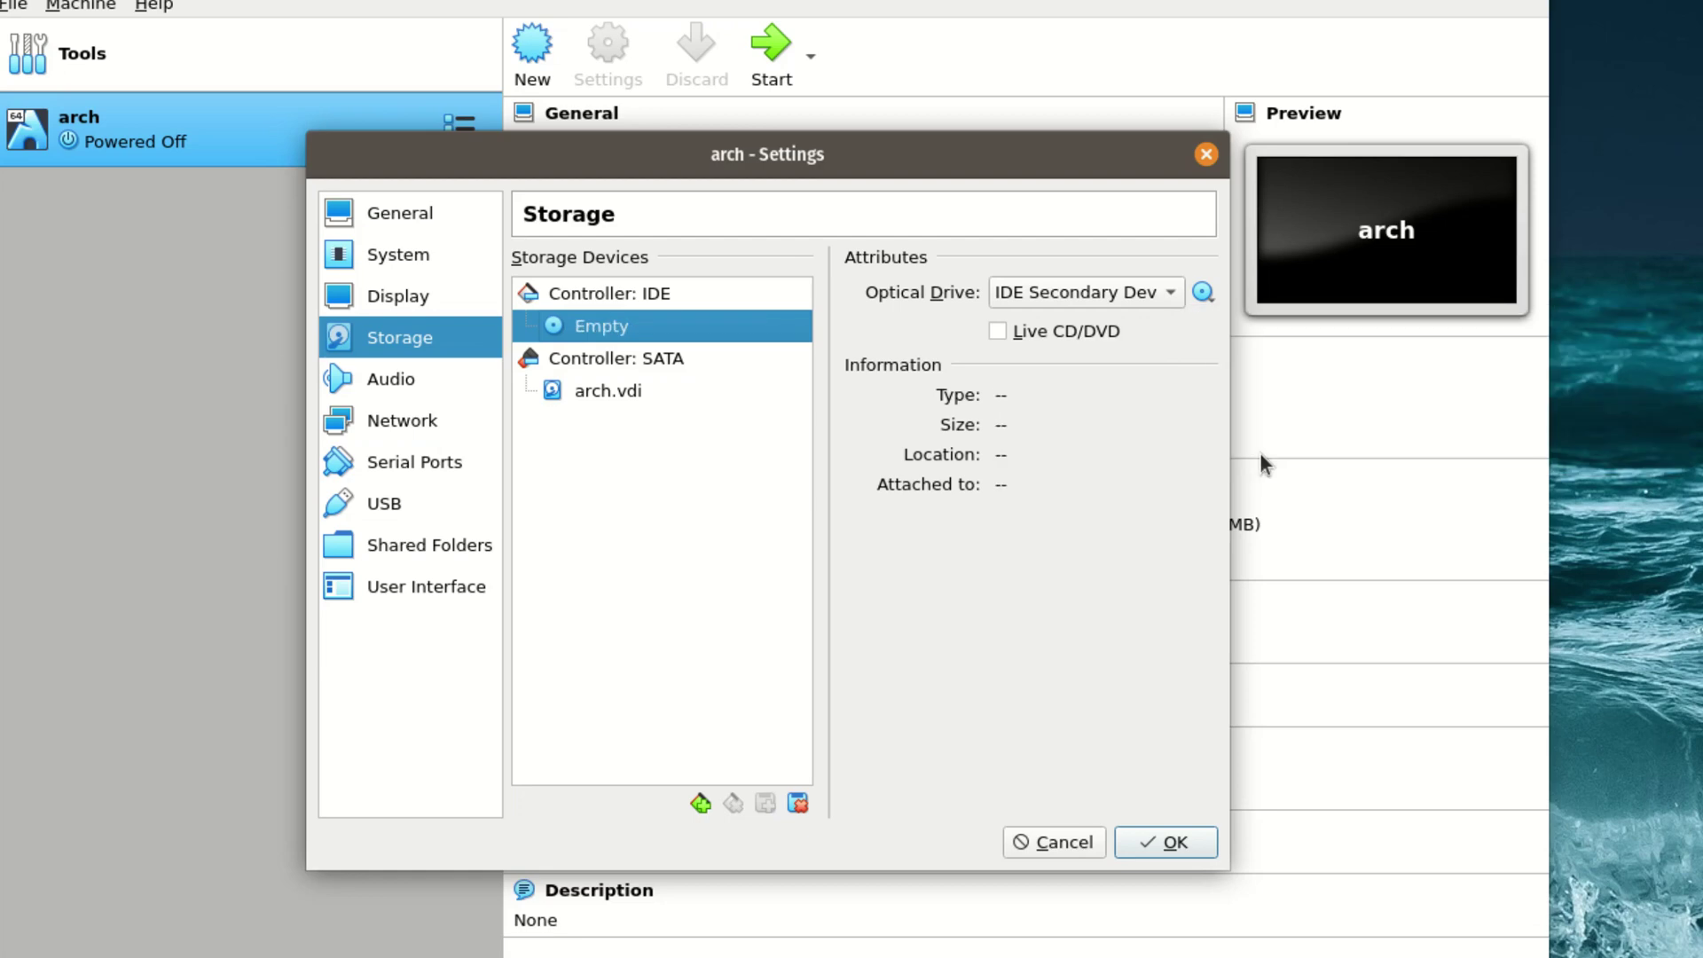
pyautogui.click(1173, 848)
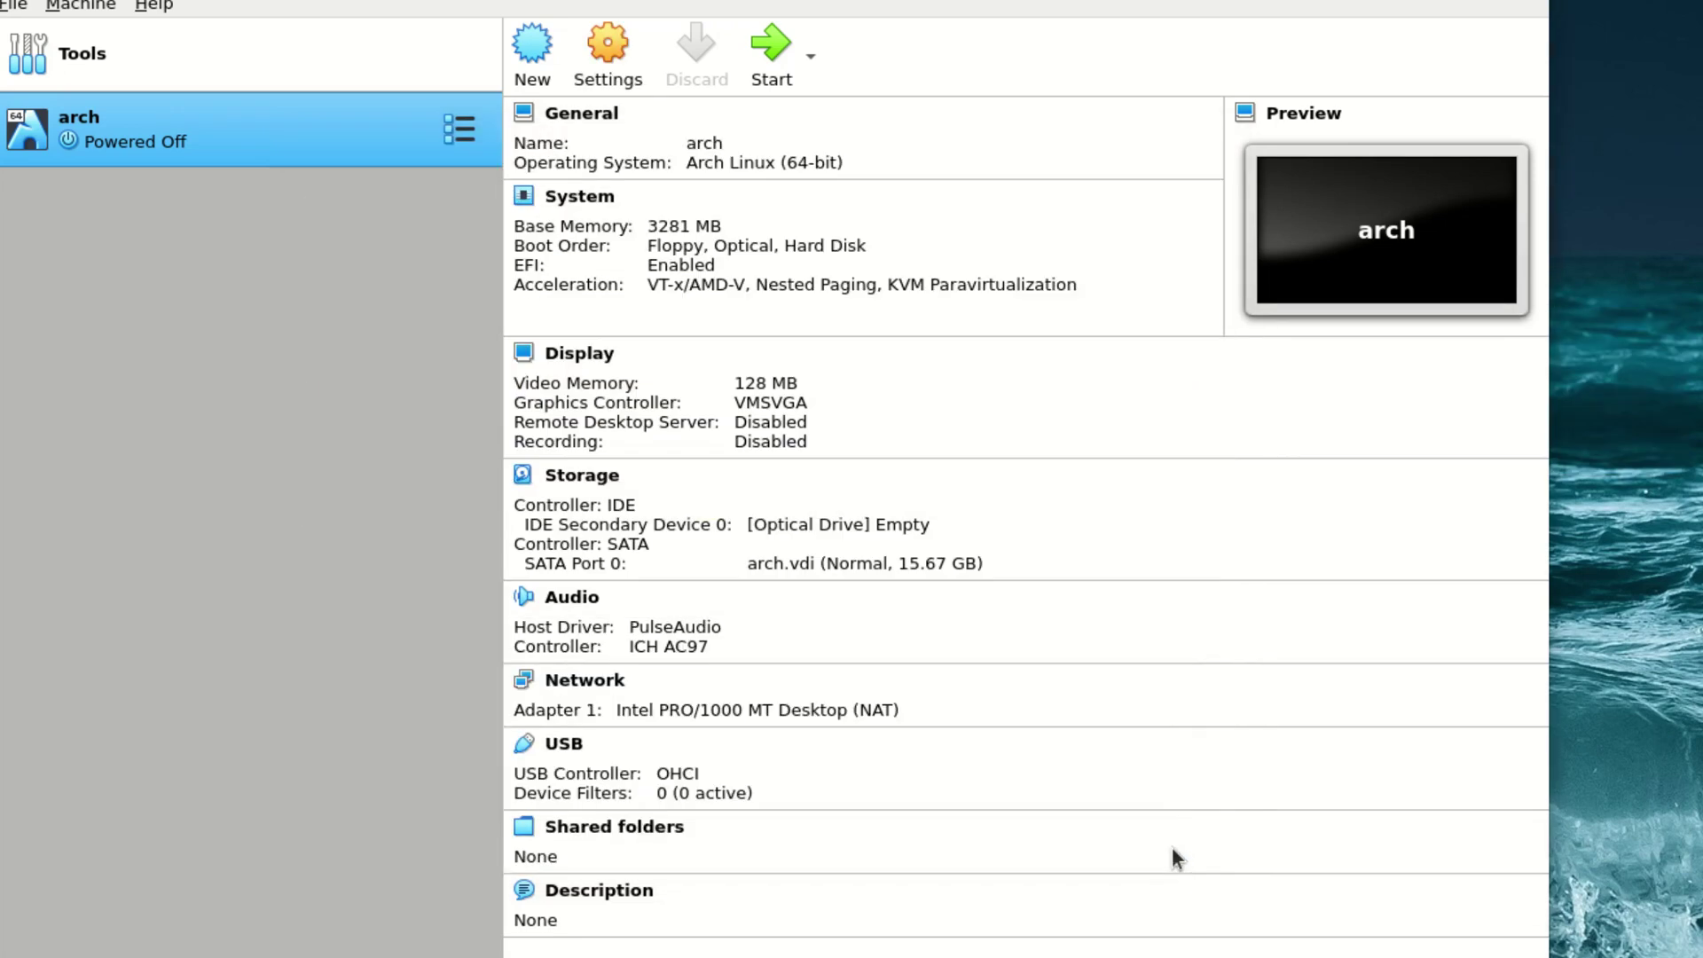
pyautogui.doubleClick(170, 126)
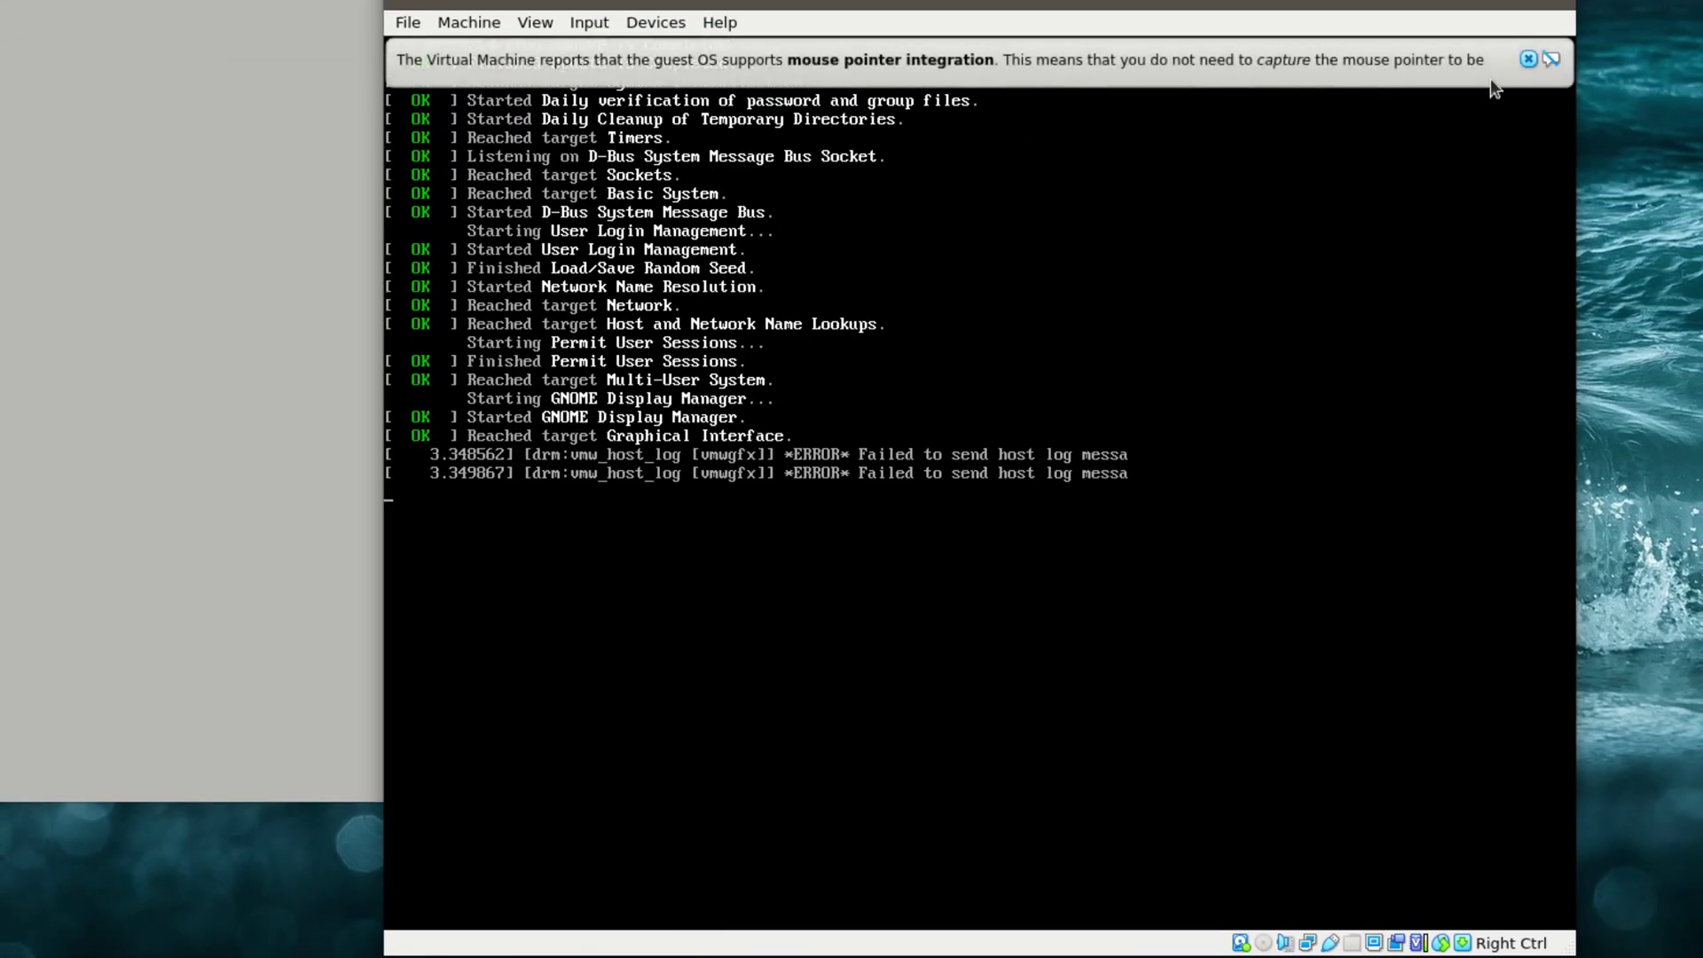
# - Dismiss the mouse integration notice and log in to GNOME with the user's password
pyautogui.click(1528, 59)
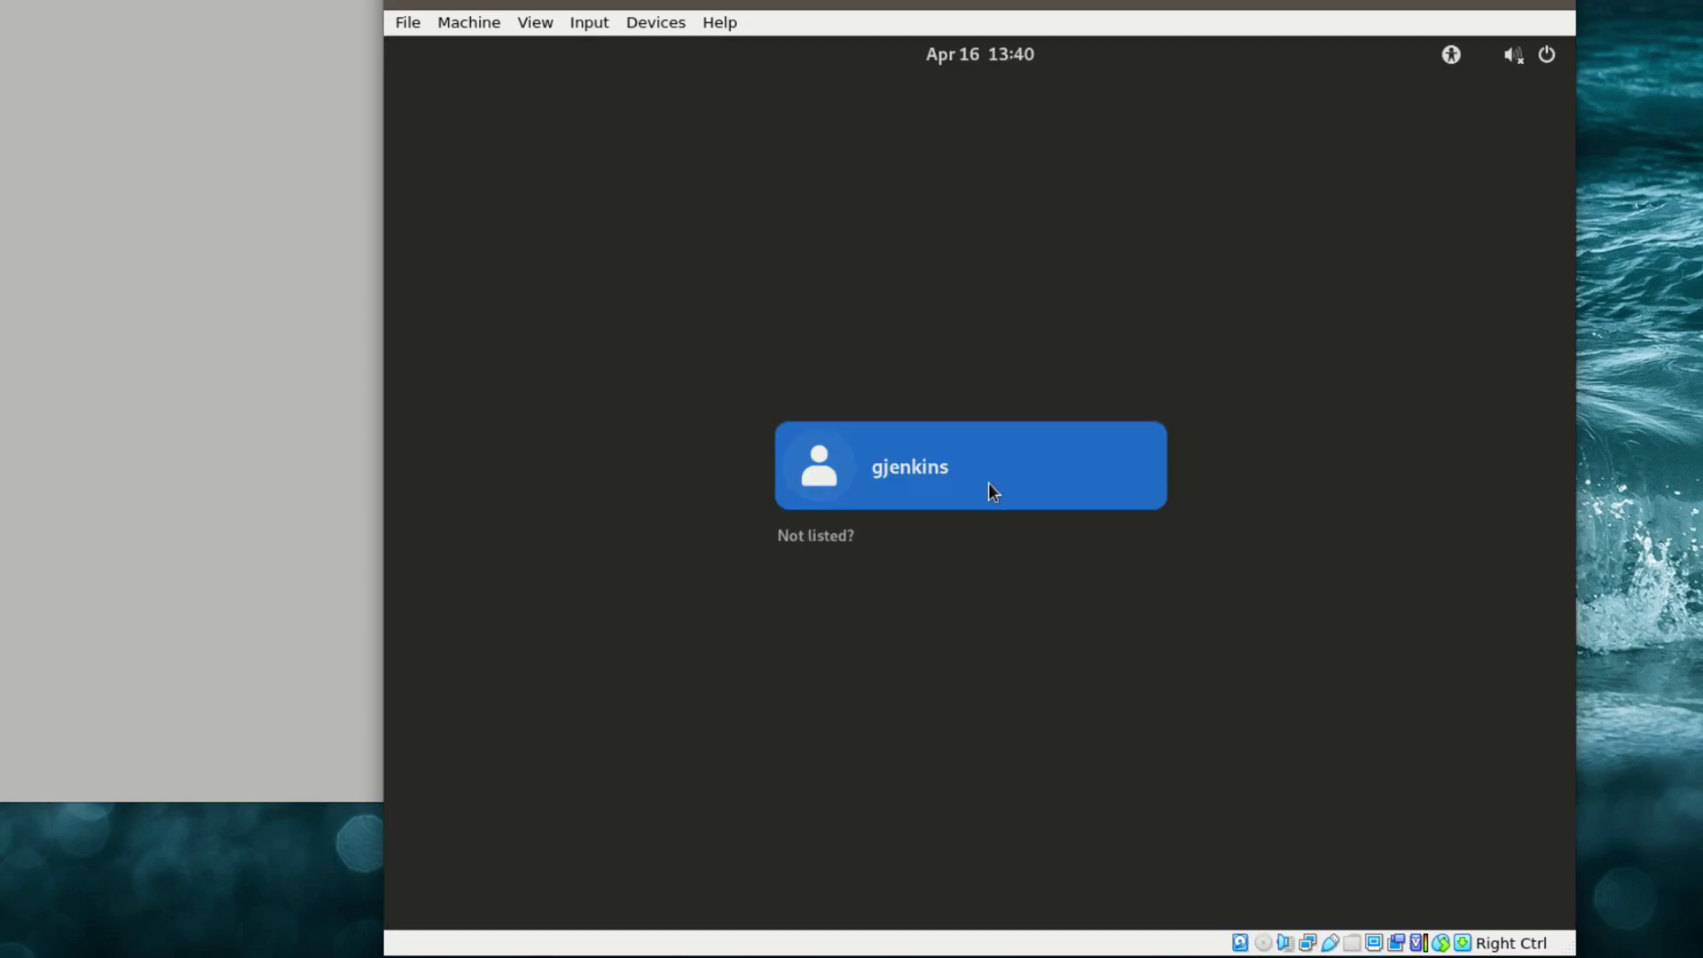
pyautogui.click(920, 471)
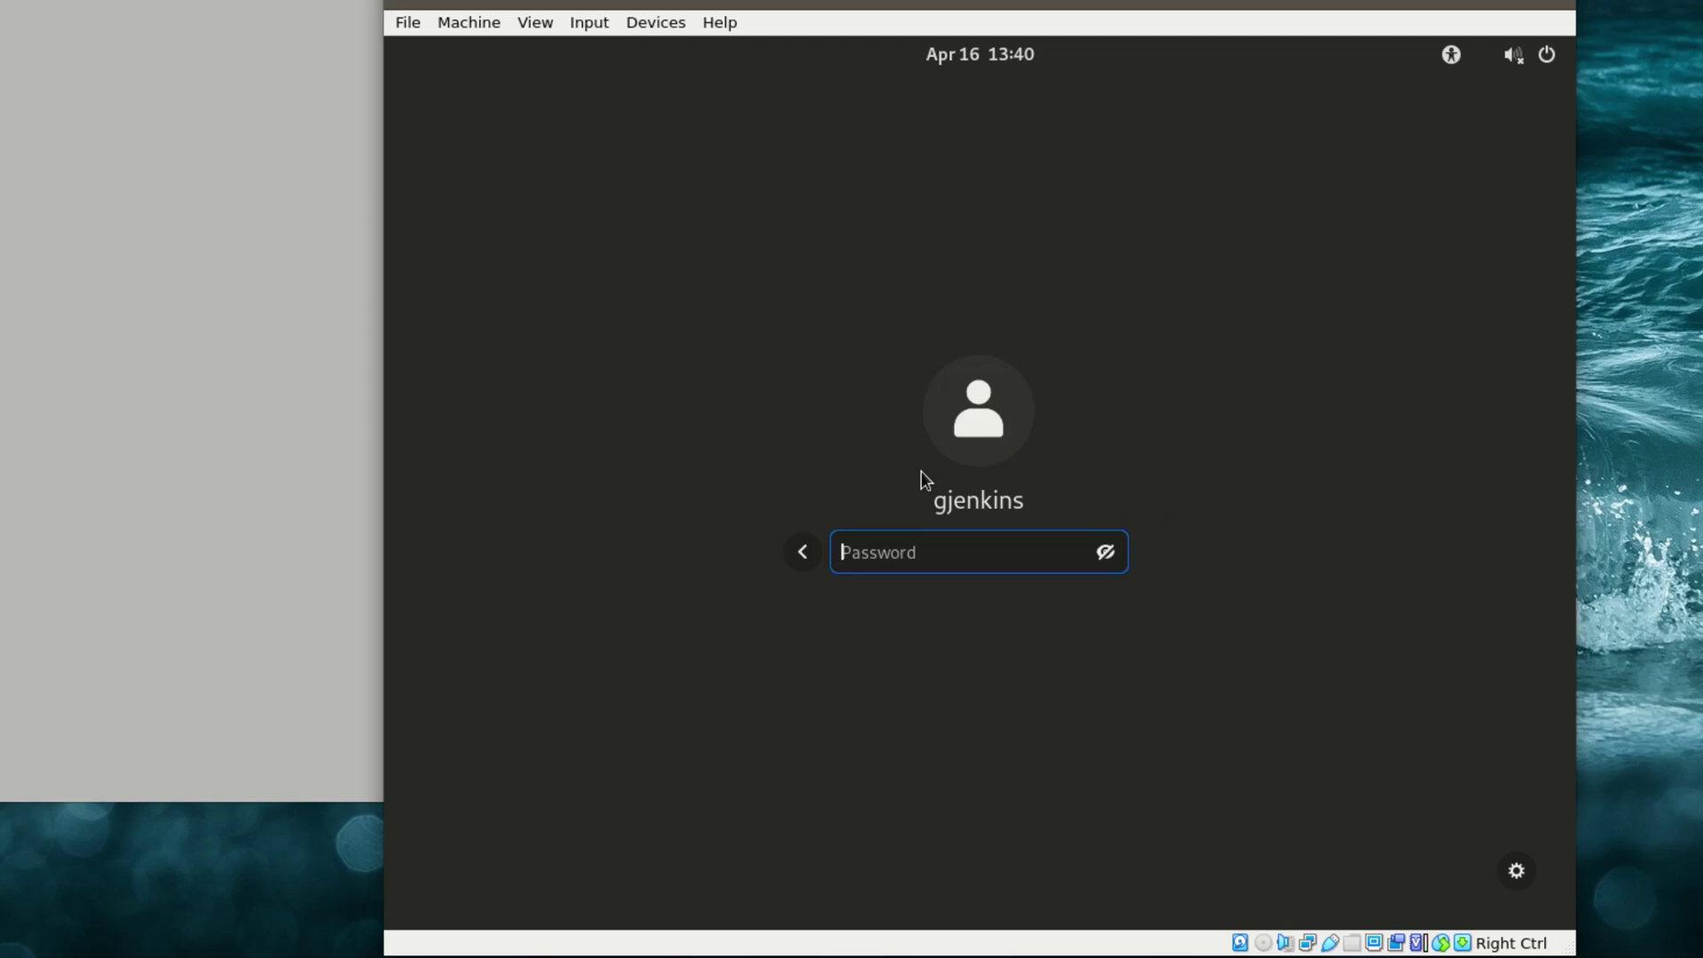
pyautogui.write('••')
pyautogui.press('Return')
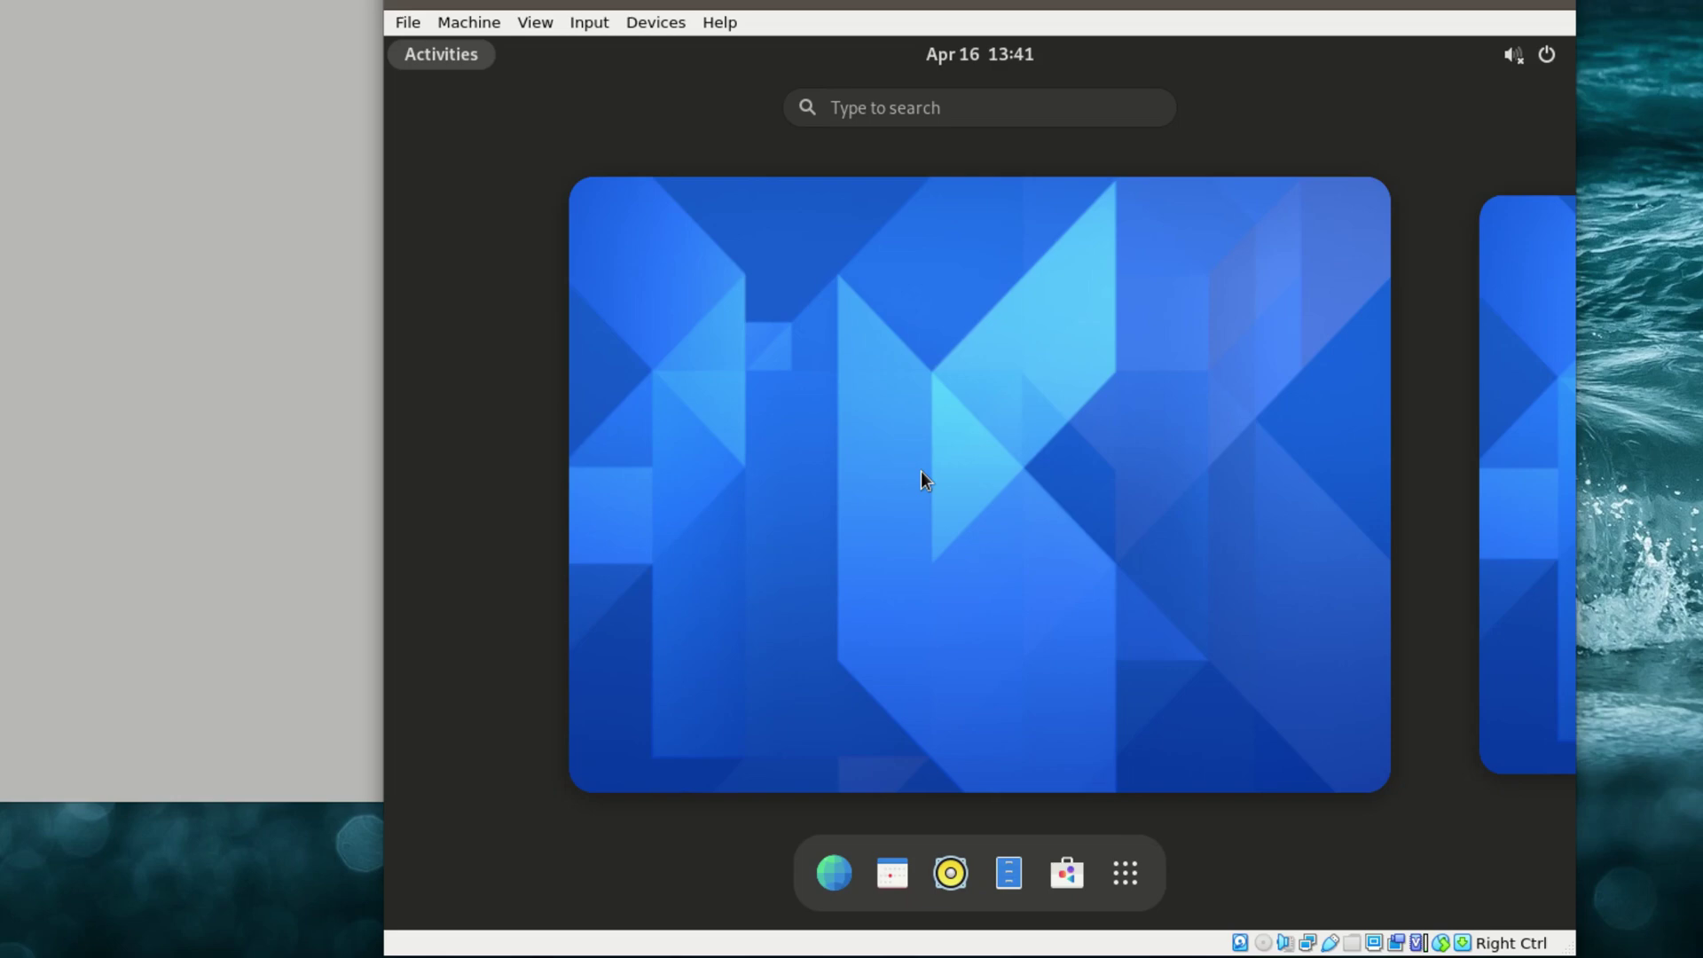
# - Launch the Terminal app by searching 'term' in the Activities overview
pyautogui.click(921, 471)
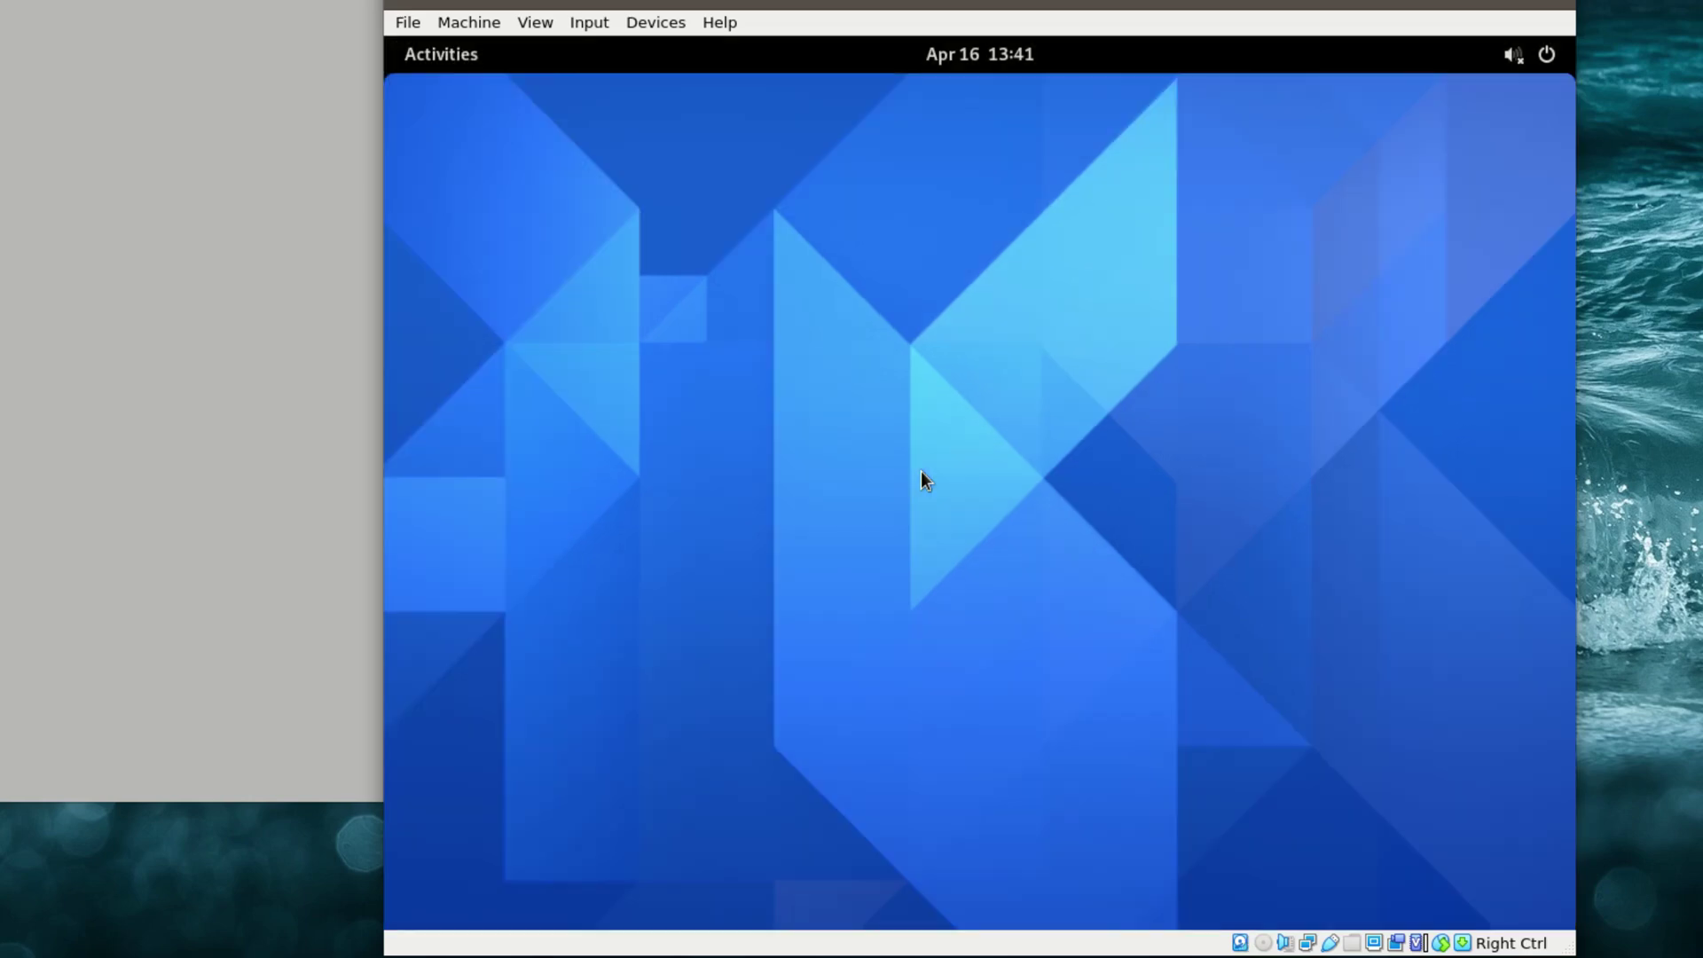
pyautogui.press('super')
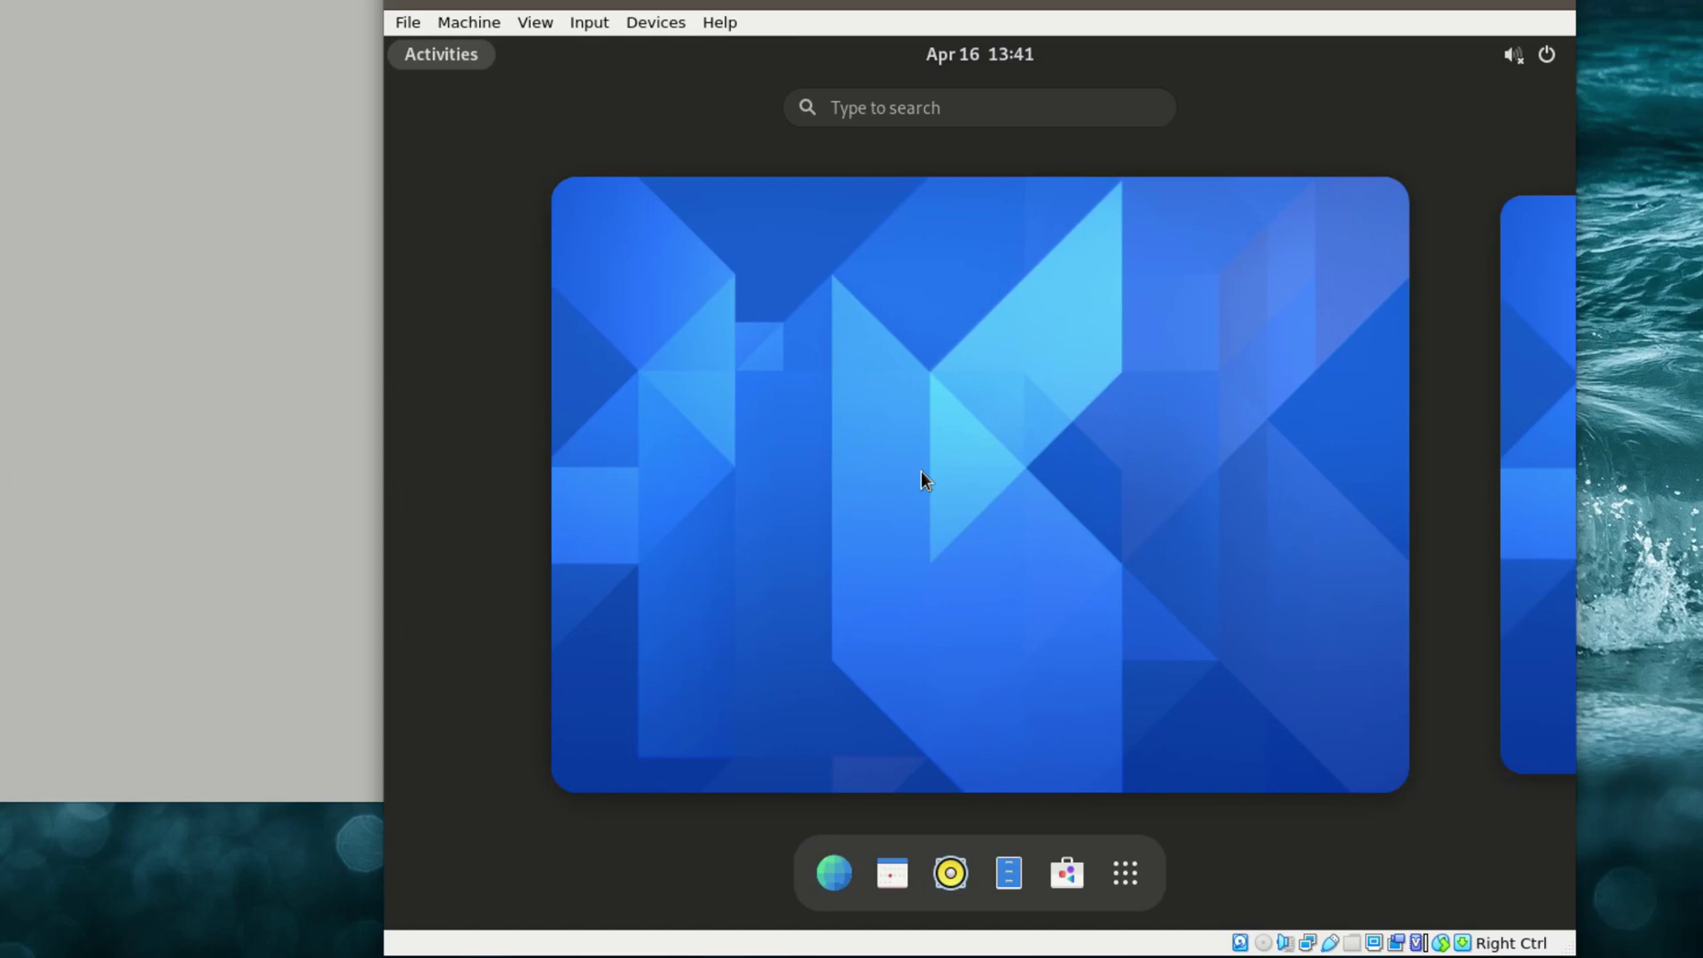
pyautogui.click(927, 112)
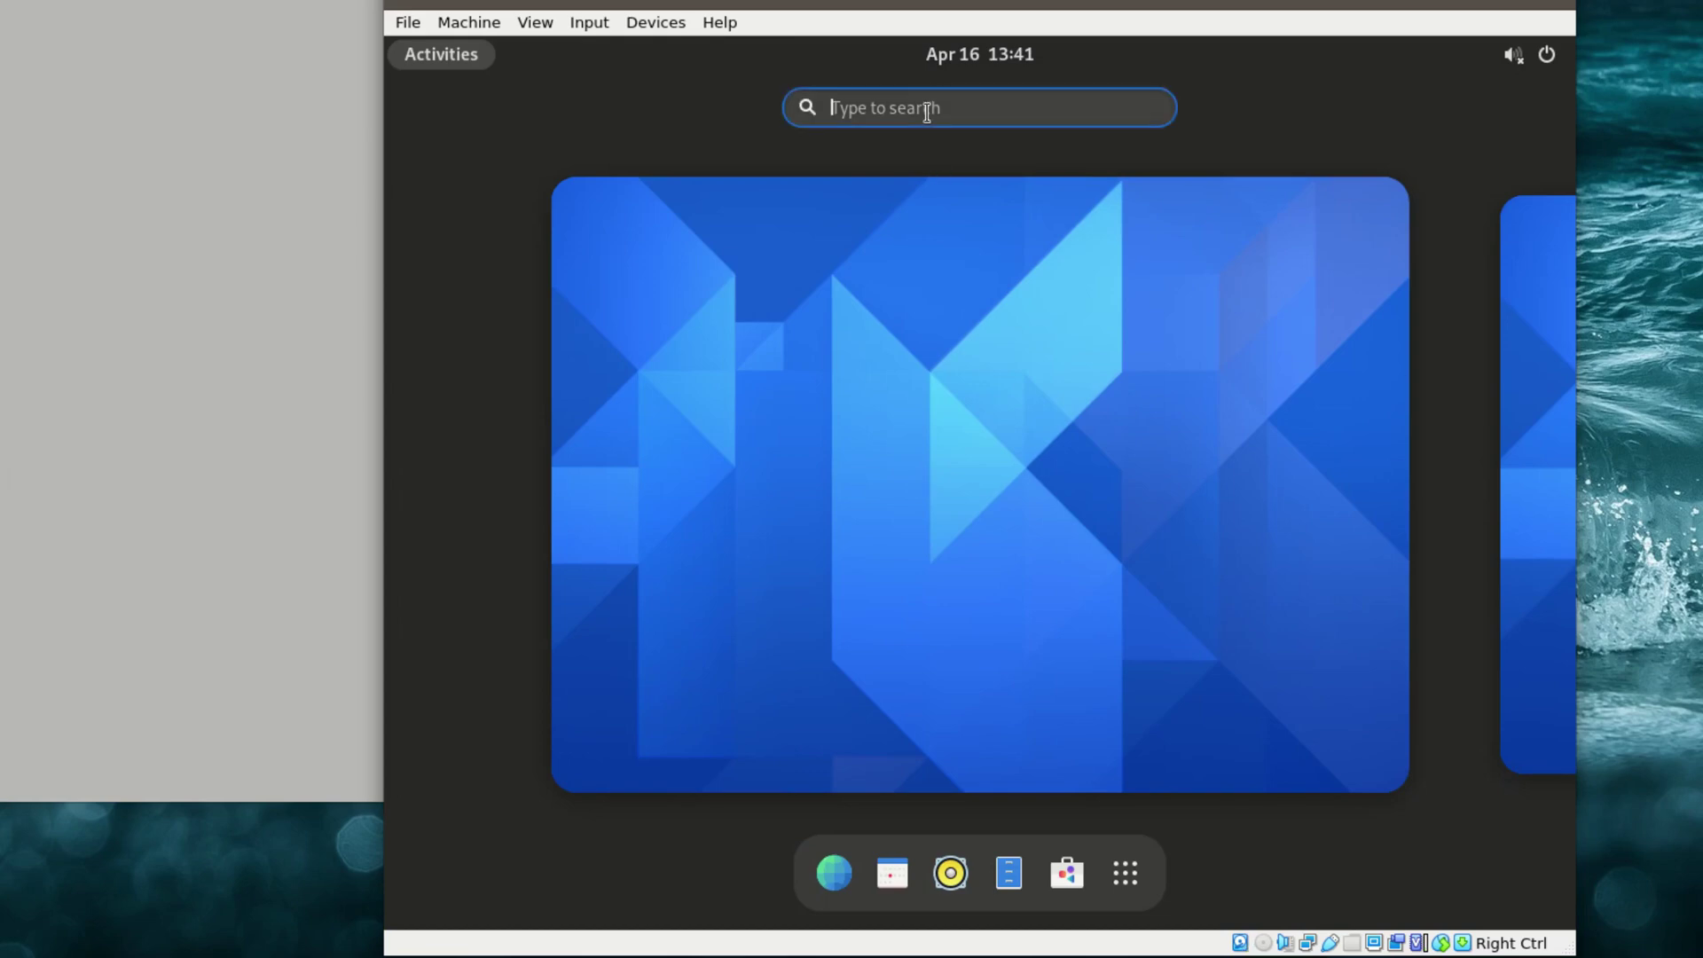
pyautogui.write('term')
pyautogui.press('Return')
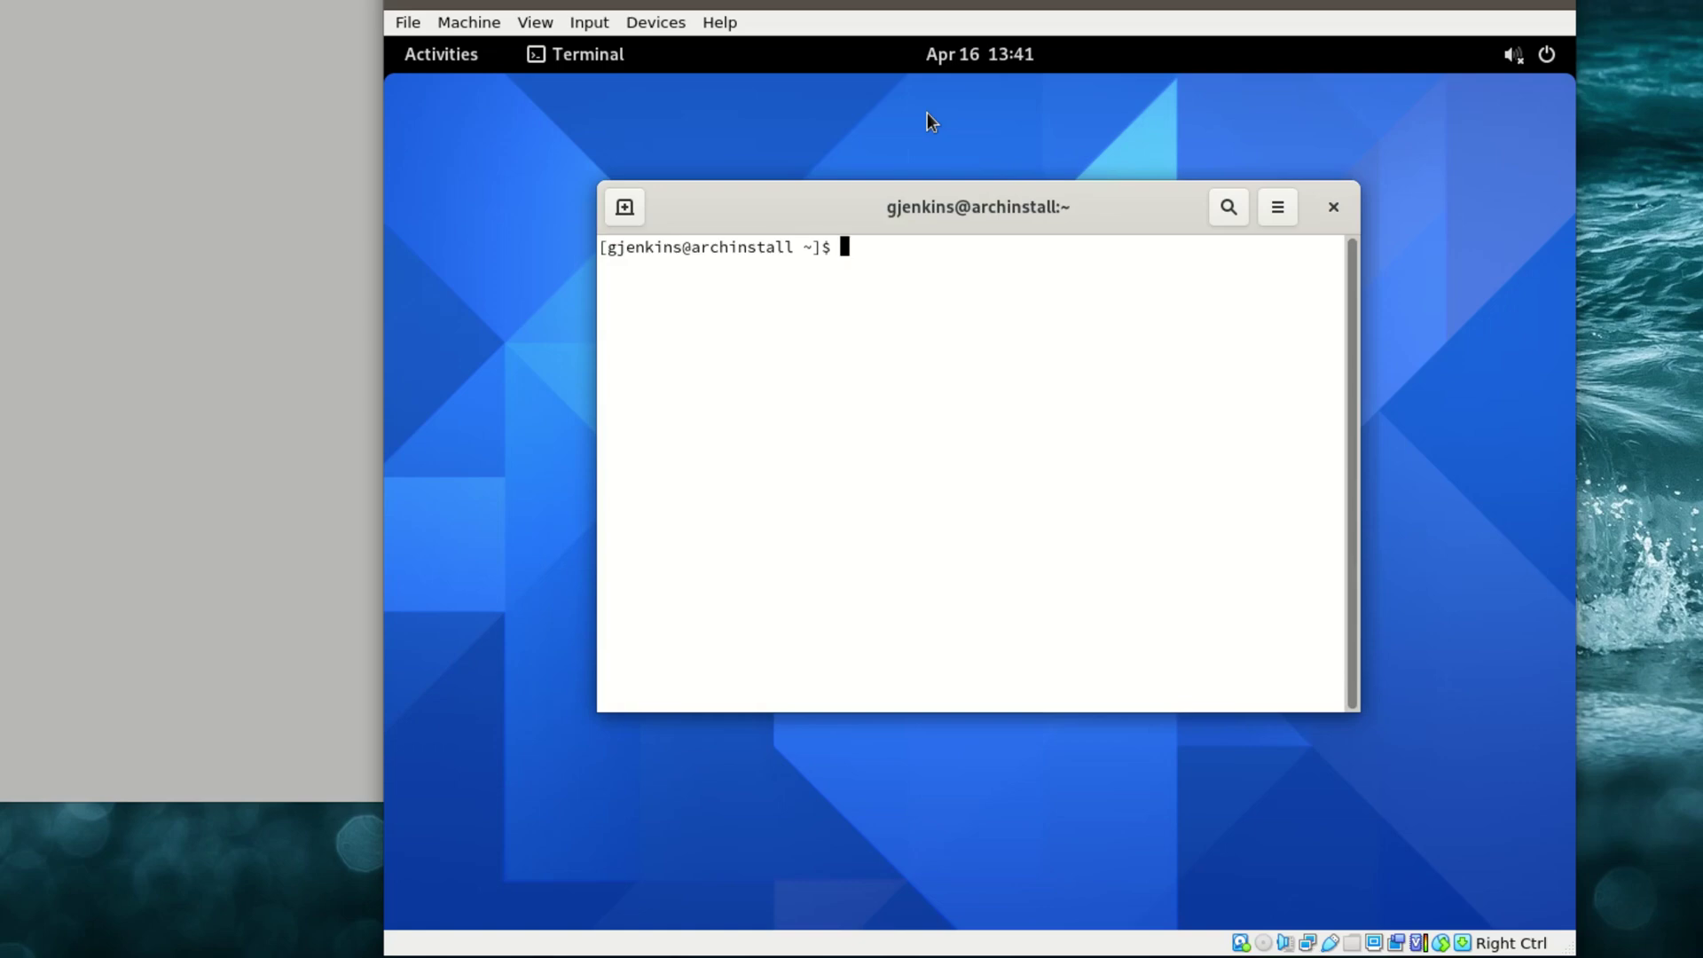
# - Enlarge the terminal text and refresh the package databases with sudo pacman -Syy
pyautogui.hotkey('ctrl', '+')
pyautogui.hotkey('ctrl', '+')
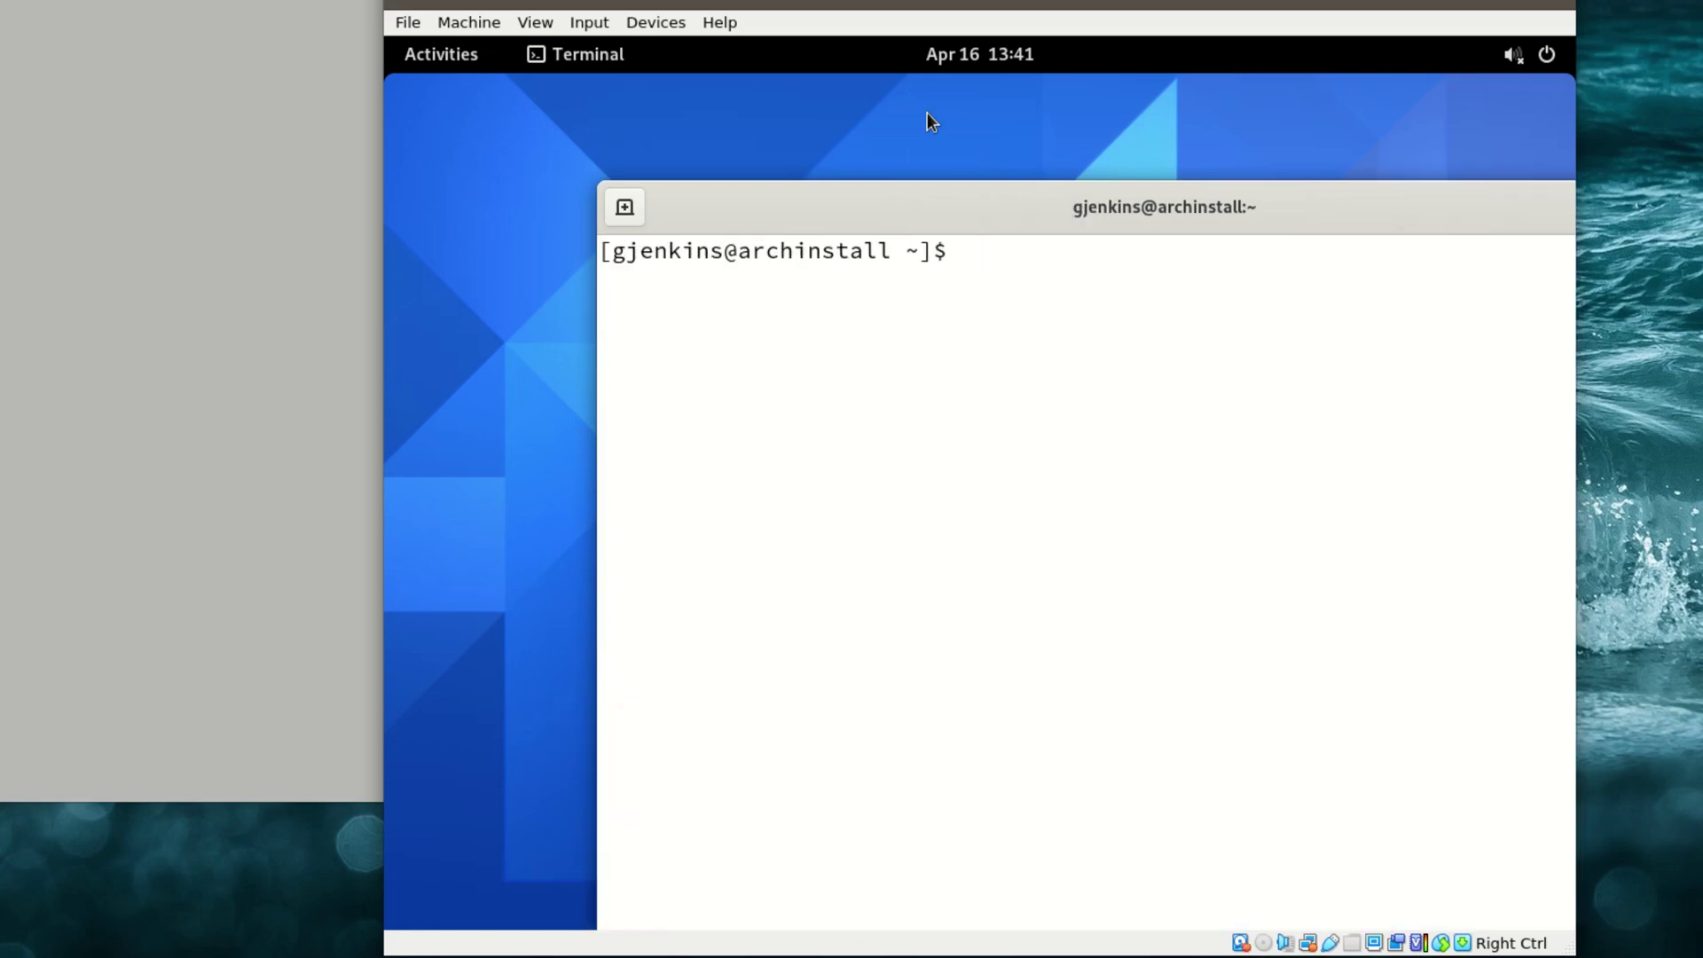
pyautogui.write('sudo pacm')
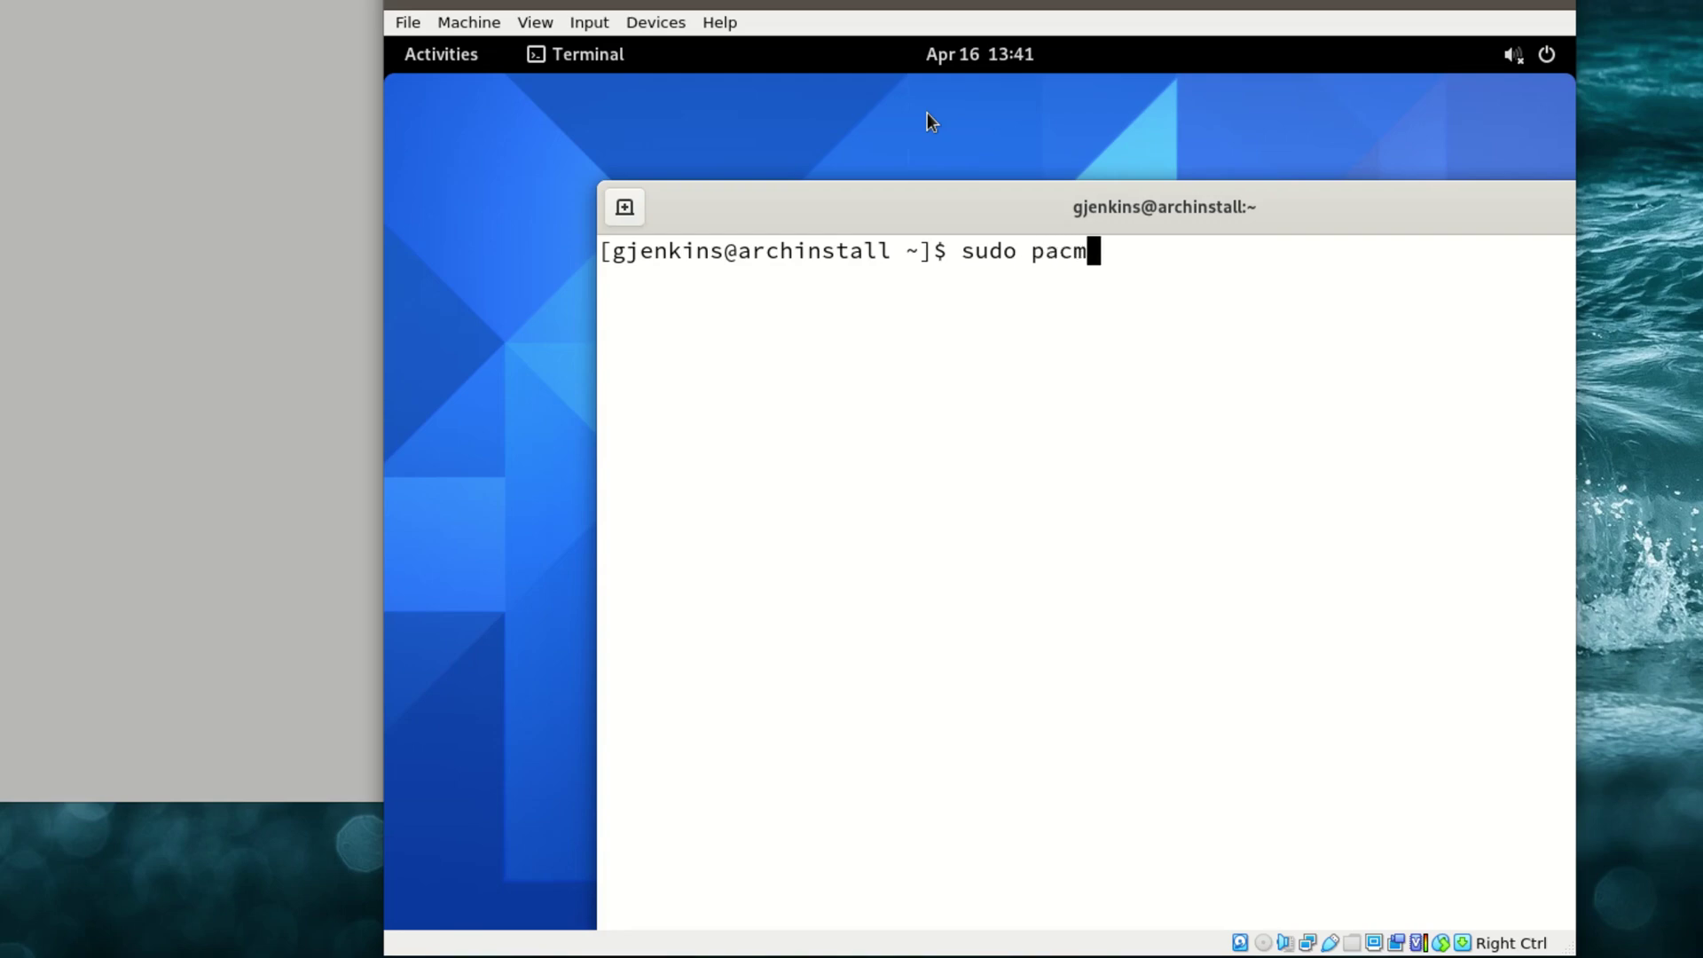
pyautogui.write('an -Syy')
pyautogui.press('Return')
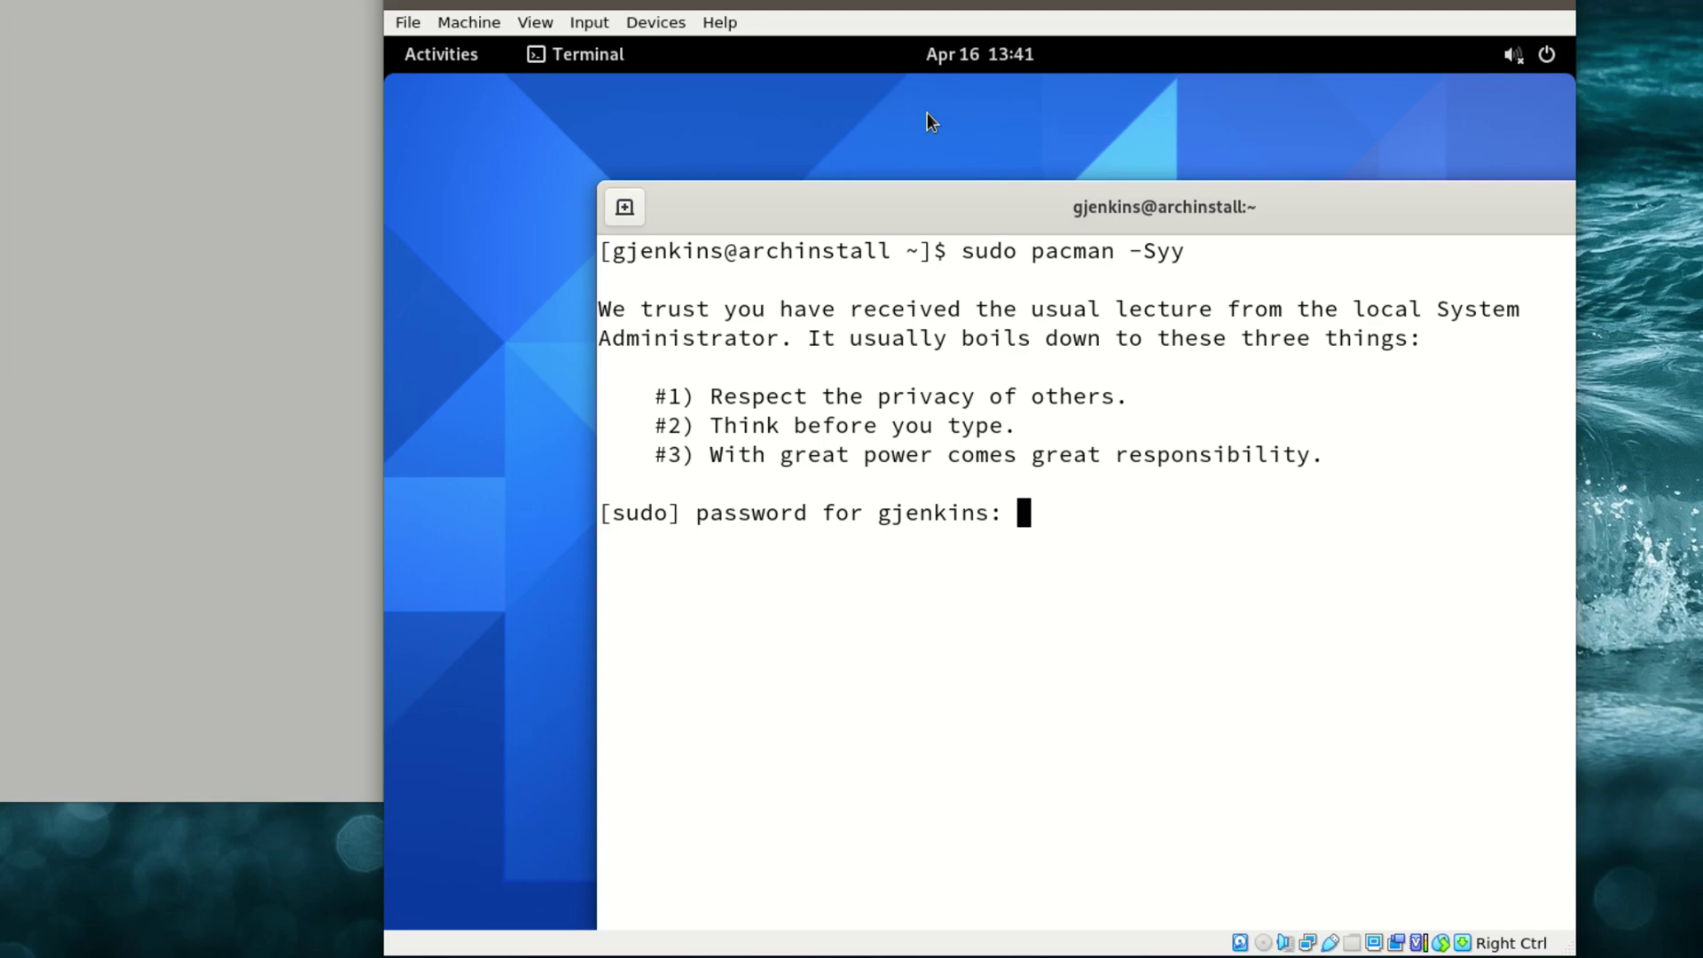
pyautogui.press('Return')
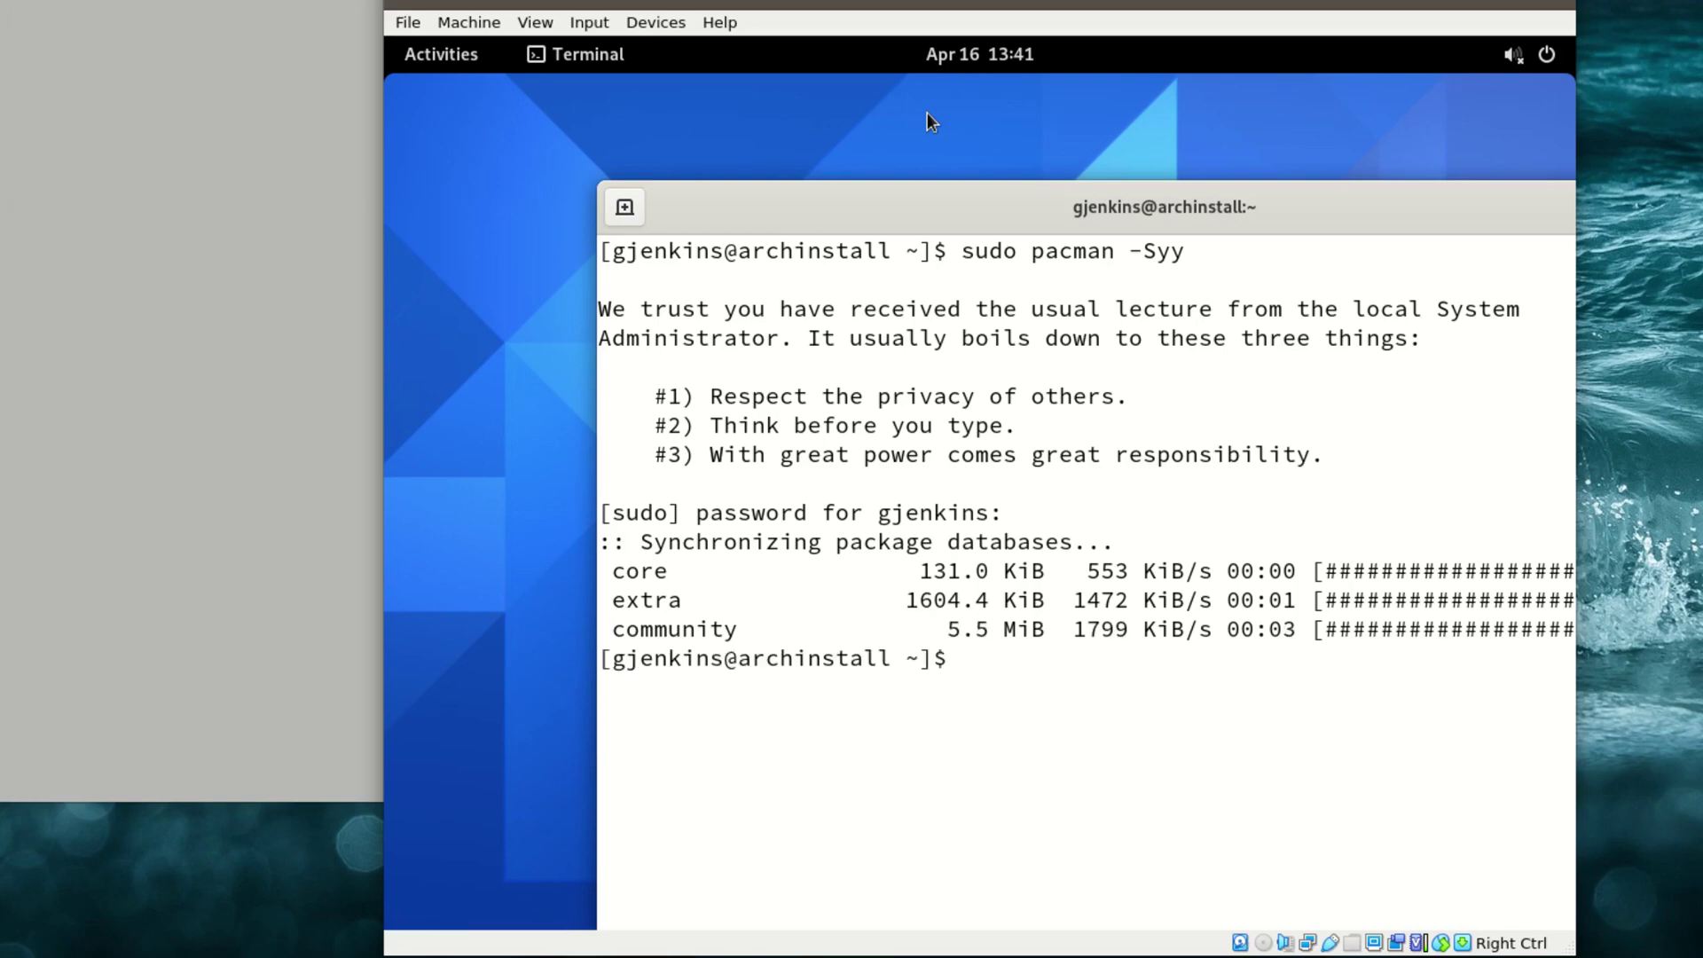
# - Install neofetch with sudo pacman -S neofetch, confirming with y
pyautogui.write('p')
pyautogui.press('BackSpace')
pyautogui.write('us')
pyautogui.press('BackSpace')
pyautogui.press('BackSpace')
pyautogui.write('sudo pp')
pyautogui.press('BackSpace')
pyautogui.write('a')
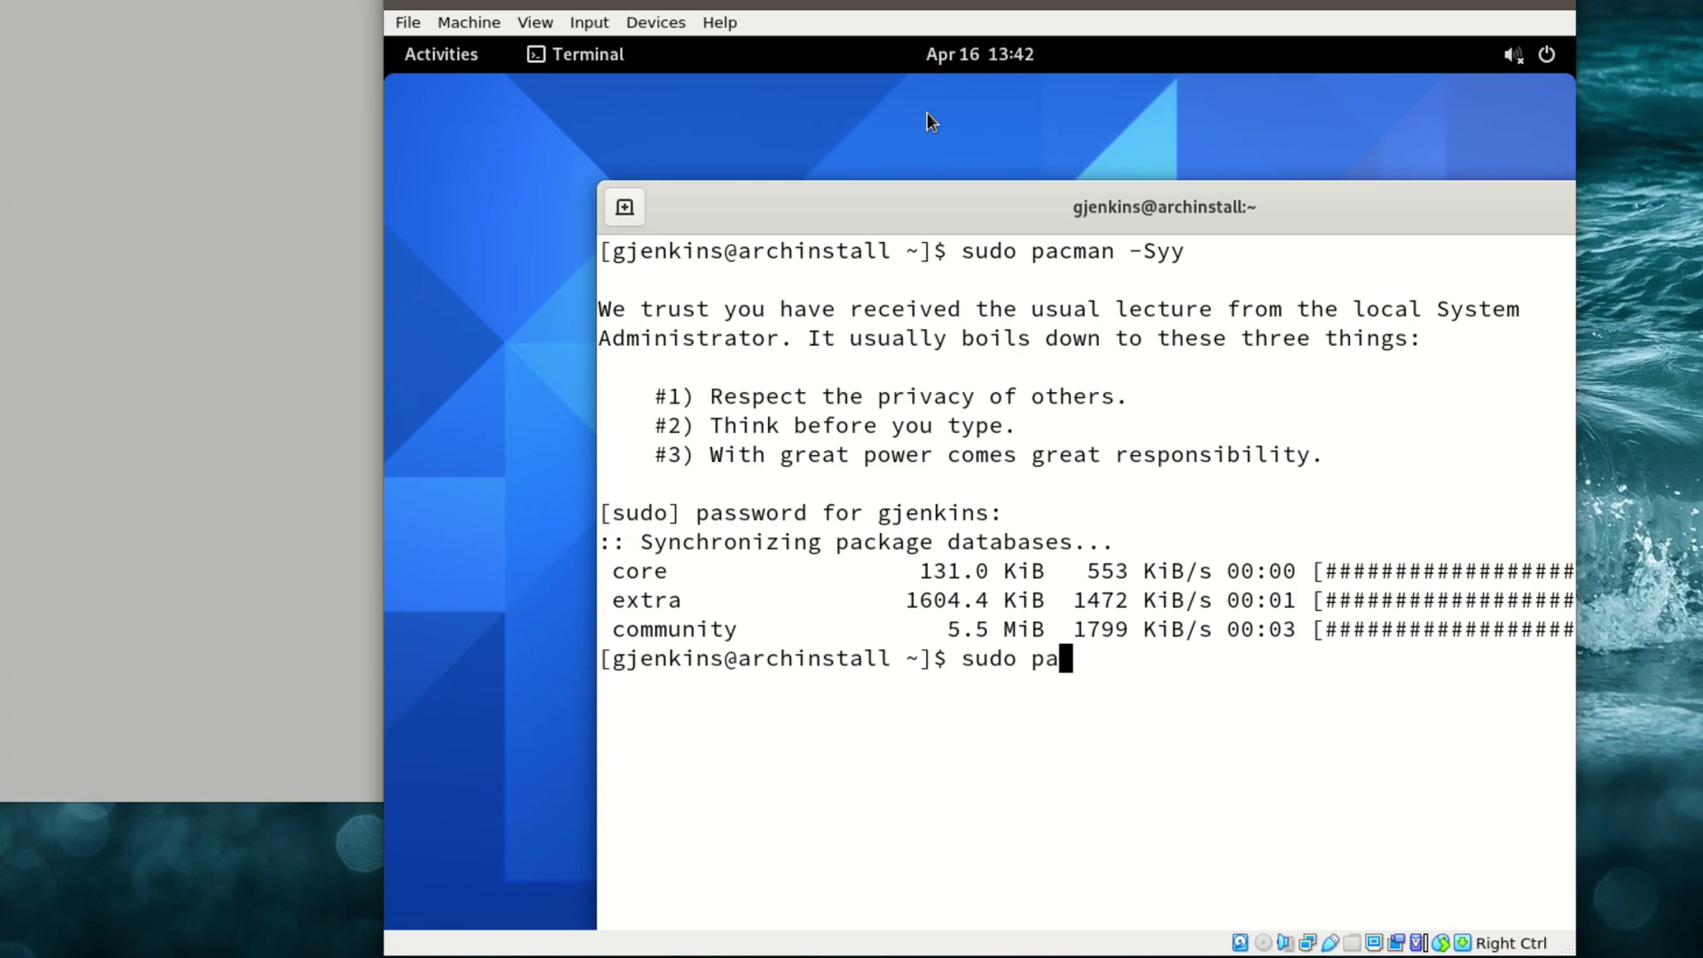
pyautogui.write('cman -S n')
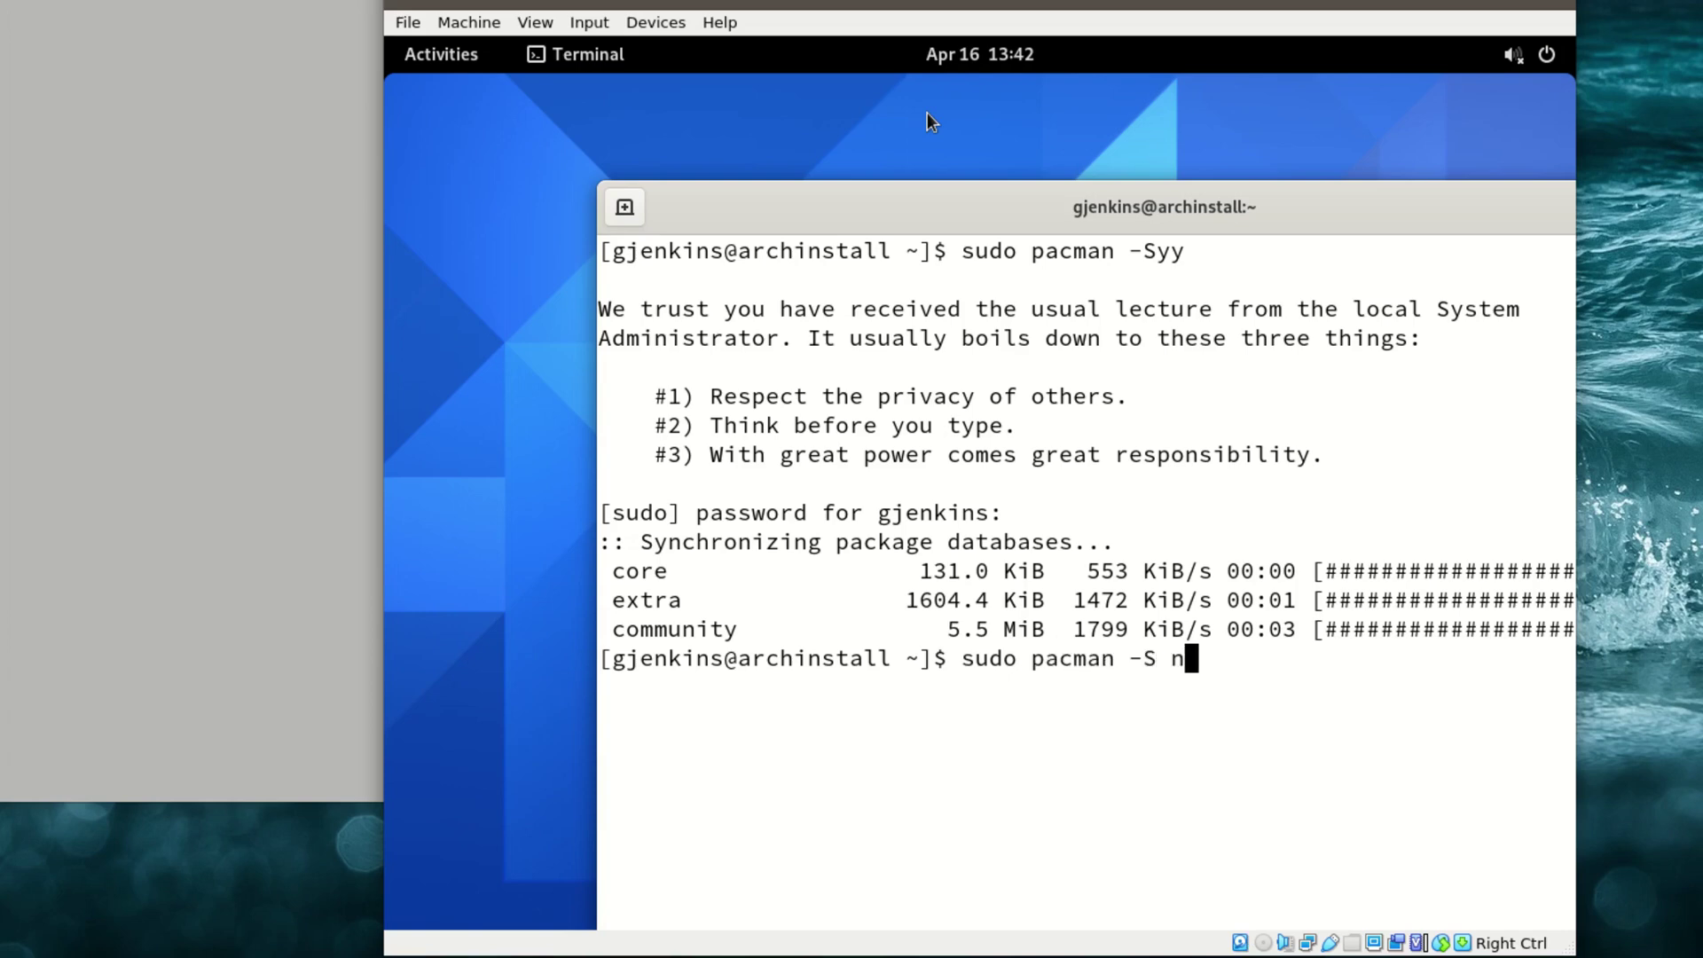
pyautogui.write('eofetch')
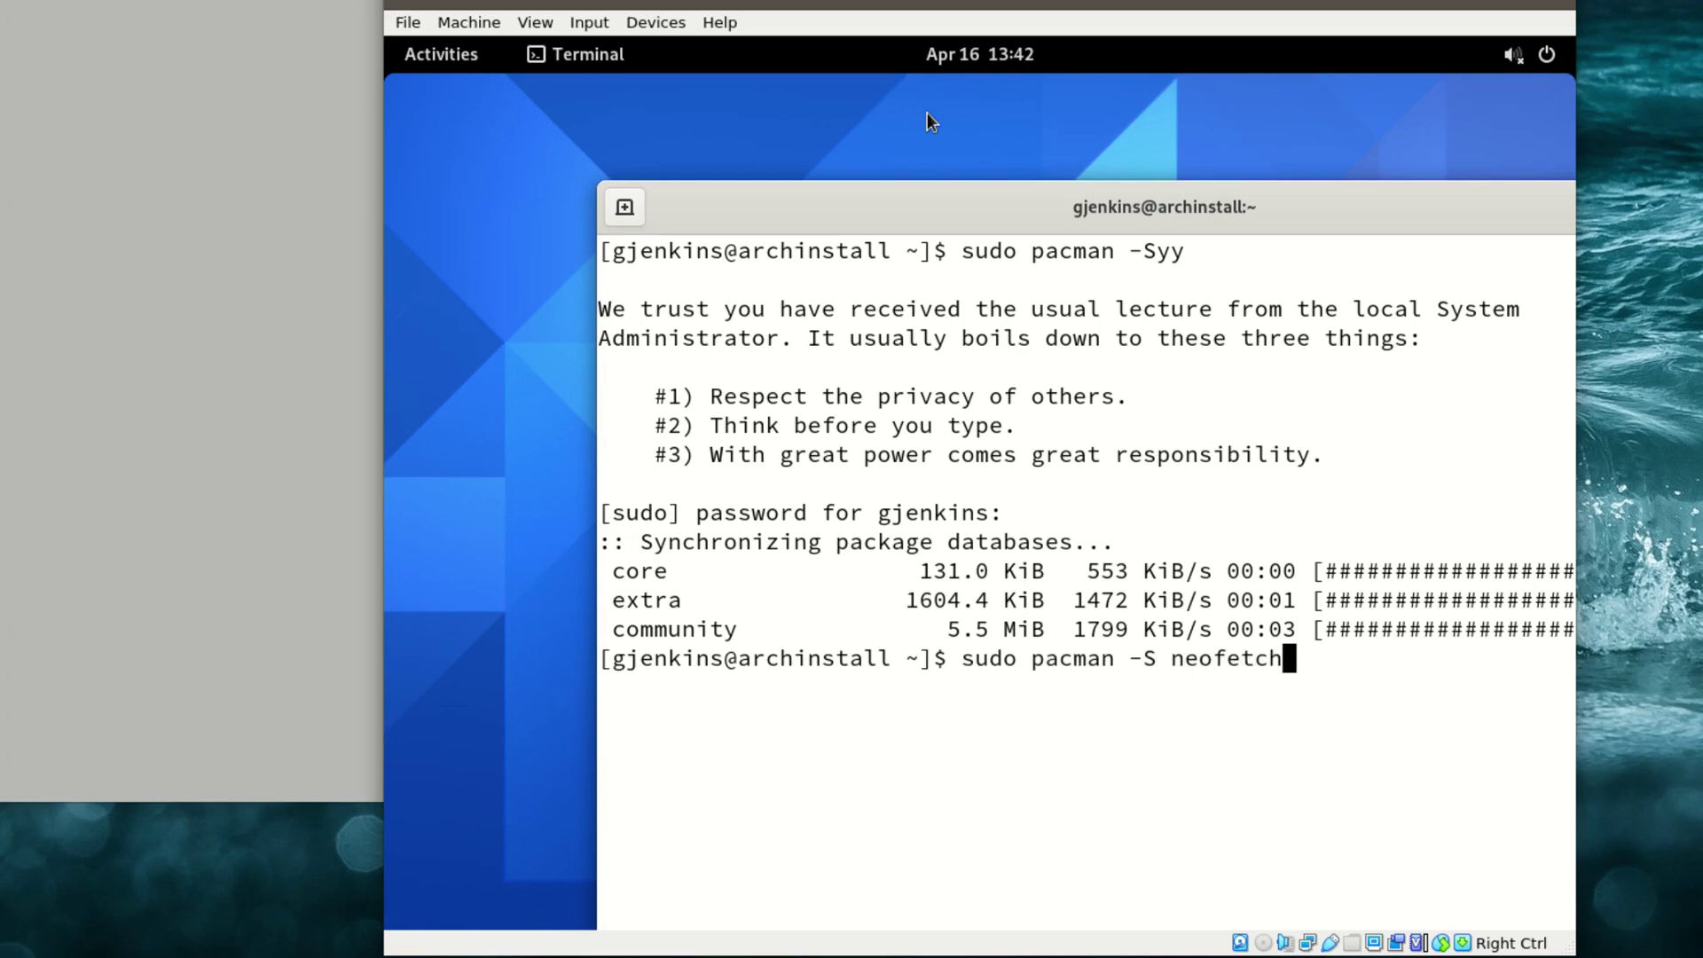
pyautogui.press('Return')
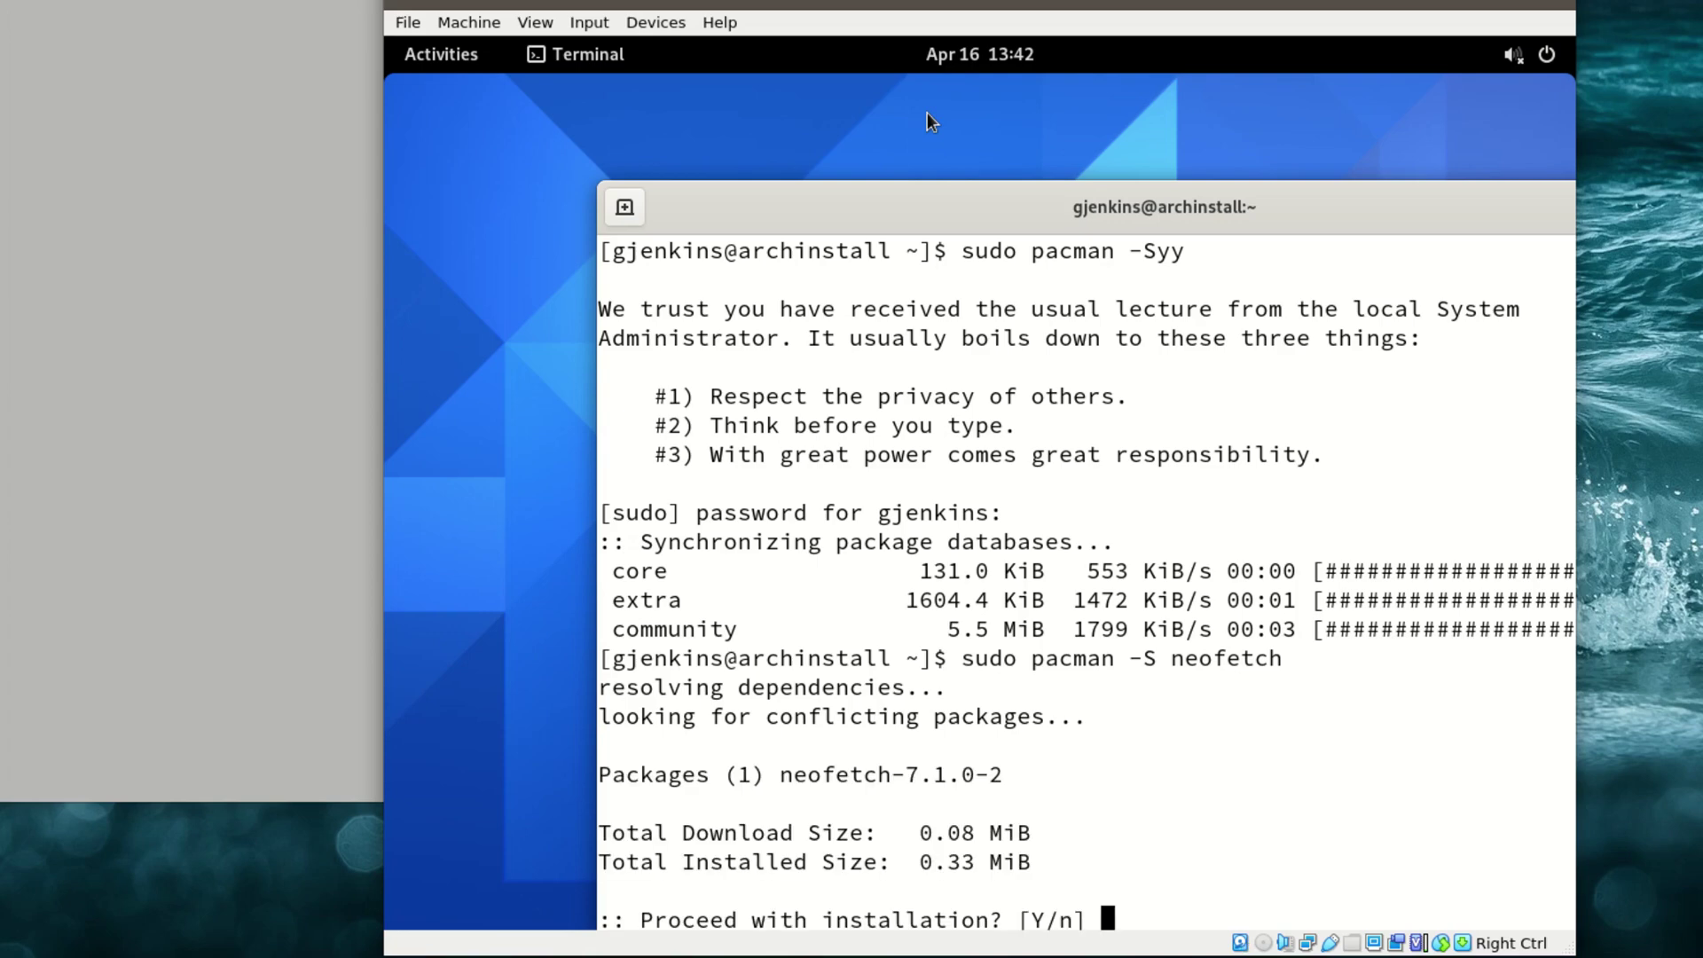
pyautogui.write('y')
pyautogui.press('Return')
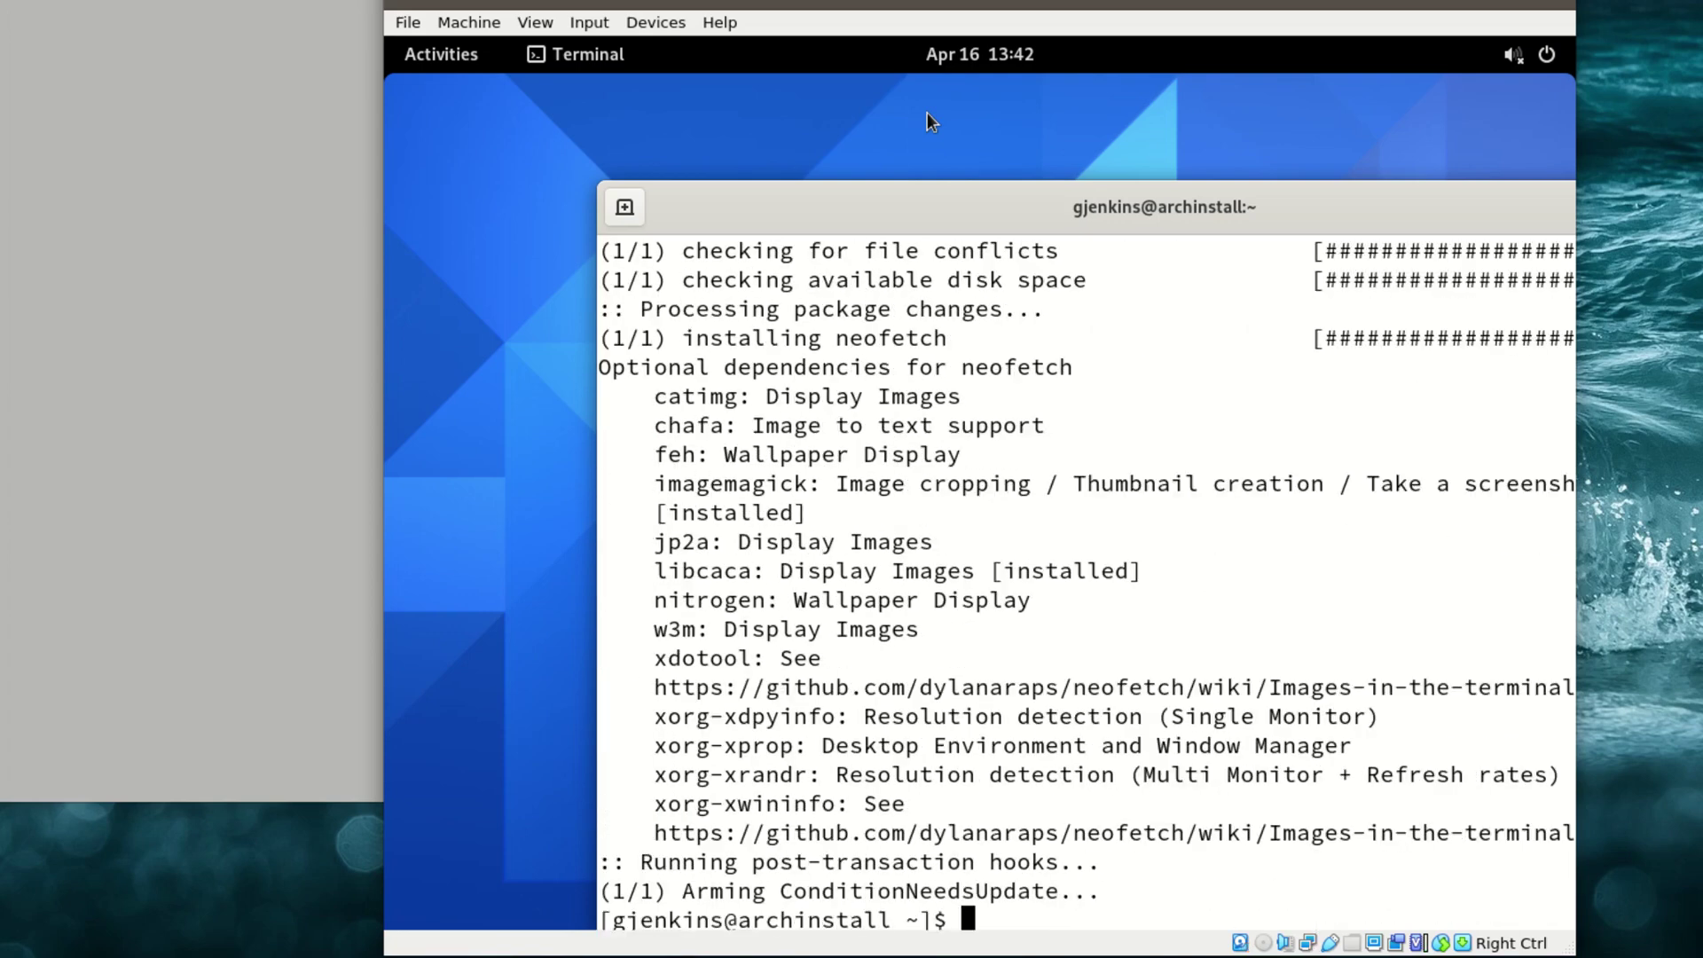
# - Run neofetch to display Arch Linux x86_64, GNOME 40.0 and kernel 5.11.14-arch1-1
pyautogui.write('neofetch')
pyautogui.press('Return')
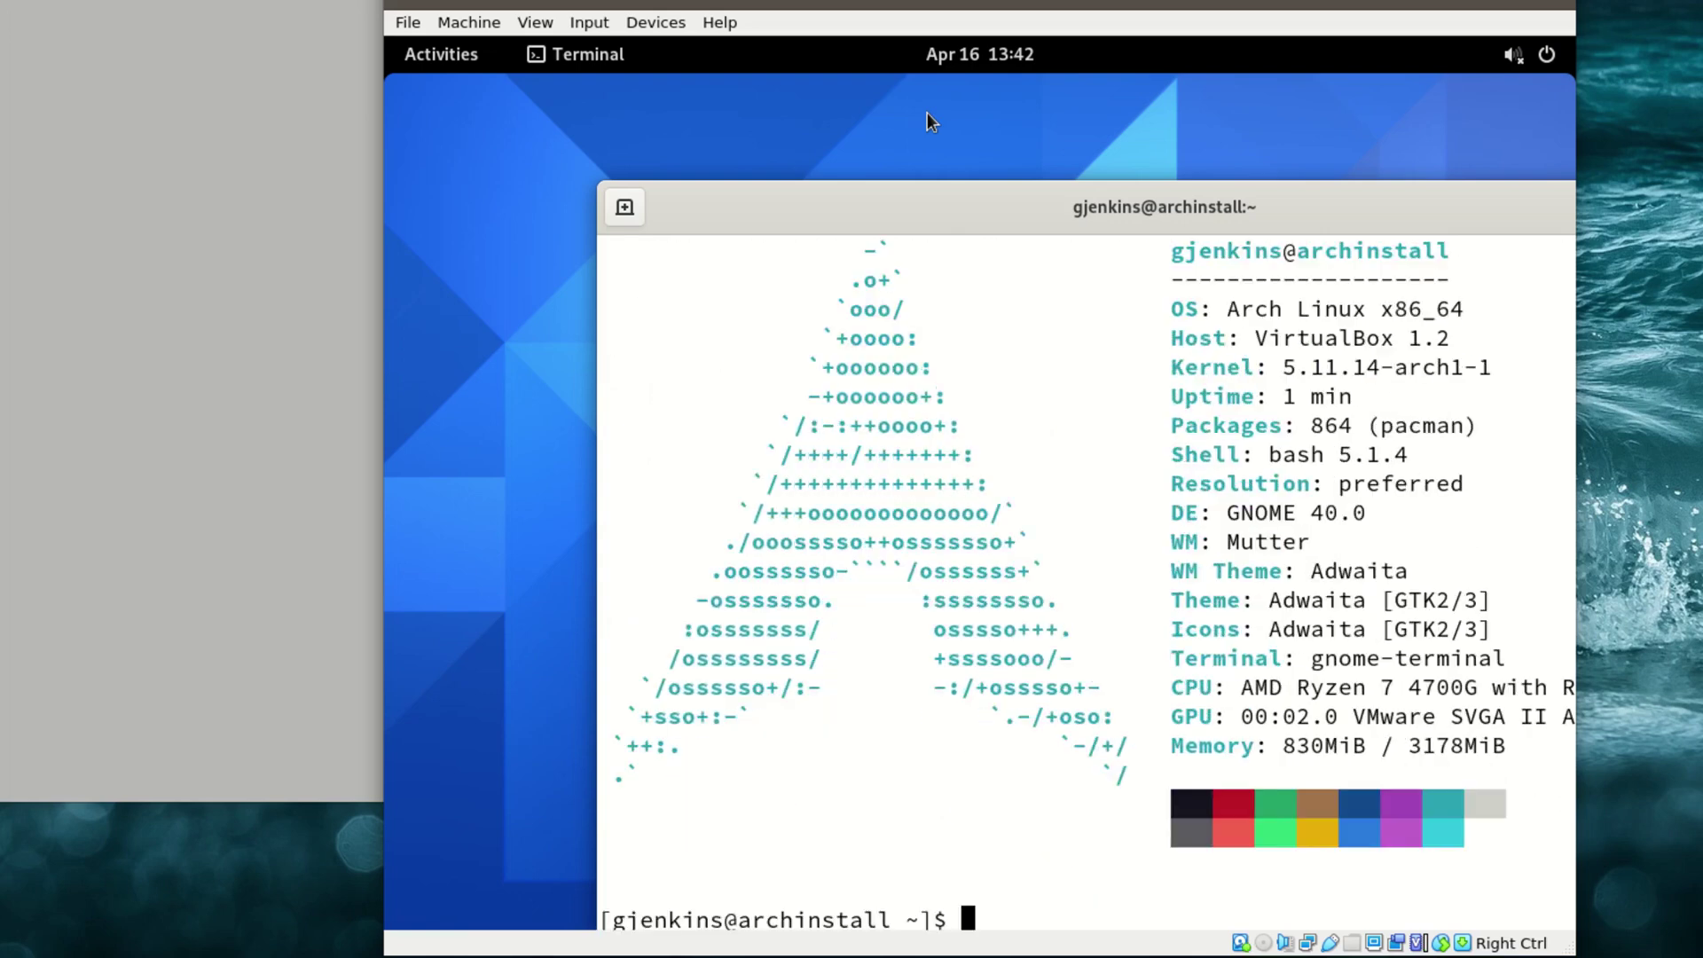